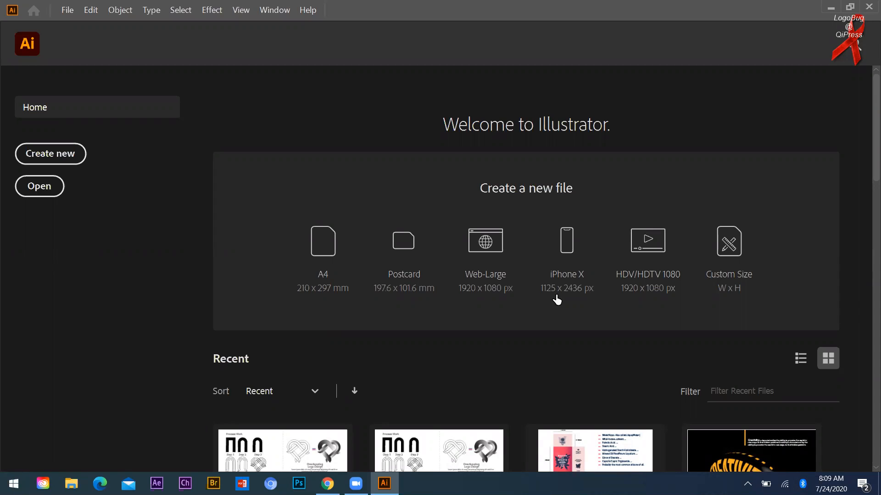
Open Visualization.ai from the recent files.
scroll(575, 287, down, 5)
click(576, 288)
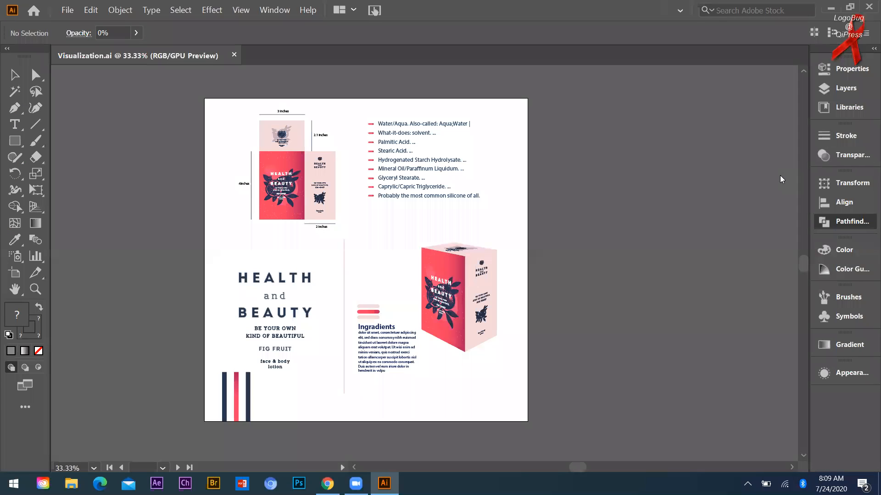
click(779, 174)
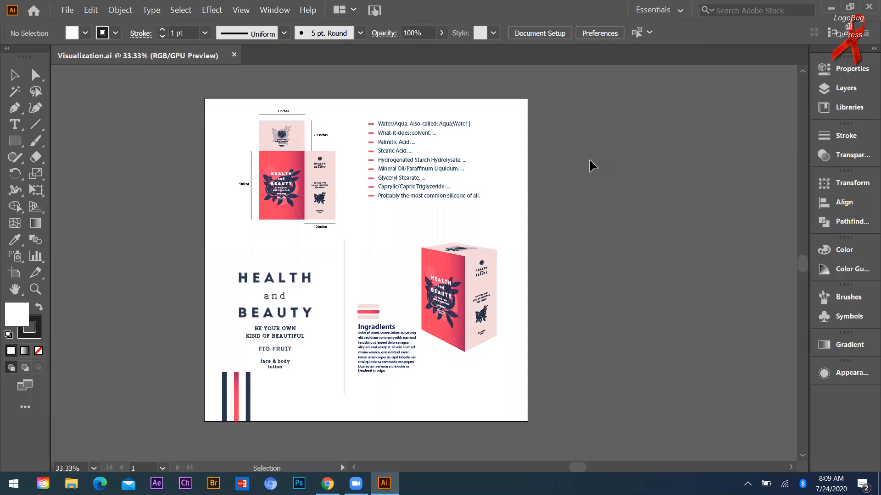
Examine the flat box panels with their dimensions and the finished 3D box mockup.
key(alt)
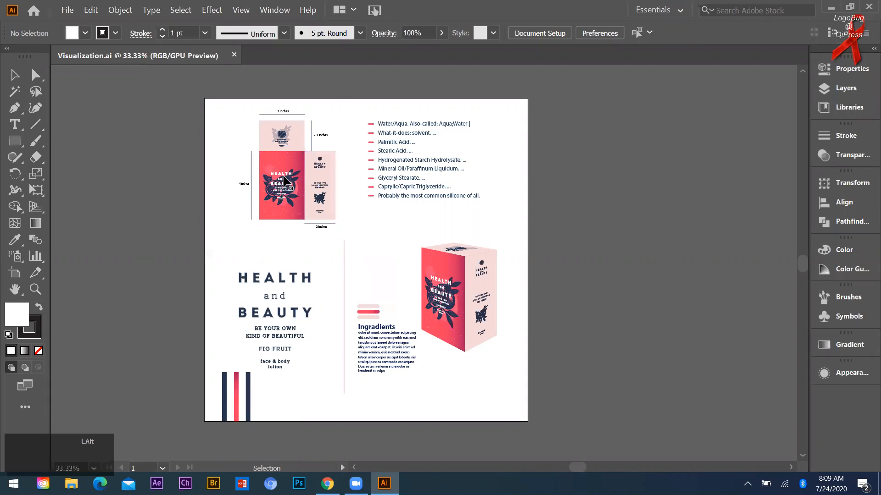
scroll(275, 211, up, 3)
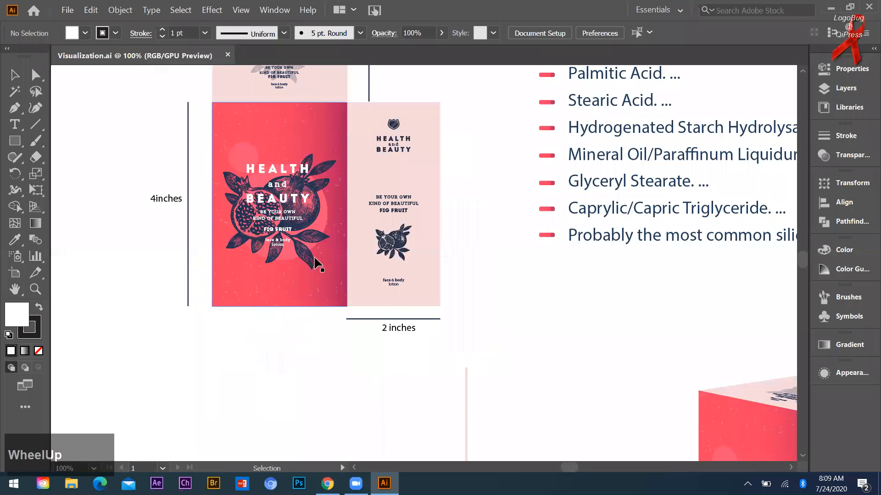
scroll(298, 252, up, 1)
scroll(280, 247, down, 1)
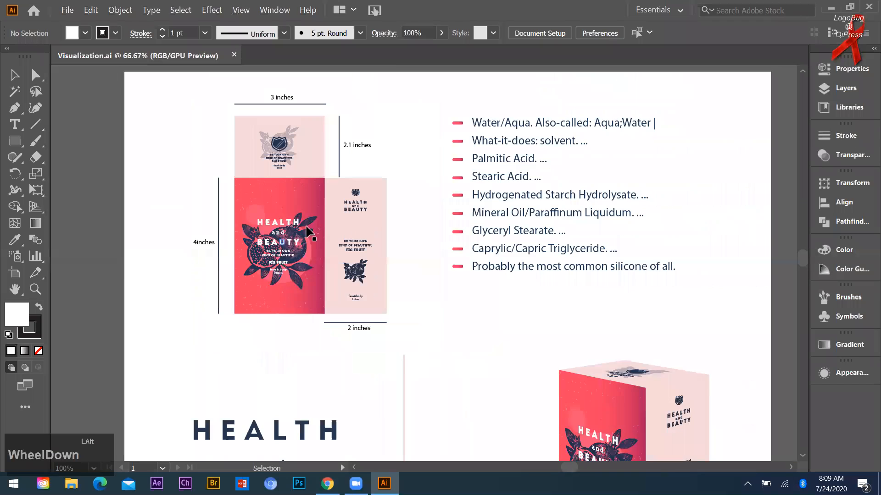
scroll(278, 121, up, 1)
scroll(507, 312, down, 1)
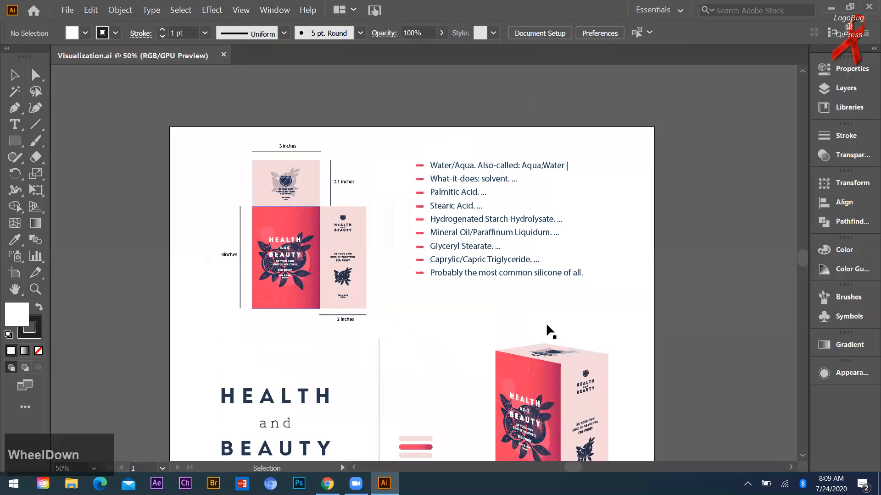
scroll(529, 285, down, 3)
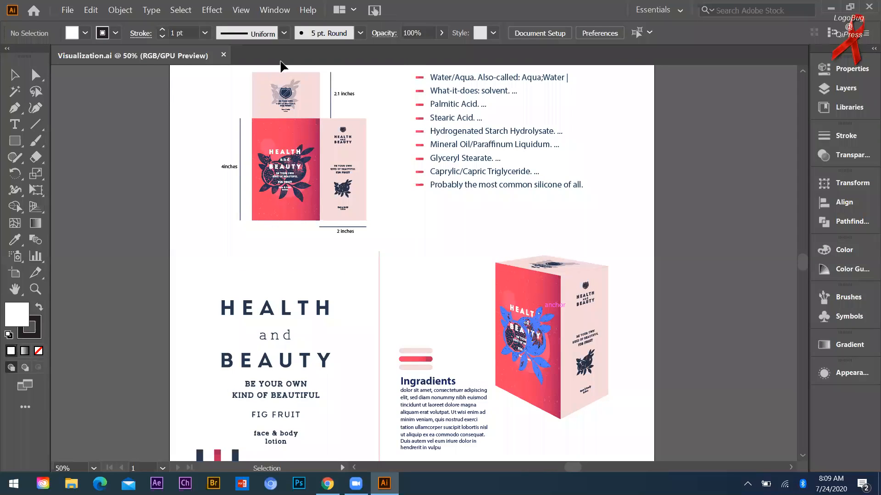
Create a new 1080 x 1080 px document with one artboard.
click(68, 10)
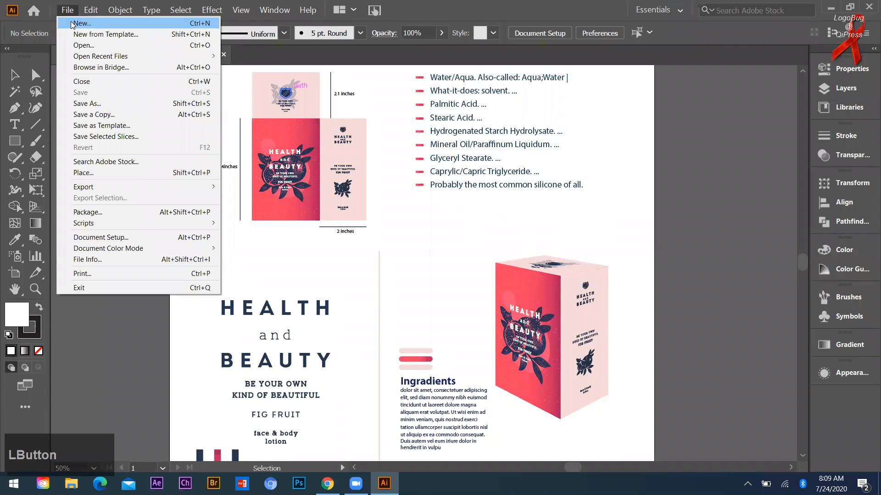
click(73, 24)
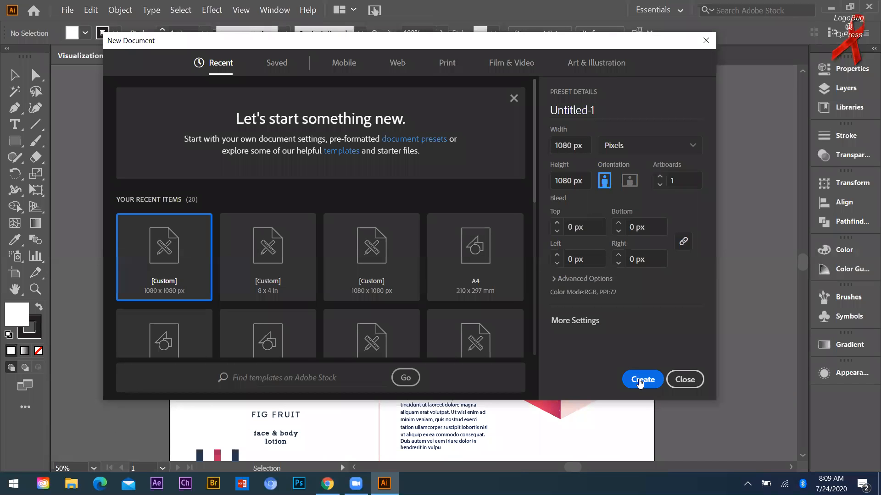
click(640, 380)
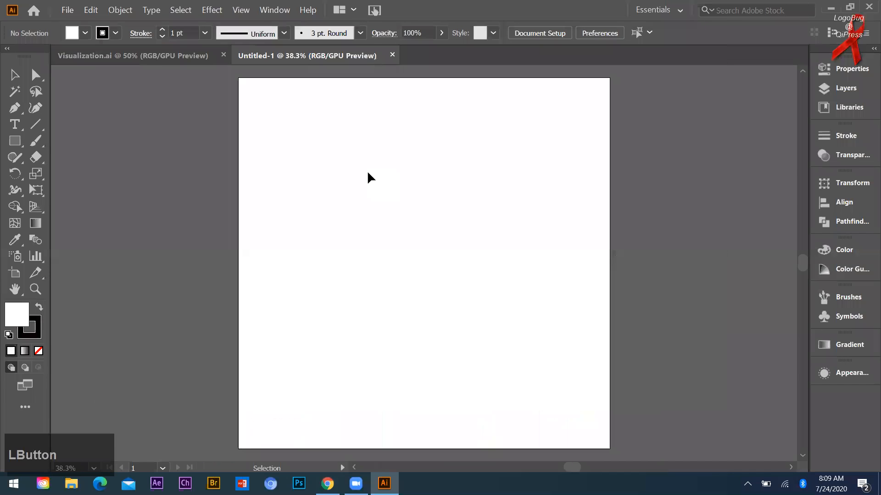
Copy the dimensioned box panels from Visualization.ai into the new document and place them near the artboard's upper-left corner.
click(194, 54)
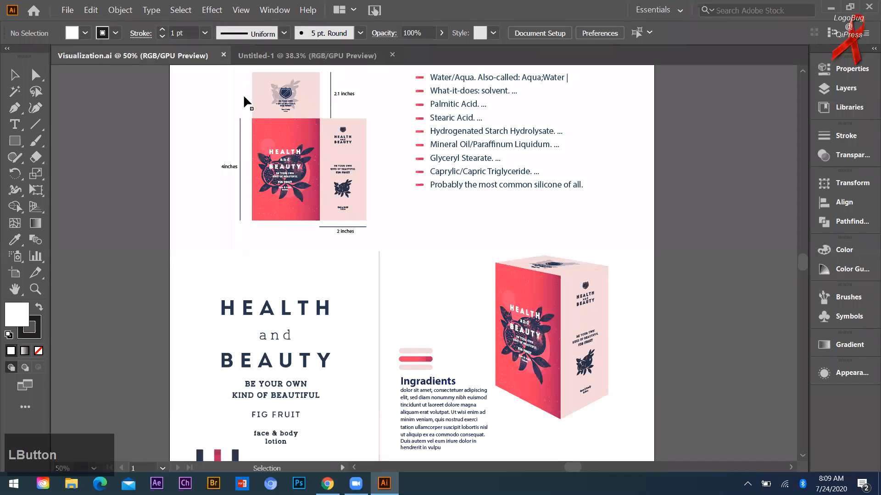
scroll(389, 266, up, 1)
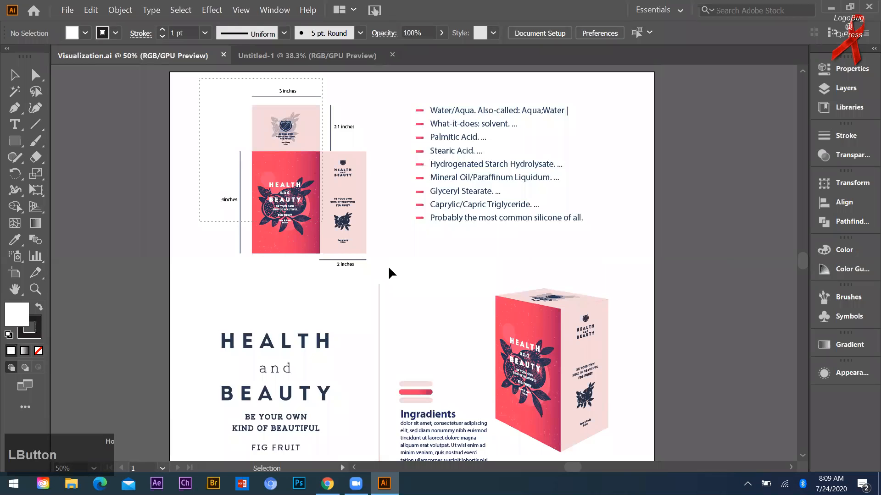
drag(199, 78, 383, 264)
key(ctrl+c)
click(323, 57)
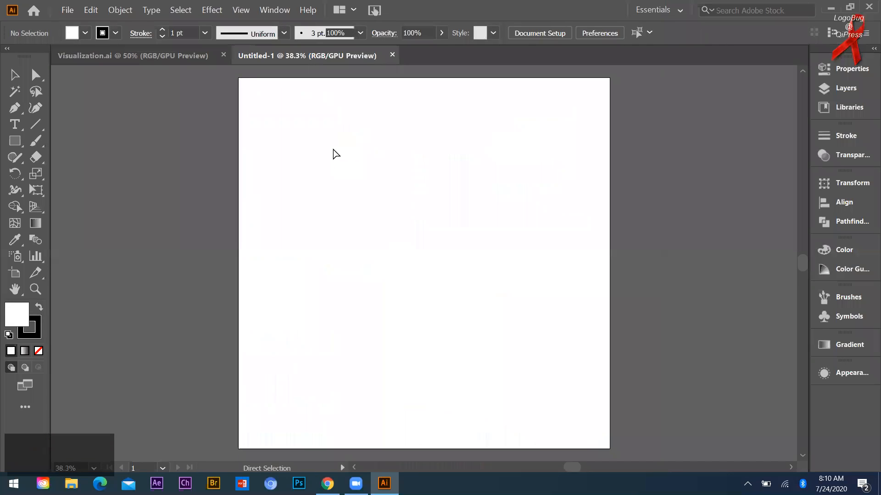
key(ctrl+v)
drag(411, 251, 398, 145)
click(400, 142)
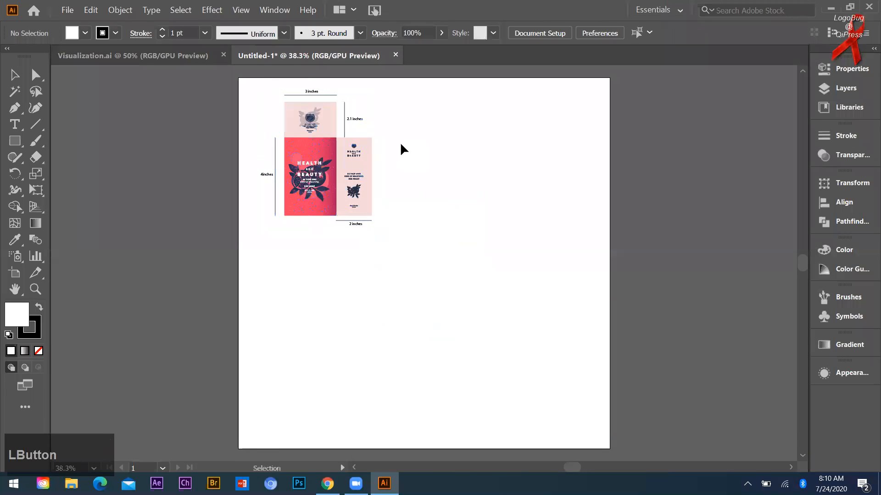
Duplicate the top, front and side panels without their dimension lines into the empty area right of the originals.
drag(280, 116, 449, 173)
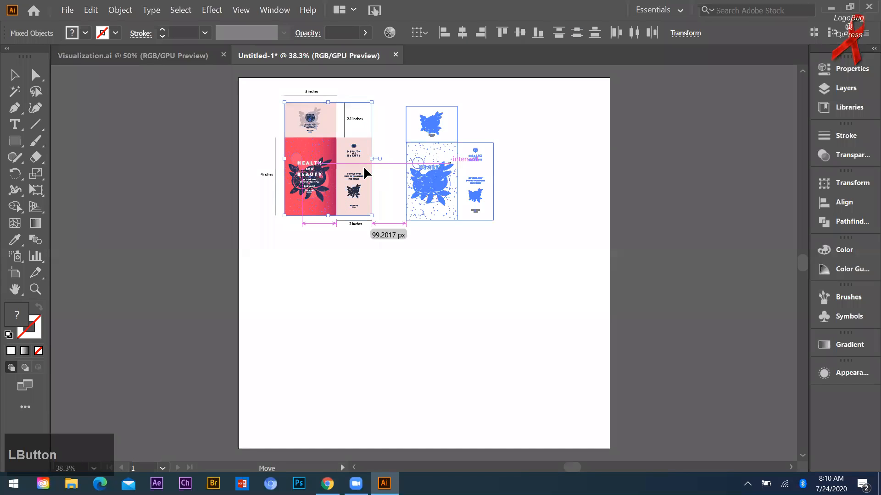
key(ctrl+x)
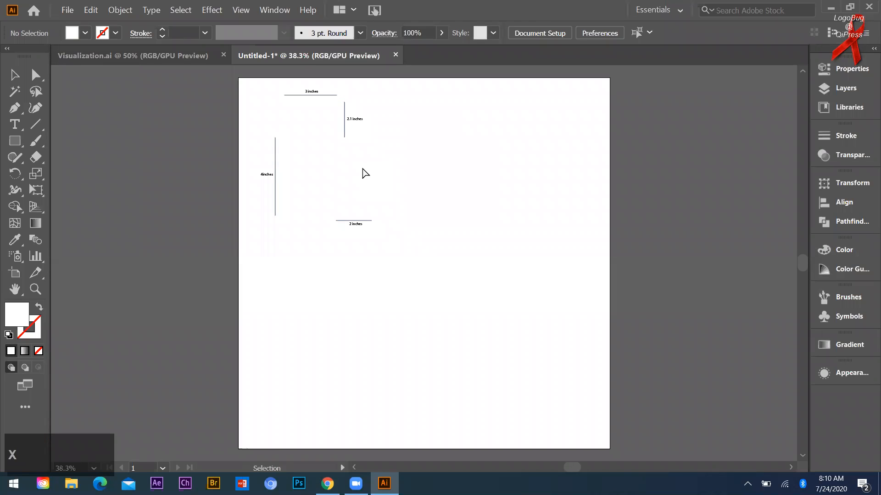
key(ctrl+z)
key(ctrl+z)
drag(314, 165, 453, 224)
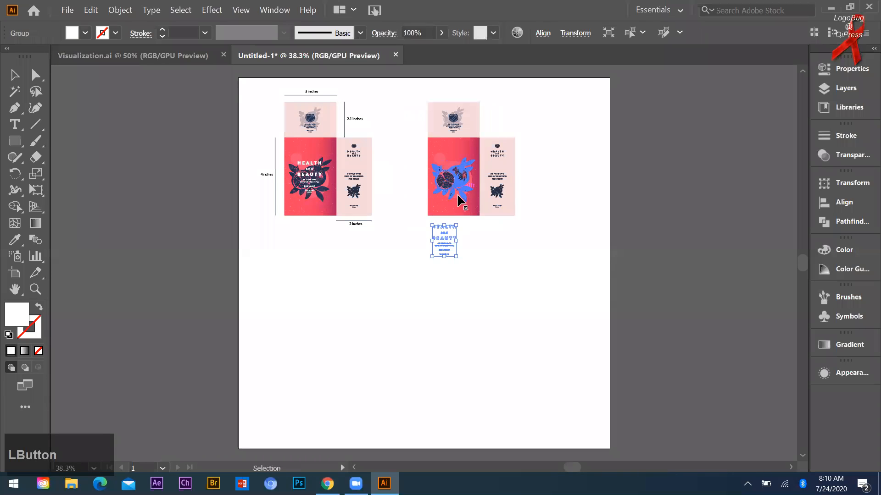
key(ctrl+z)
Try moving the duplicated front panel away from its neighbours as one group, and undo the move.
scroll(445, 166, up, 1)
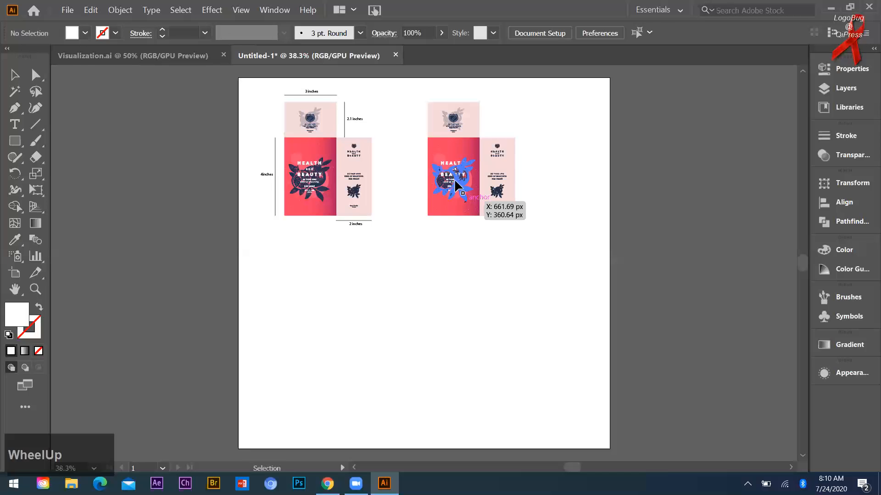
scroll(429, 197, up, 1)
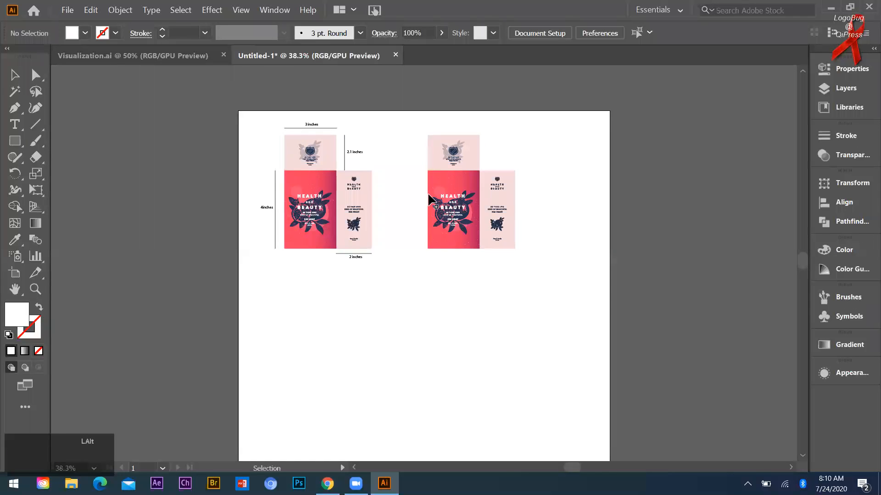
scroll(426, 196, up, 3)
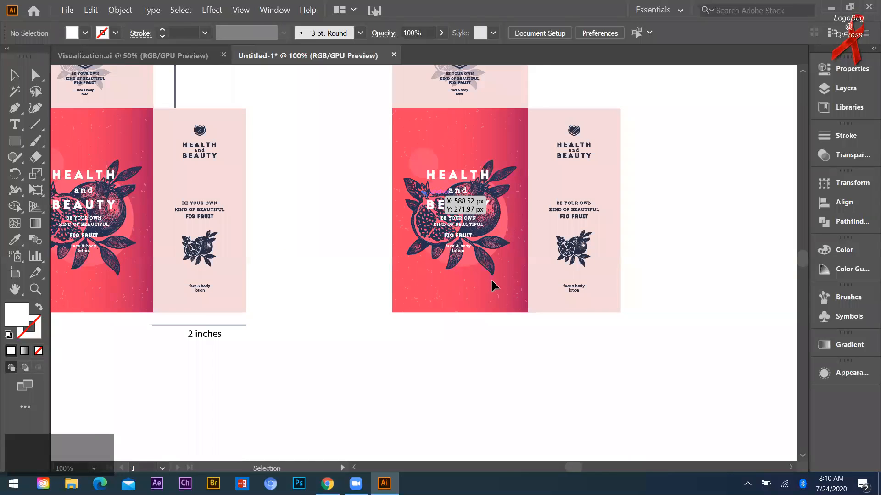
click(470, 183)
click(661, 201)
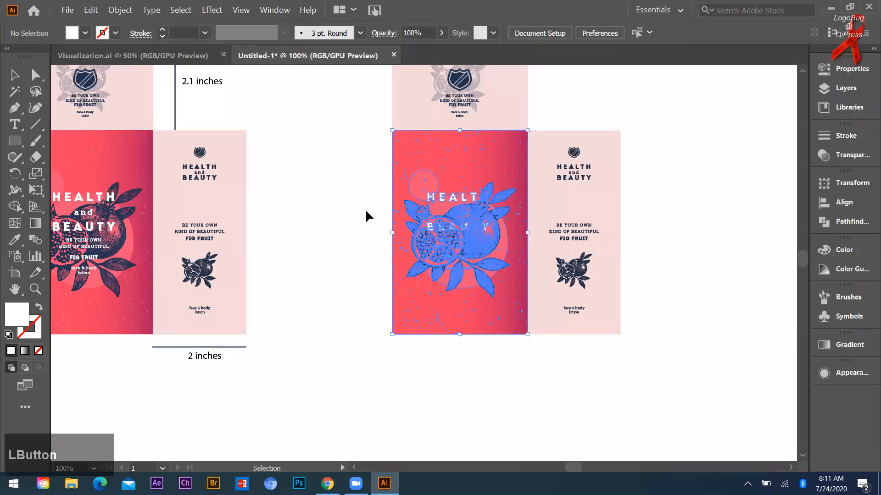
drag(464, 272, 371, 283)
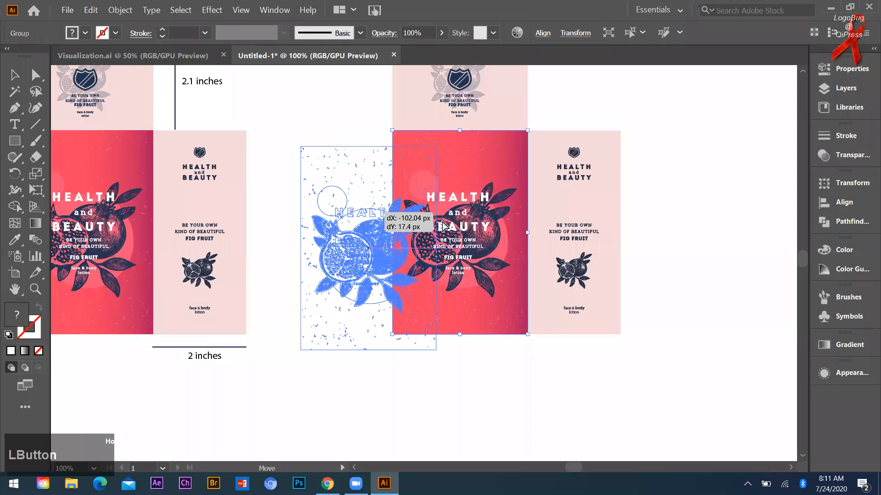
key(ctrl+z)
Try moving the duplicated side and top panels separately, undoing each move and clearing the selection.
scroll(632, 138, up, 1)
drag(628, 142, 564, 350)
drag(564, 216, 637, 225)
key(ctrl+z)
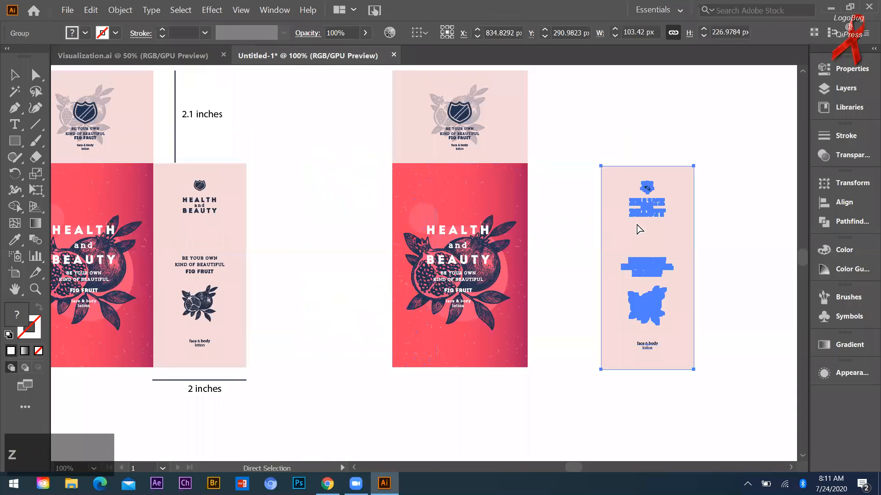
scroll(637, 224, up, 1)
drag(353, 116, 542, 183)
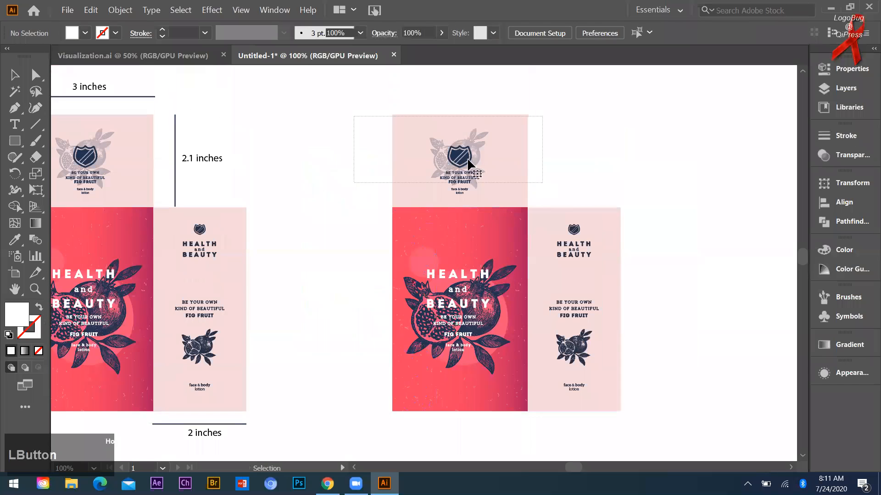
key(ctrl+z)
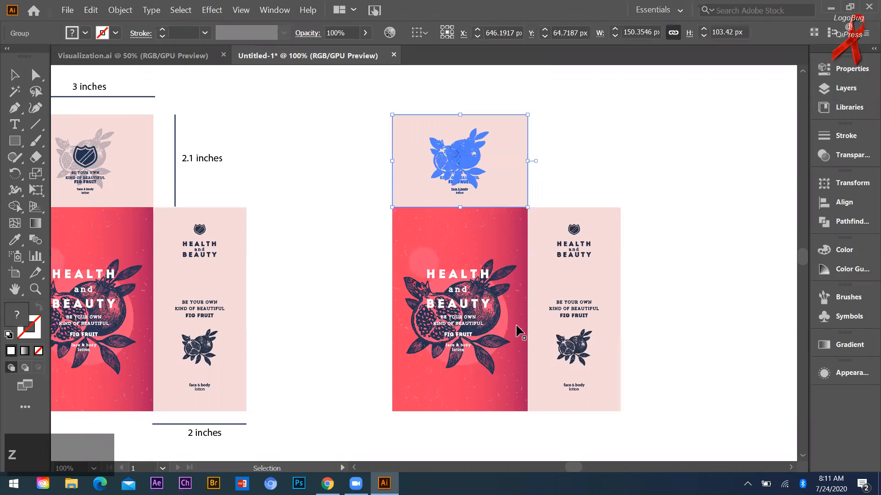
click(548, 168)
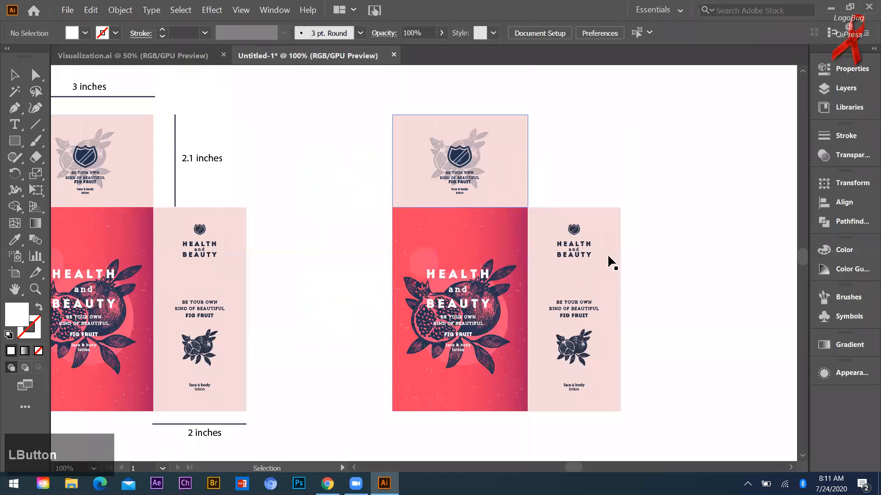
Examine the dimension labels around the original top, front and side panels.
scroll(613, 241, down, 2)
scroll(345, 243, down, 1)
scroll(345, 243, up, 1)
scroll(342, 235, down, 1)
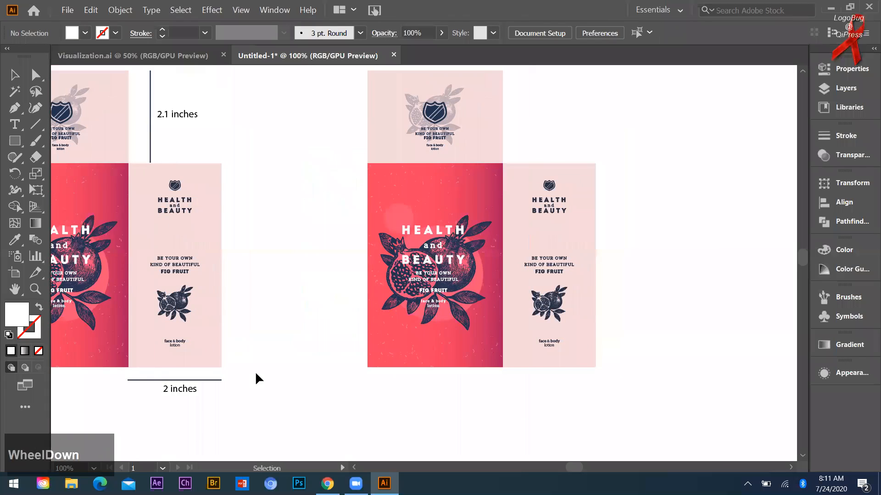
scroll(255, 371, down, 1)
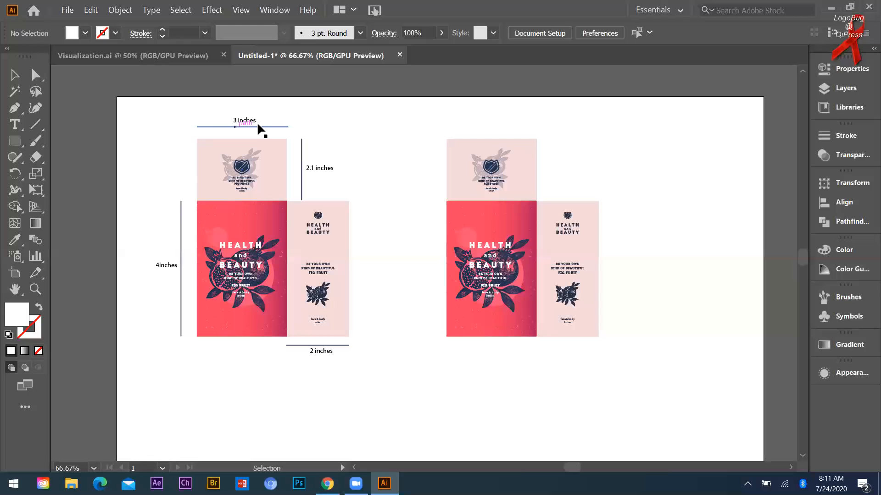
scroll(77, 170, down, 1)
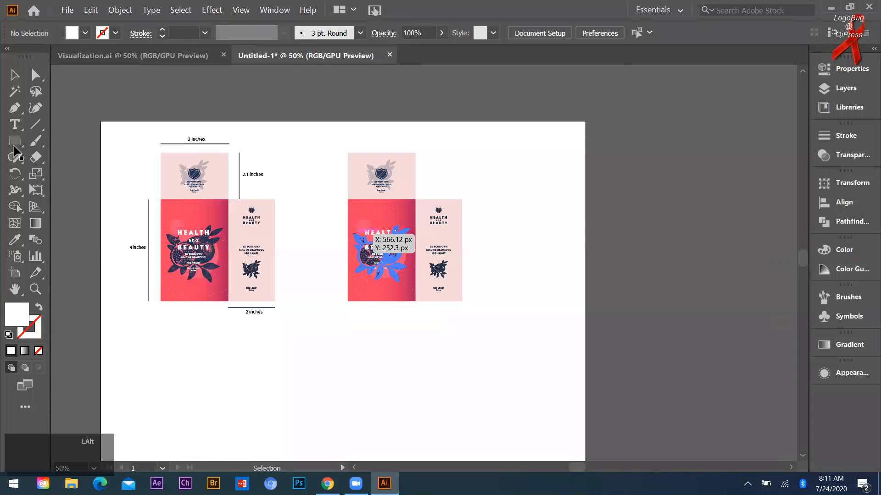
scroll(358, 230, up, 1)
key(m)
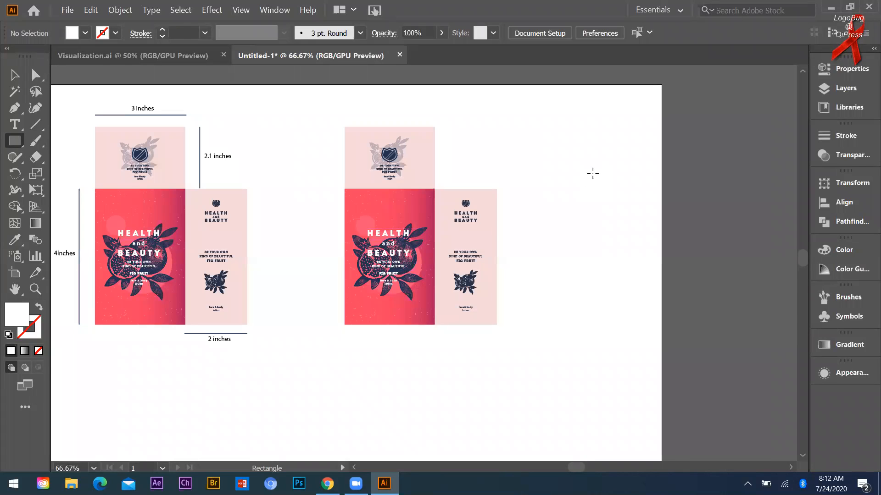
click(584, 171)
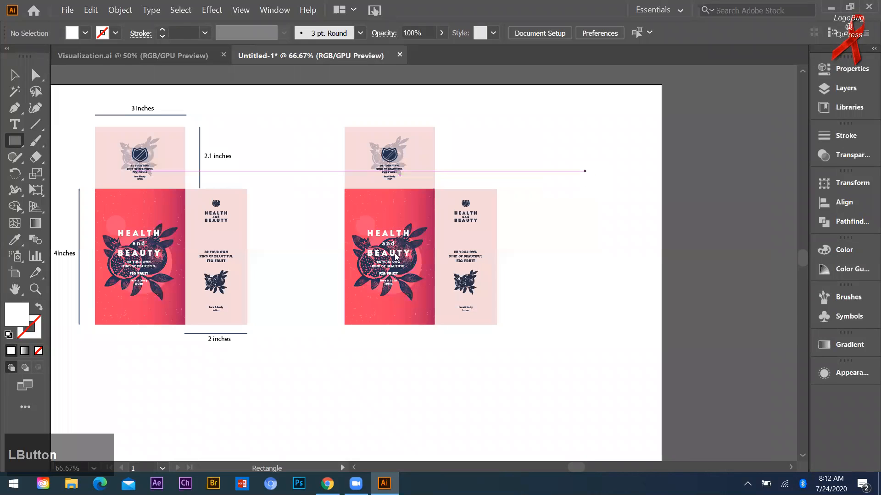
click(433, 214)
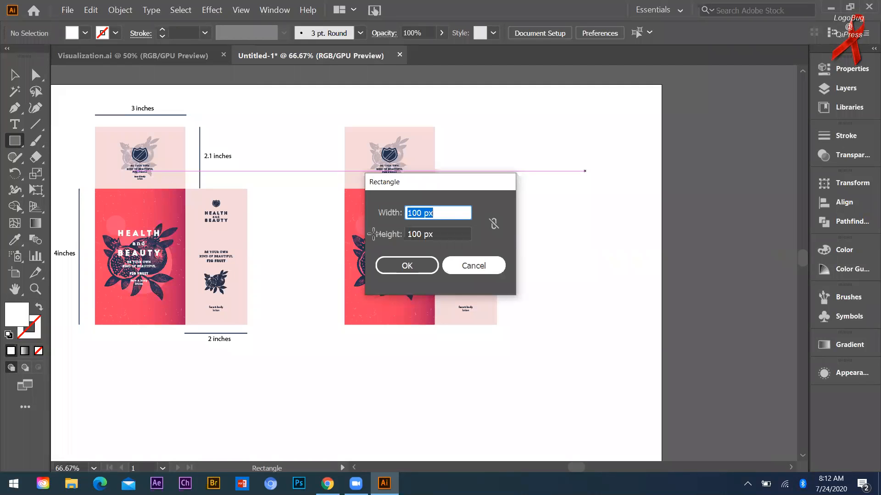
click(473, 265)
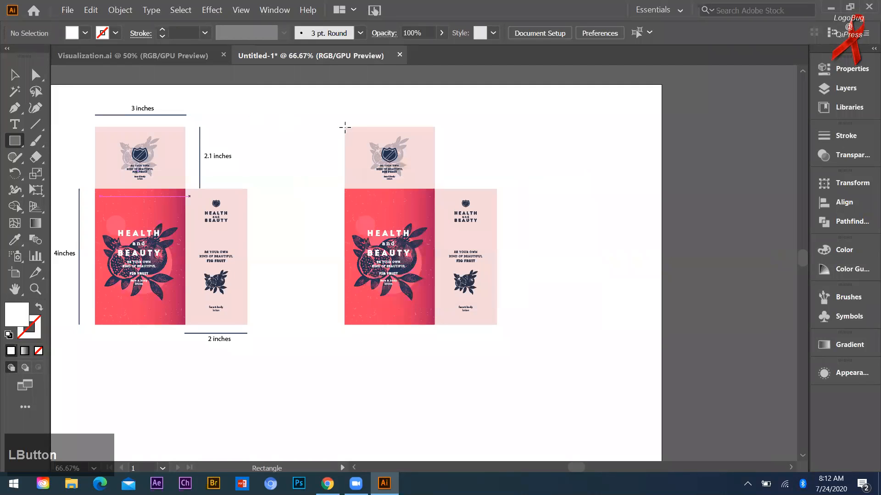
Draw a white rectangle exactly over the duplicated top panel and place a copy of it in the empty area to the right.
drag(347, 133, 434, 189)
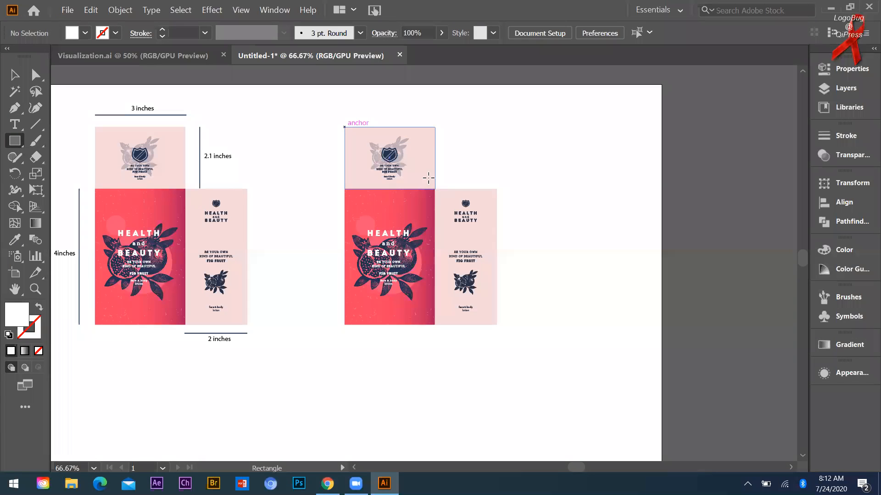
key(v)
drag(389, 165, 583, 165)
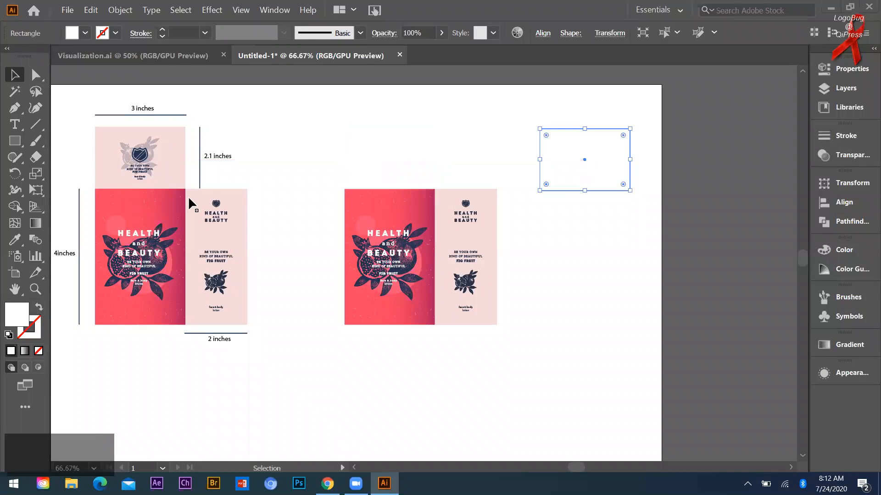
Remove the spare white rectangle and move the one covering the duplicated top panel into the empty area beside it.
click(366, 131)
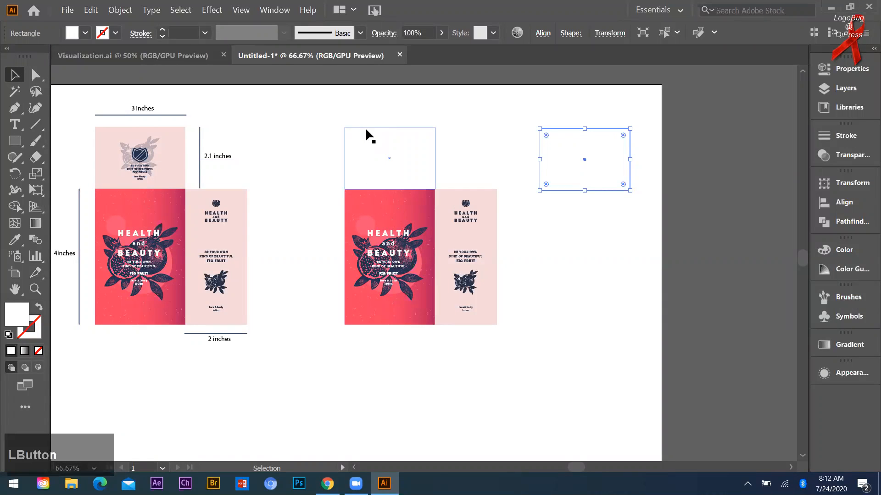
click(367, 163)
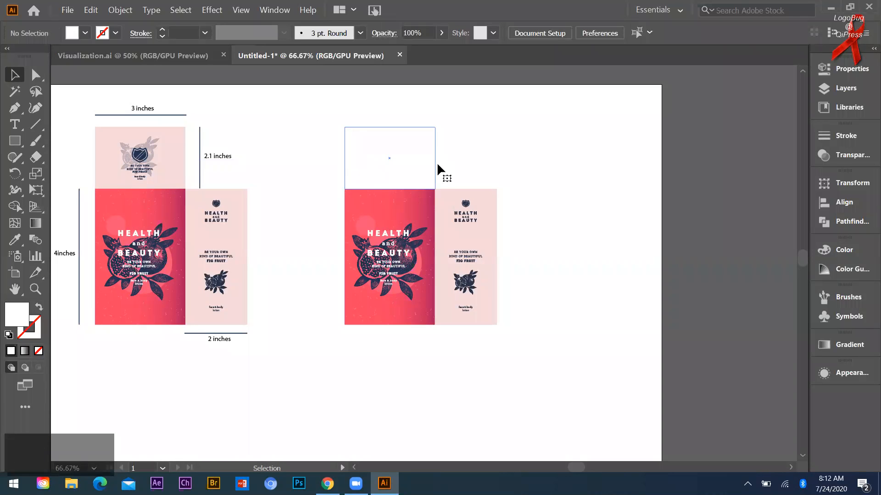
drag(543, 155, 553, 150)
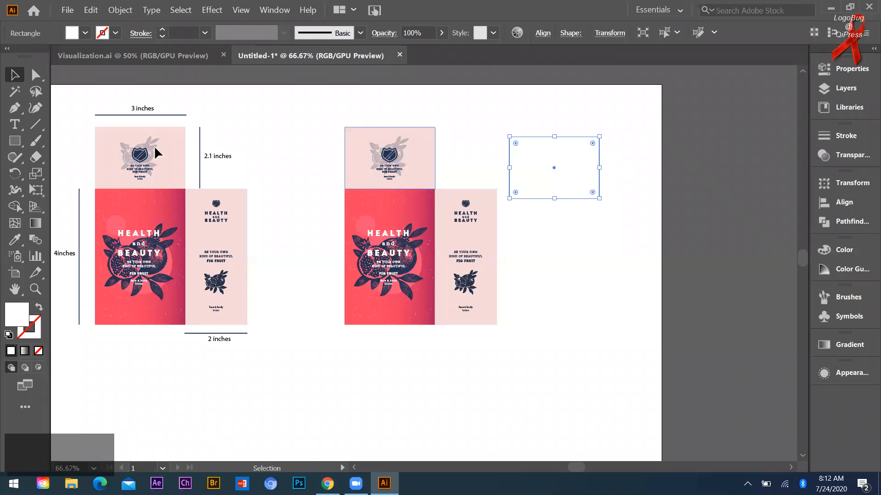
Draw a white rectangle exactly over the duplicated front panel.
key(m)
drag(349, 188, 435, 325)
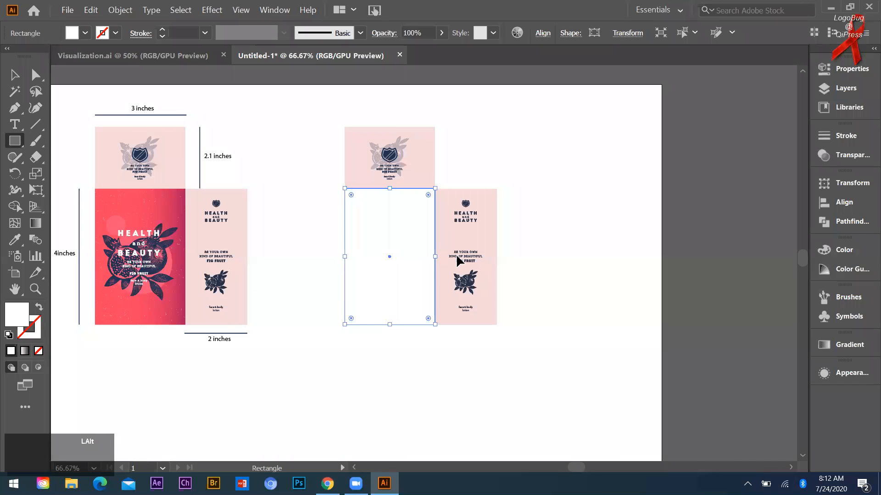
Try moving the front panel's white rectangle onto the duplicated side panel, and undo the move.
drag(482, 255, 481, 250)
click(583, 312)
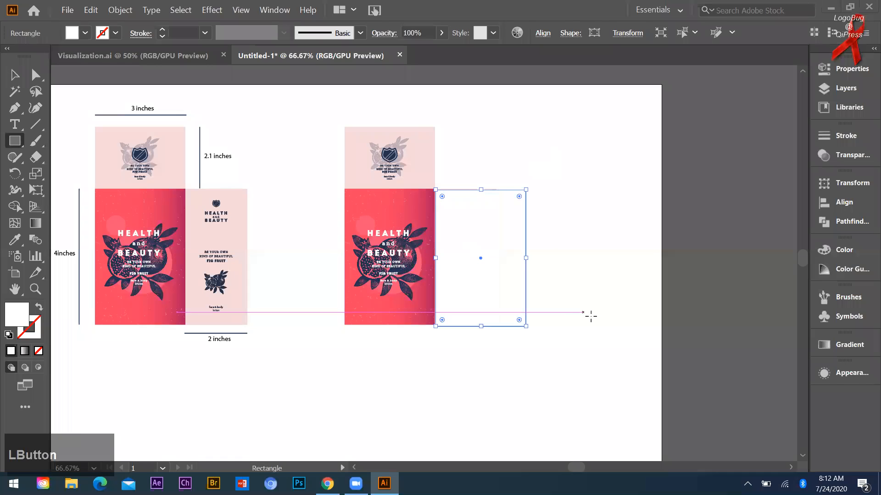
key(ctrl+z)
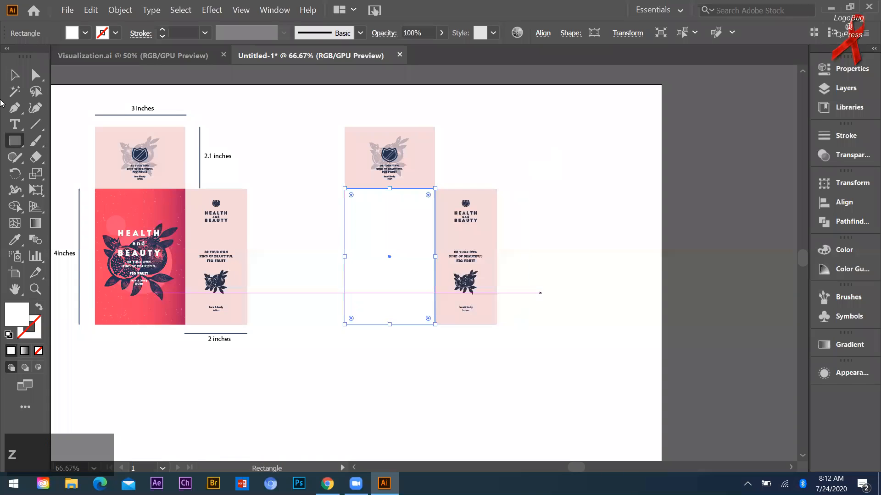
Add a matching rectangle exactly over the duplicated side panel.
click(14, 74)
click(510, 365)
scroll(385, 252, up, 1)
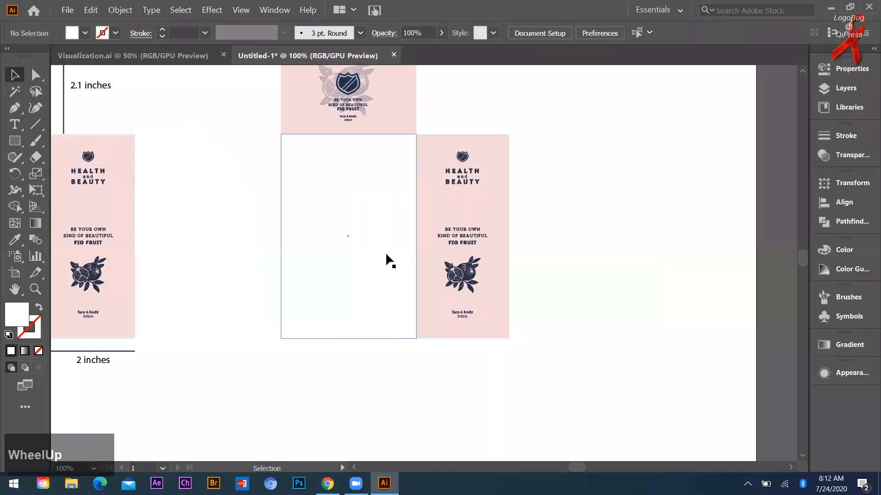
drag(526, 259, 508, 231)
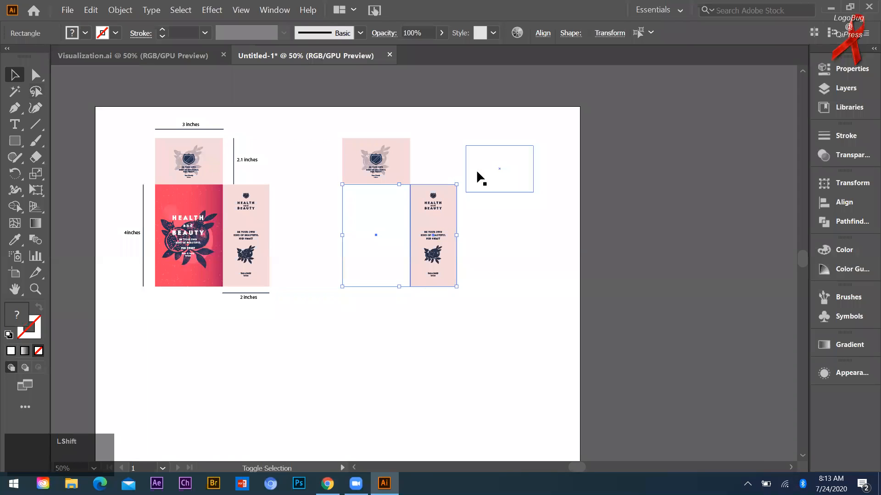
Arrange the three blank rectangles as adjoining top, front and side panels beside the artwork and fill them with the duplicated top panel's pink.
drag(402, 206, 527, 208)
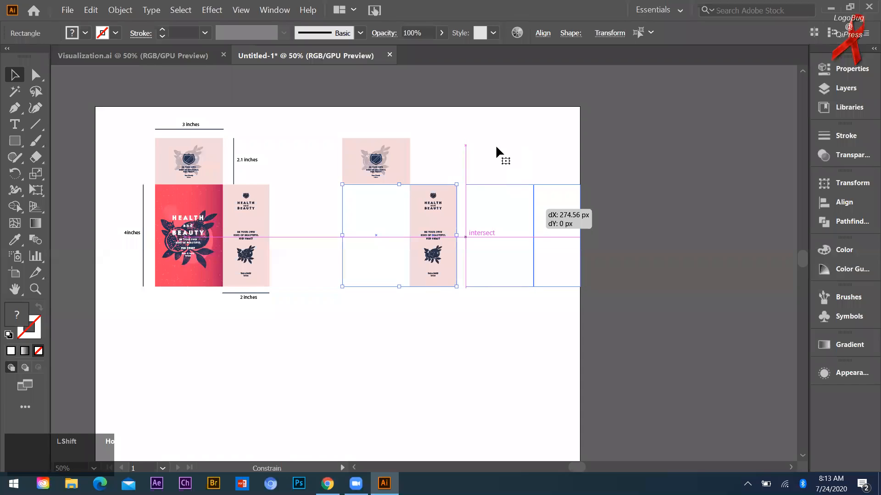
drag(507, 157, 507, 149)
key(i)
click(391, 174)
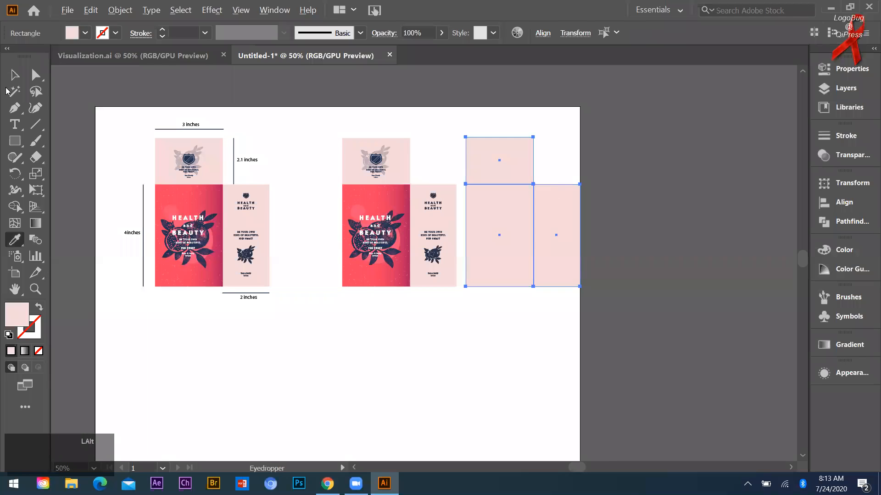
scroll(505, 145, up, 2)
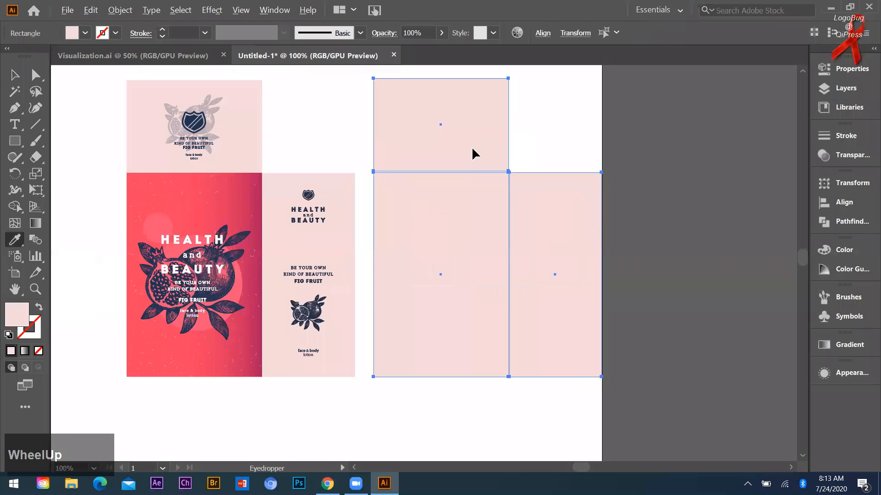
key(v)
click(541, 142)
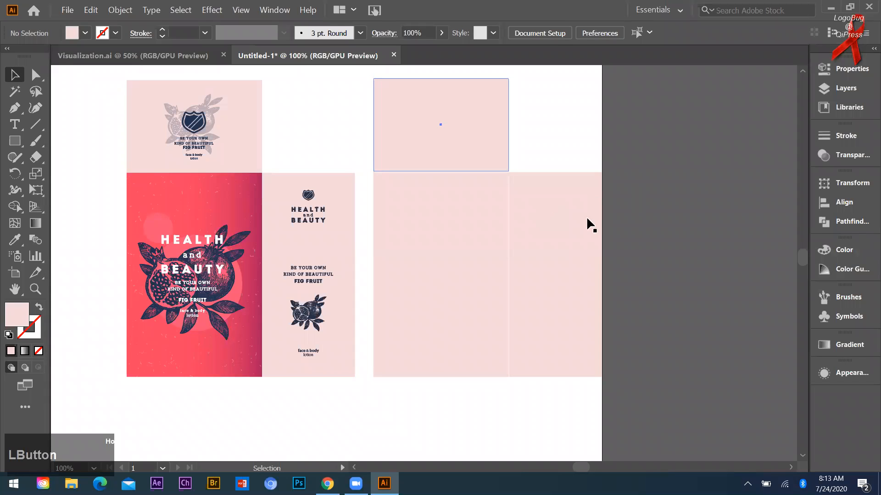
Nudge the blank side panel slightly down and to the right, leaving a thin gap beside the blank front panel.
click(550, 220)
key(Down)
key(Right)
click(550, 137)
Try moving the duplicated top panel artwork onto the blank top panel, and undo the move.
drag(194, 127, 513, 144)
key(z)
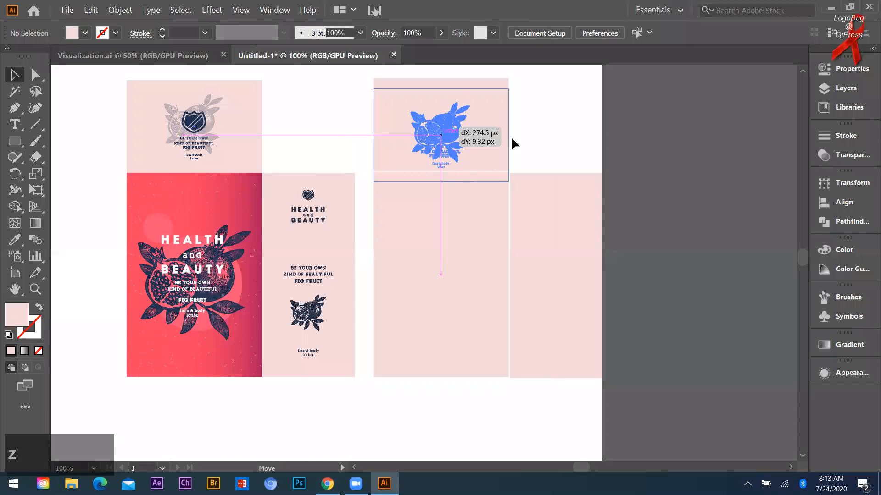
key(ctrl+z)
Move the three blank pink panels together off the artboard into the empty canvas to its right.
scroll(328, 222, down, 2)
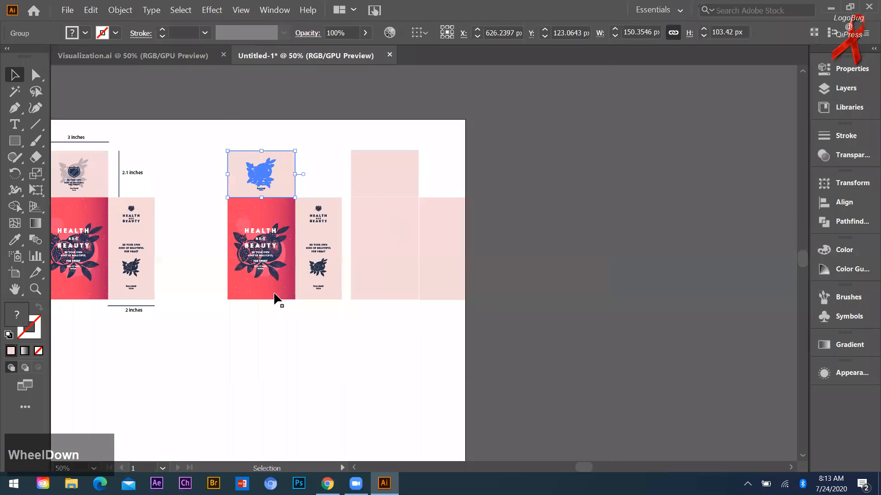
drag(547, 330, 386, 174)
drag(385, 249, 578, 241)
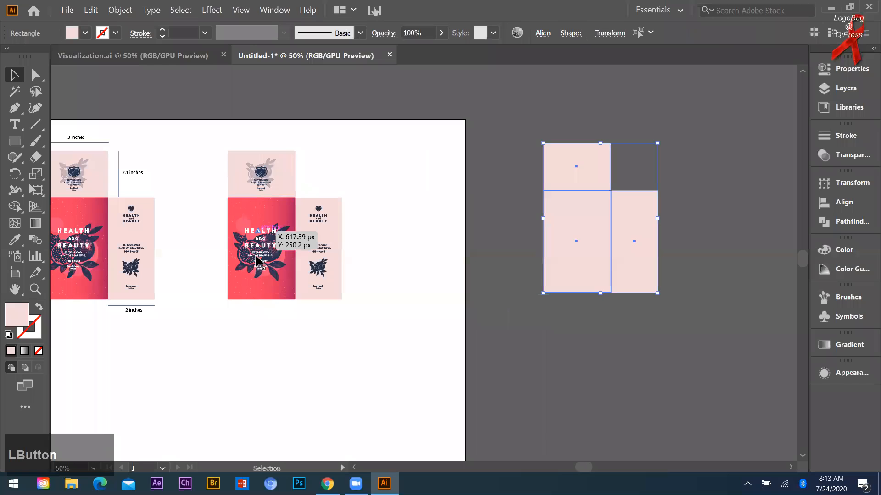
drag(515, 241, 532, 242)
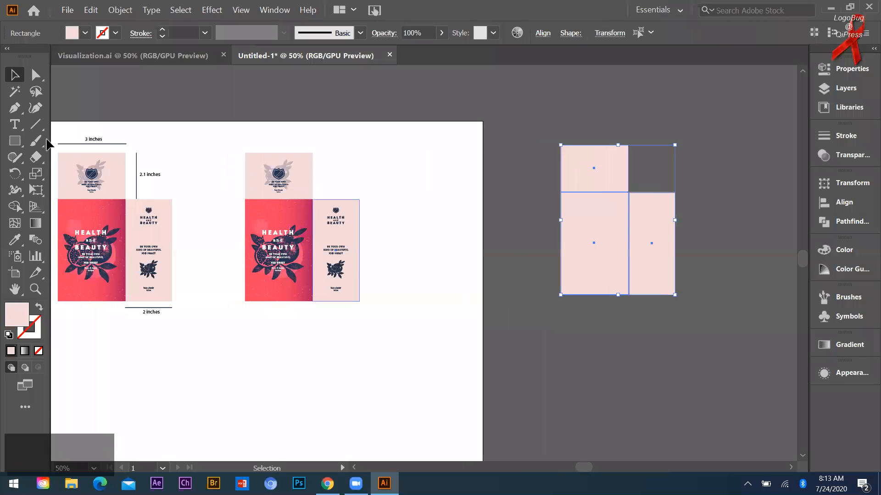
Add the text "Pomegranate" in black on the upper part of the blank front panel.
click(16, 124)
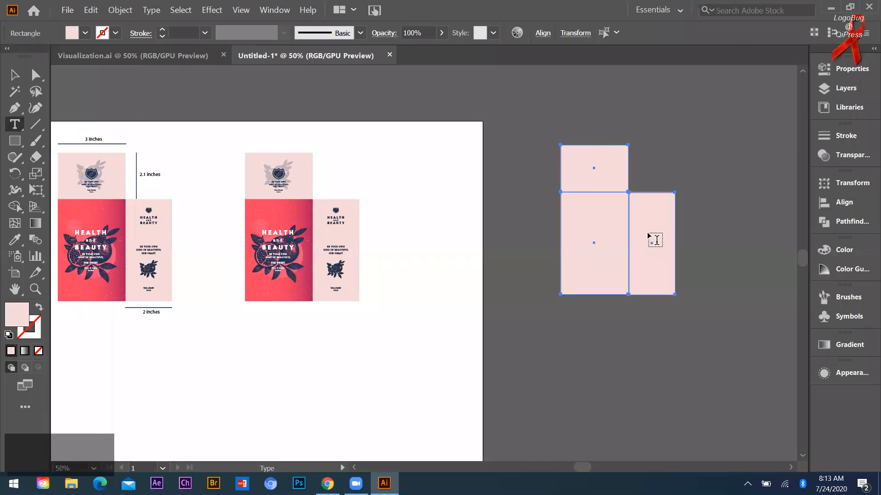
scroll(648, 233, up, 2)
click(490, 213)
text(P)
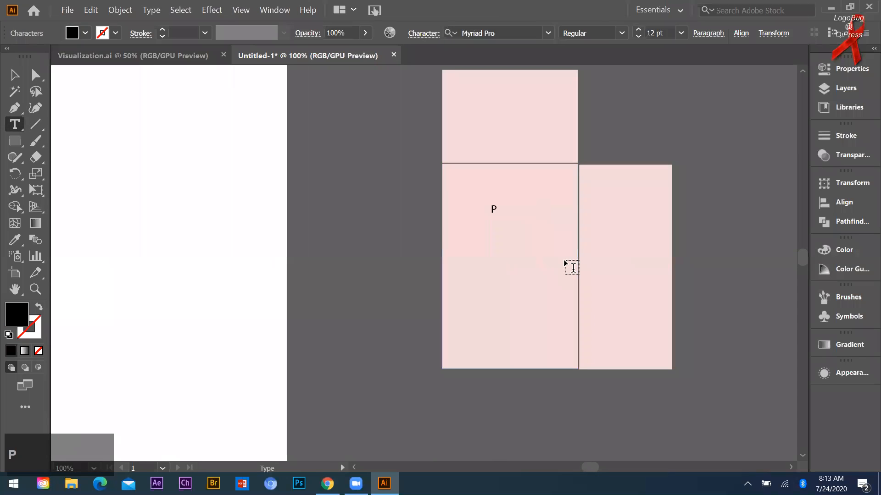
text(omeGranate)
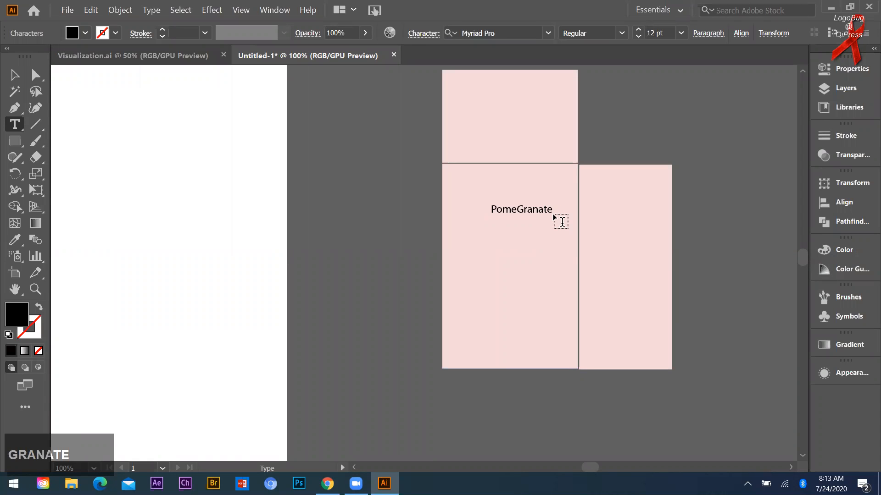
key(ctrl+a)
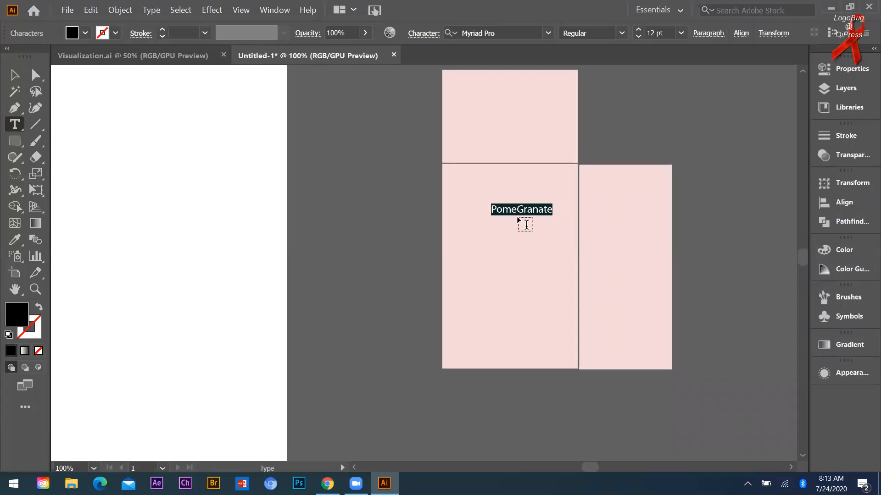
click(526, 217)
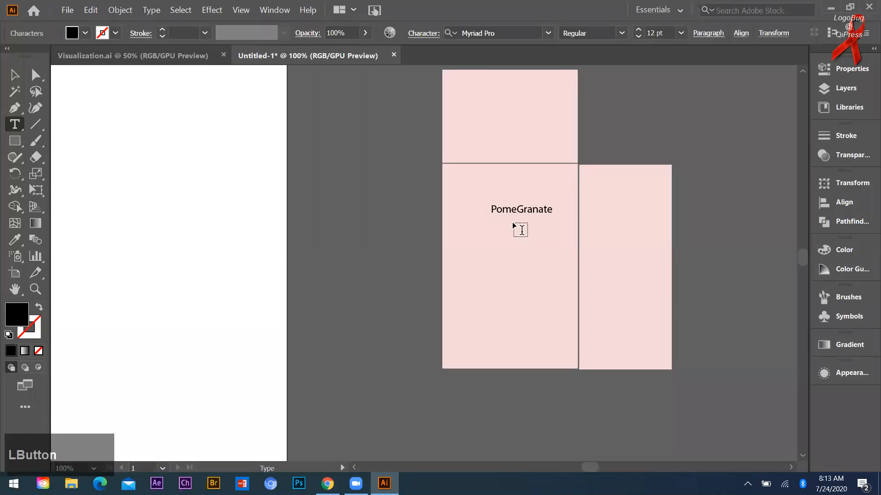
key(BackSpace)
text(g)
Centre the Pomegranate text on the blank front panel and draw a narrow vertical black bar beneath it.
click(19, 72)
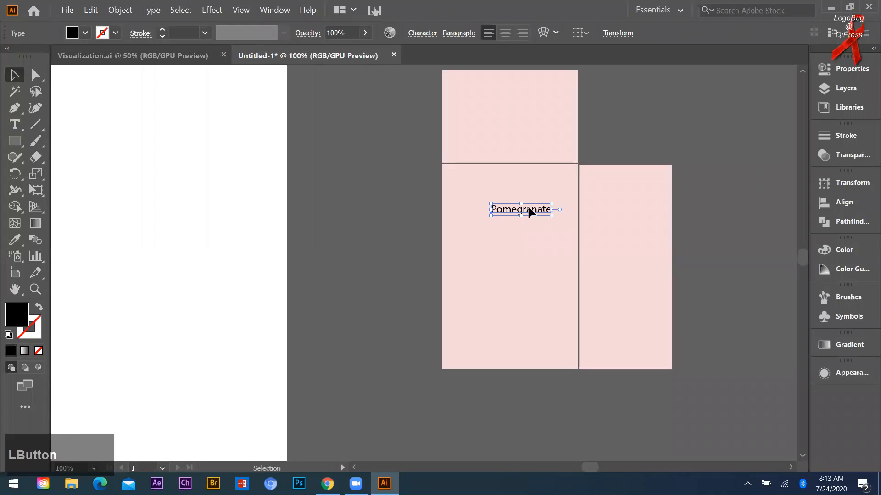
click(67, 204)
mouse_move(538, 209)
mouse_down()
mouse_move(529, 210)
mouse_move(527, 267)
mouse_up()
click(15, 141)
click(11, 76)
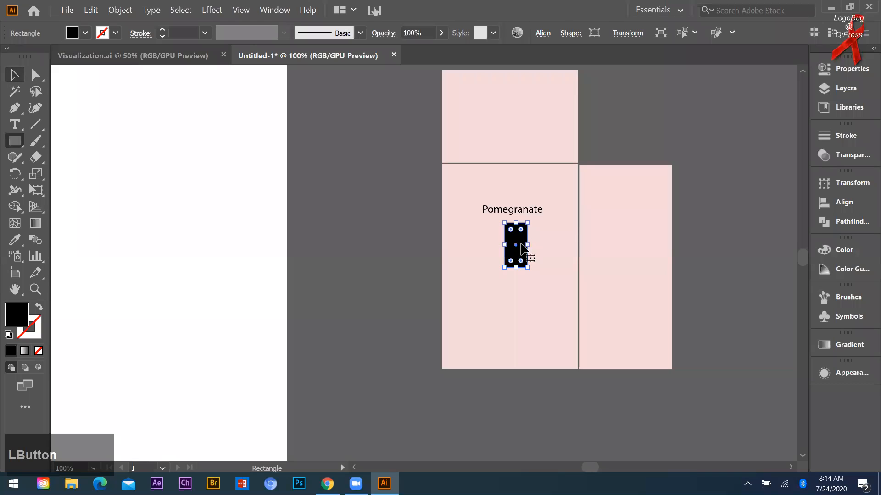
drag(518, 248, 513, 244)
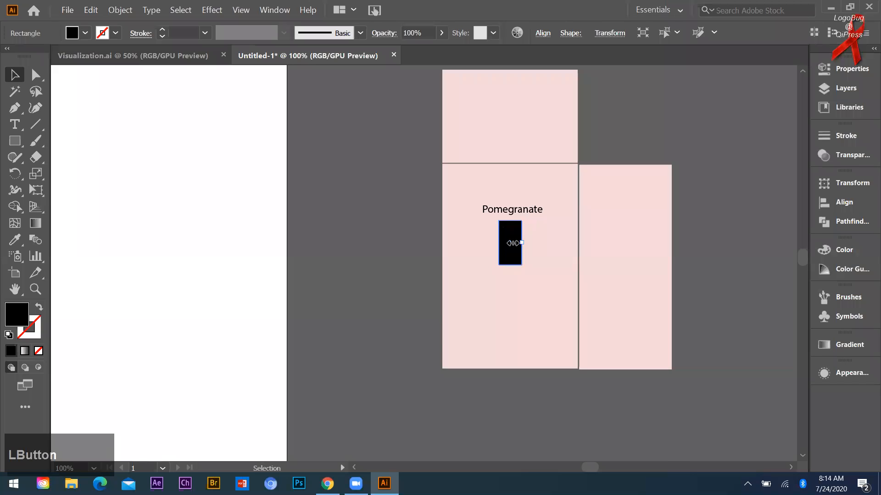
drag(513, 243, 543, 220)
Duplicate the black bar twice in a row at about 17 px intervals and centre the three bars under the text.
key(ctrl+equal)
key(ctrl+equal)
key(ctrl+equal)
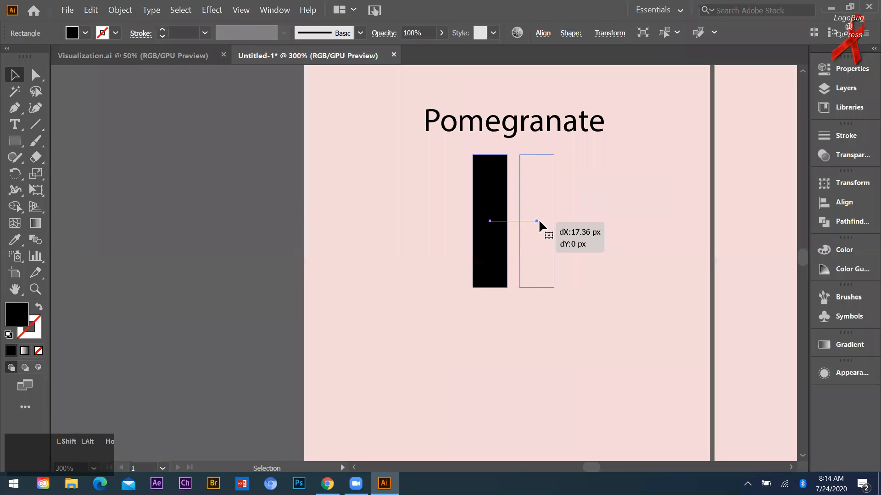
drag(583, 221, 585, 221)
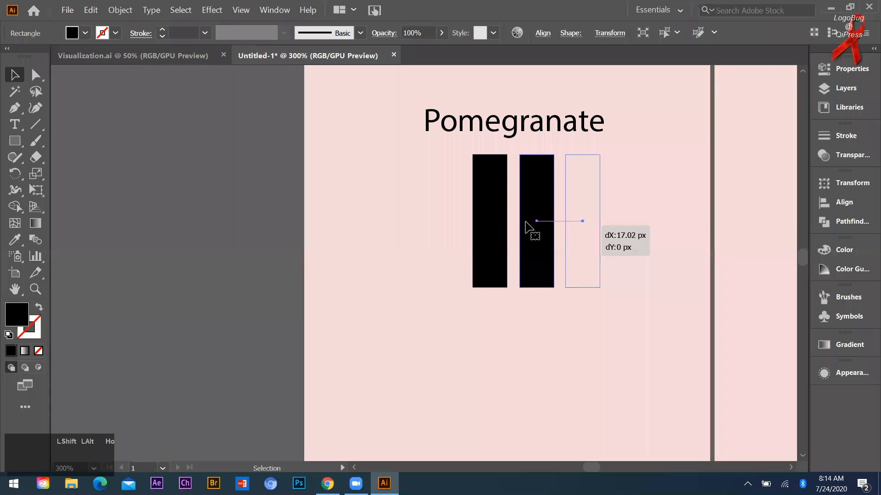
scroll(512, 242, down, 2)
drag(524, 221, 475, 240)
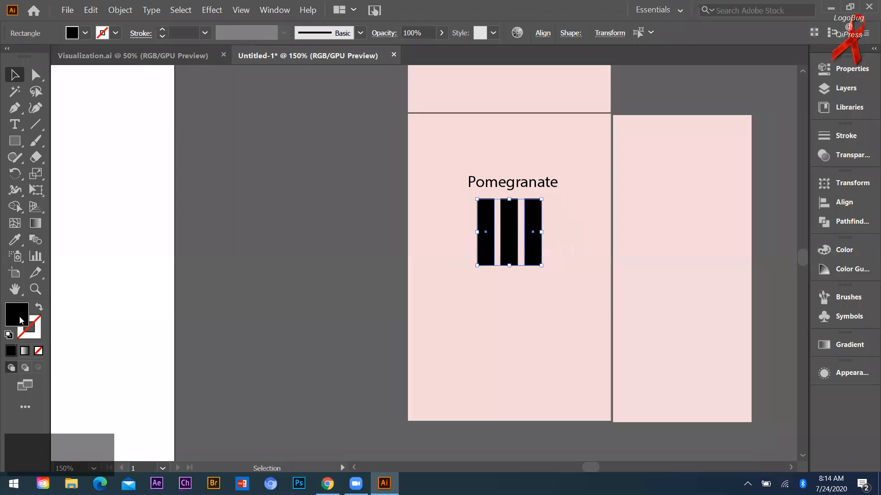
Fill the two outer bars with gray and the middle bar with orange F99A1E.
double_click(17, 314)
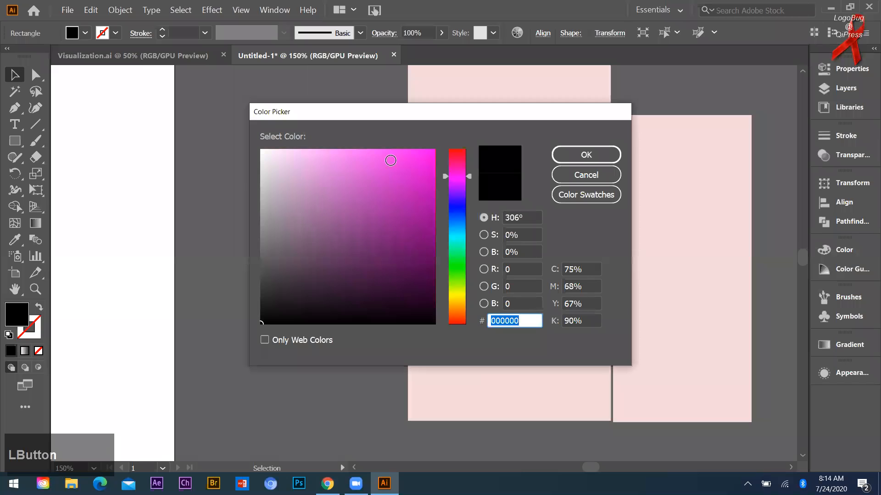
text(F99A1E)
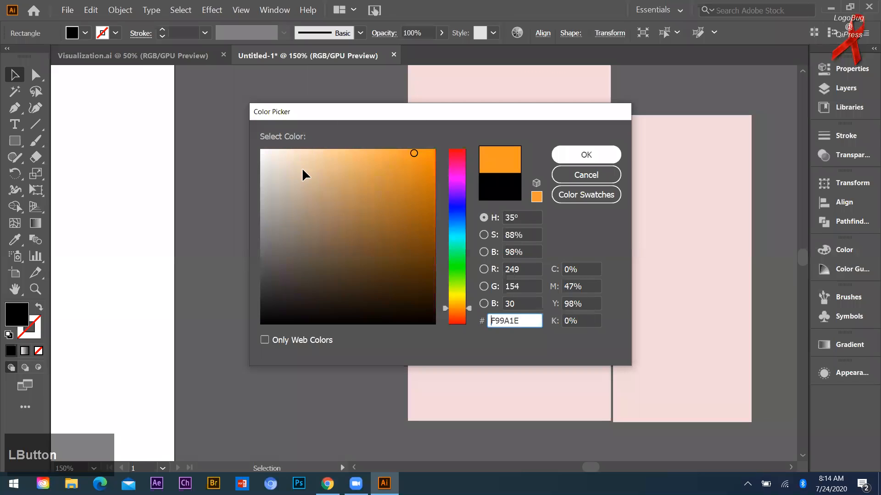
key(Return)
click(546, 250)
scroll(500, 234, down, 1)
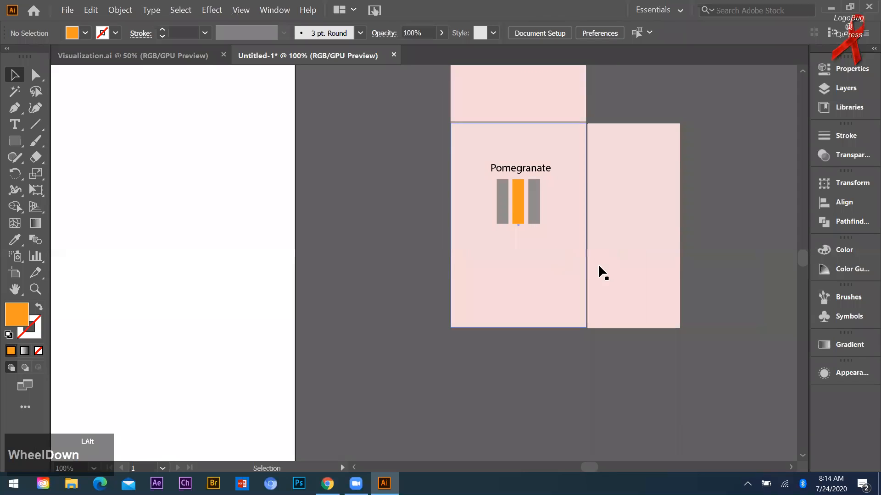
scroll(575, 272, down, 1)
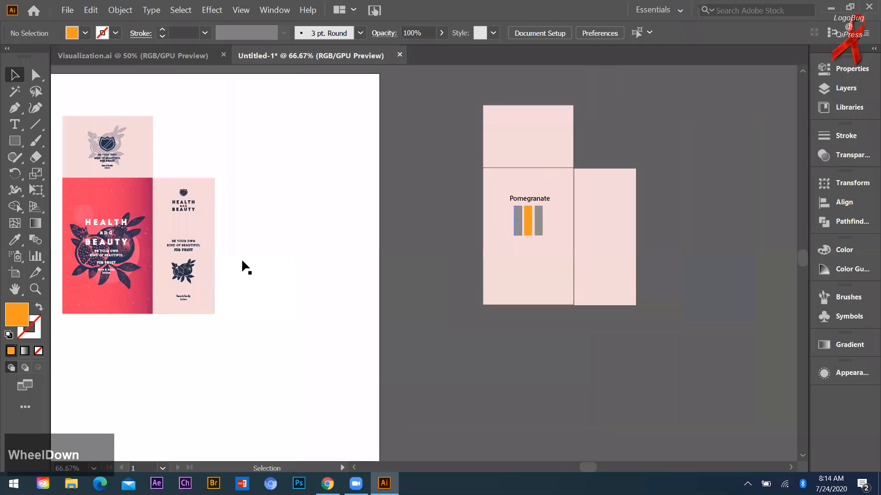
scroll(656, 289, down, 1)
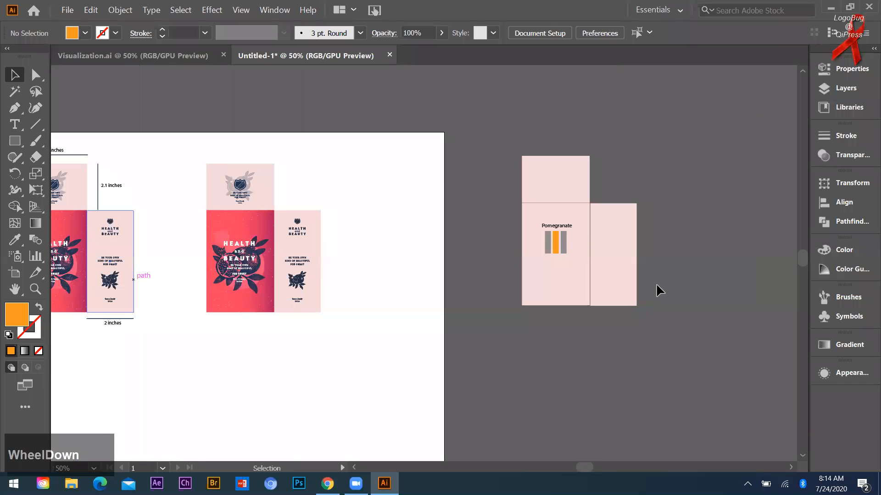
drag(629, 238, 550, 277)
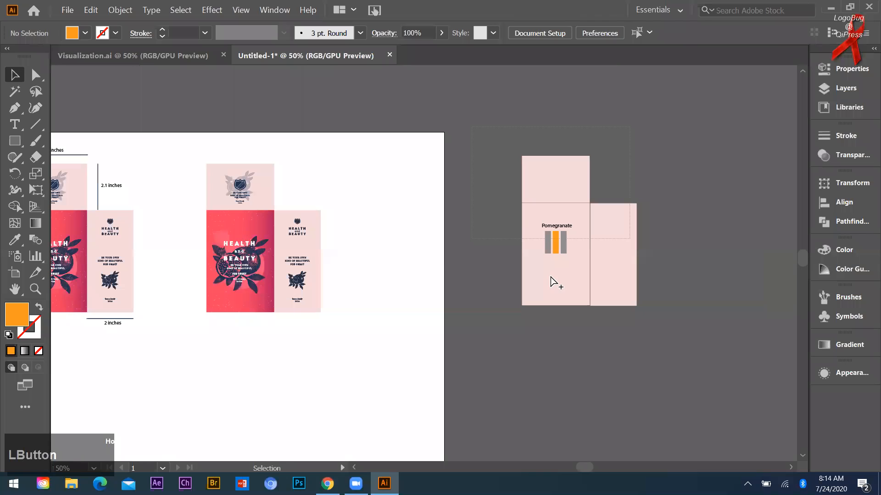
scroll(550, 276, down, 1)
scroll(491, 243, down, 1)
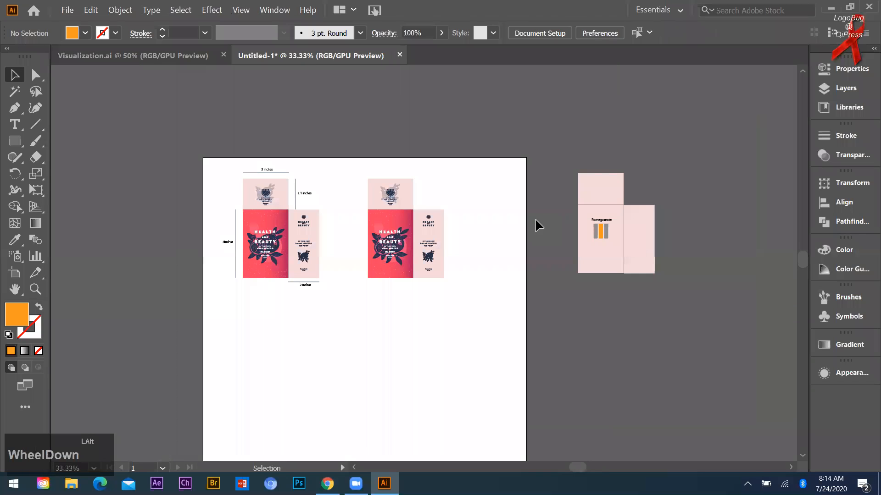
scroll(430, 162, down, 2)
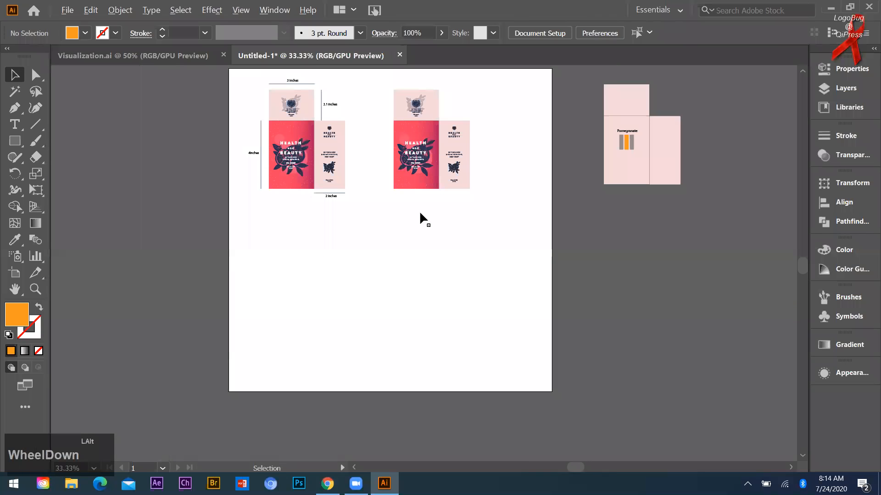
scroll(429, 158, up, 2)
drag(428, 158, 428, 282)
key(ctrl+z)
Show the two-point perspective grid on the artboard beneath the flat packaging panels.
scroll(119, 234, up, 1)
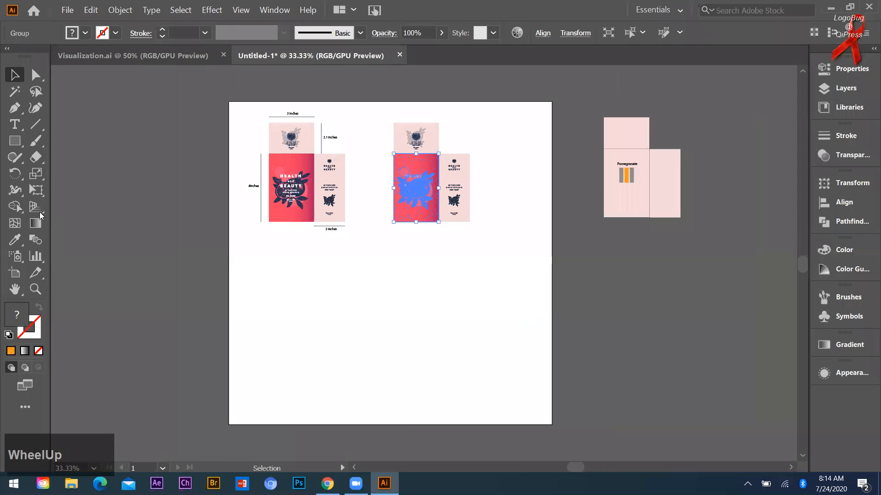
scroll(39, 212, up, 1)
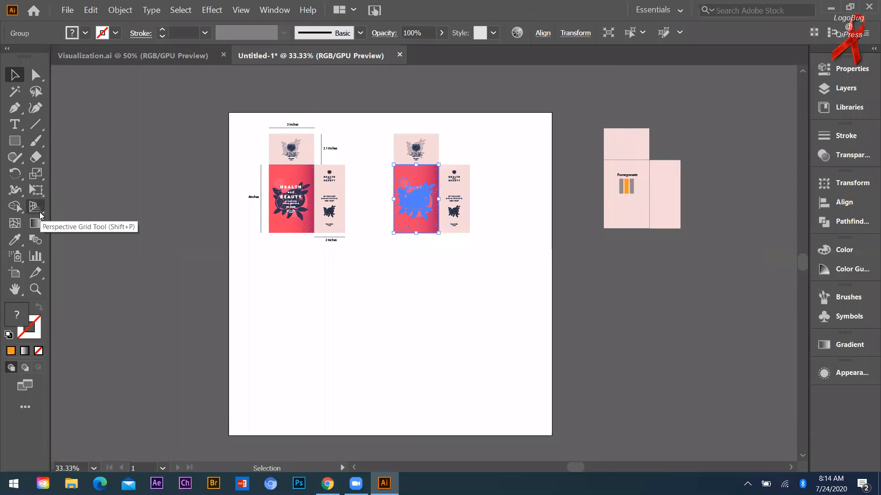
click(39, 211)
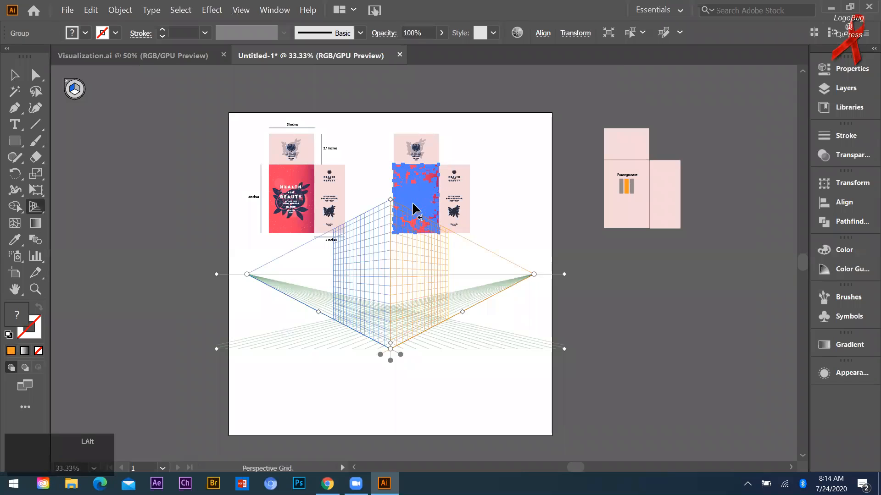
scroll(411, 202, down, 1)
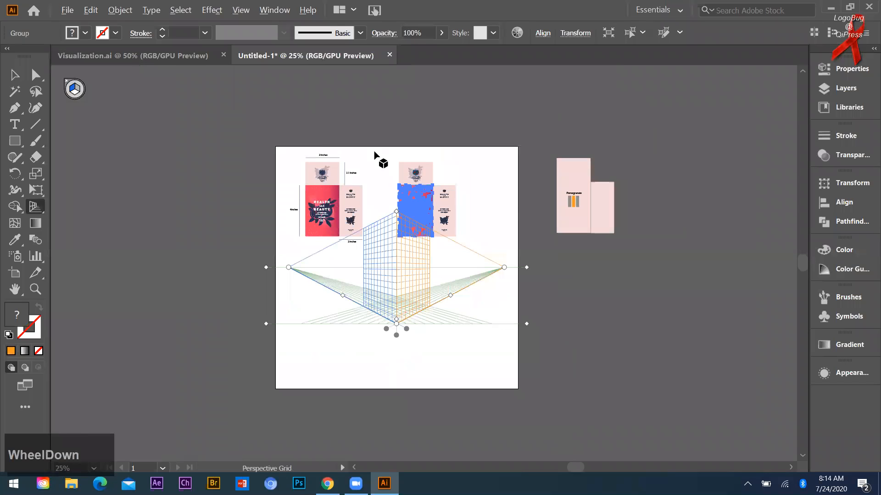
scroll(374, 152, down, 1)
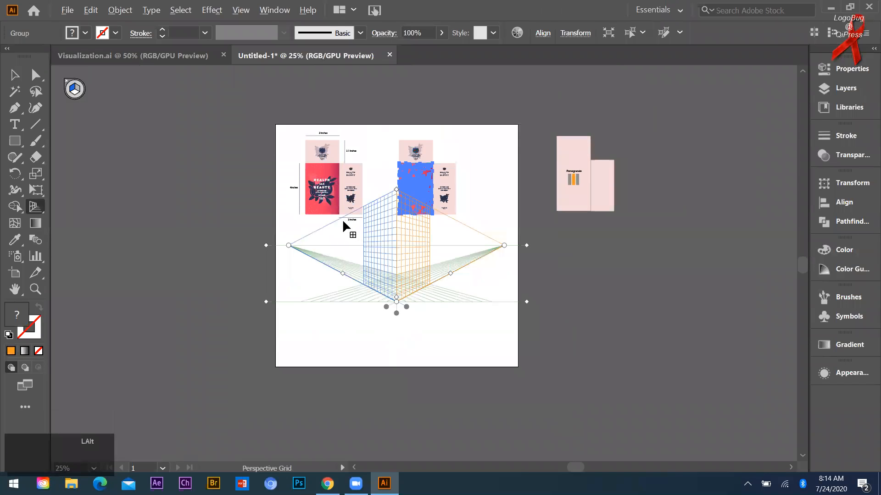
Lower the perspective grid's vertical height until the top of its central edge sits below the horizon line.
scroll(346, 260, up, 2)
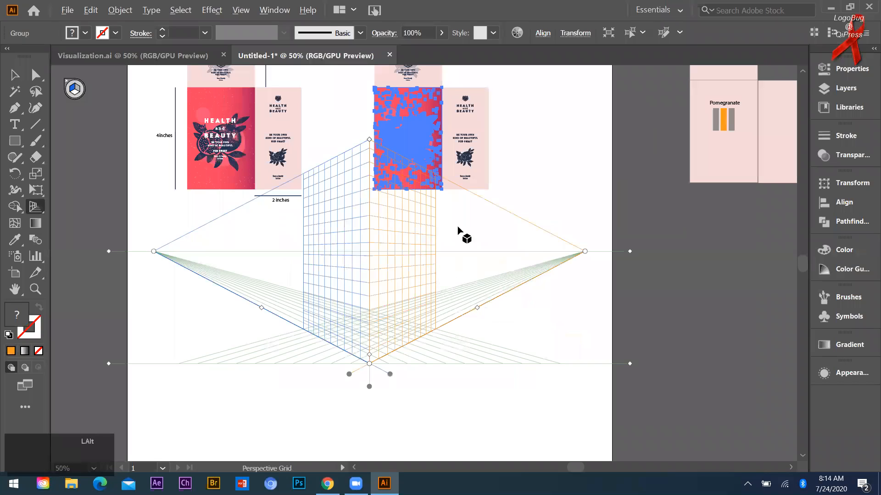
scroll(455, 223, up, 2)
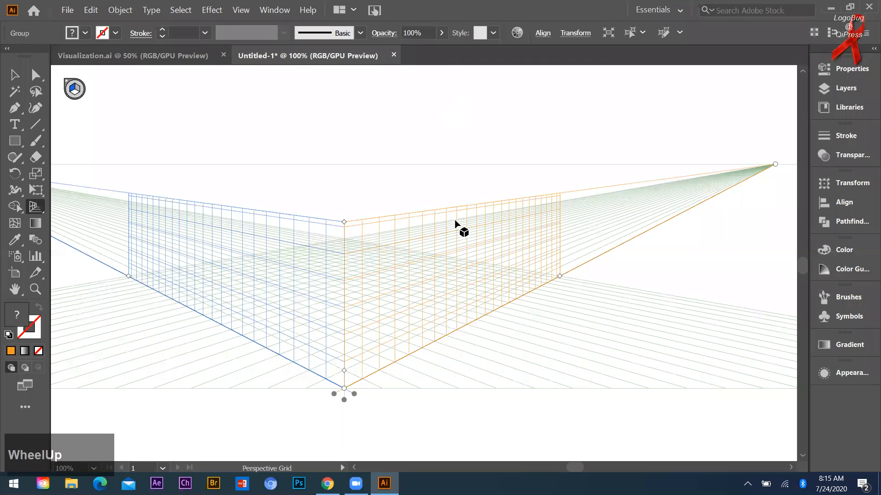
click(424, 277)
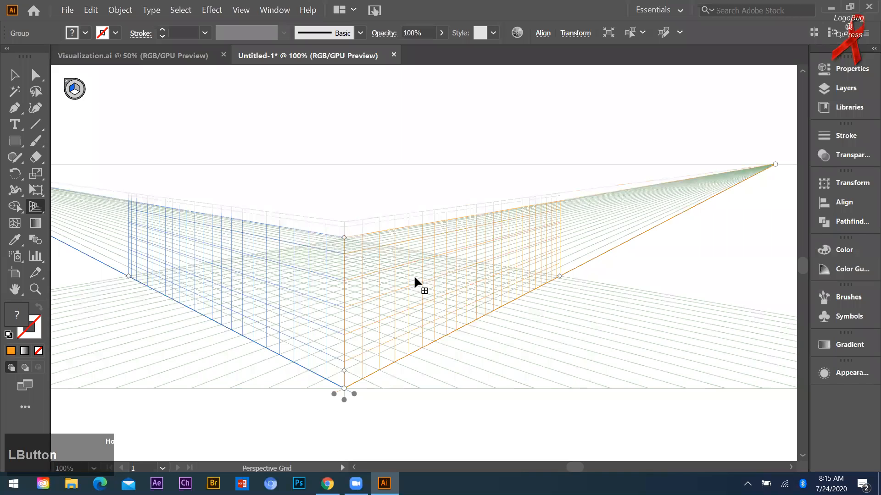
scroll(414, 269, up, 1)
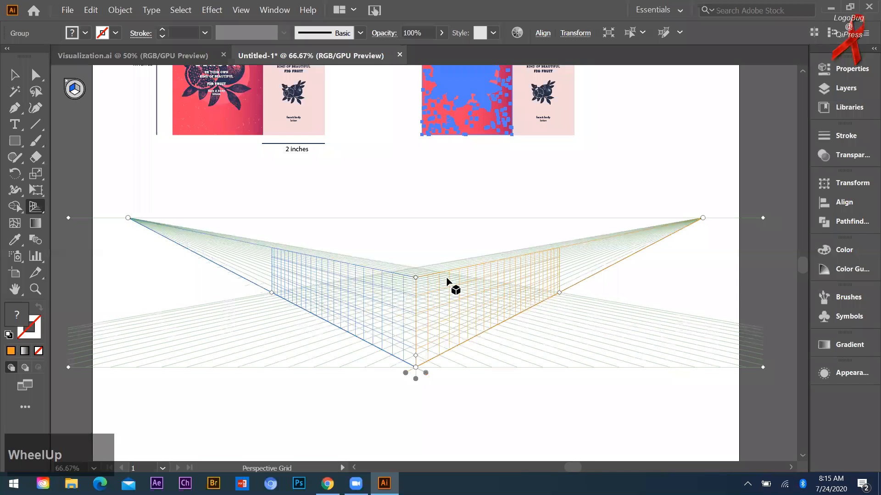
click(17, 78)
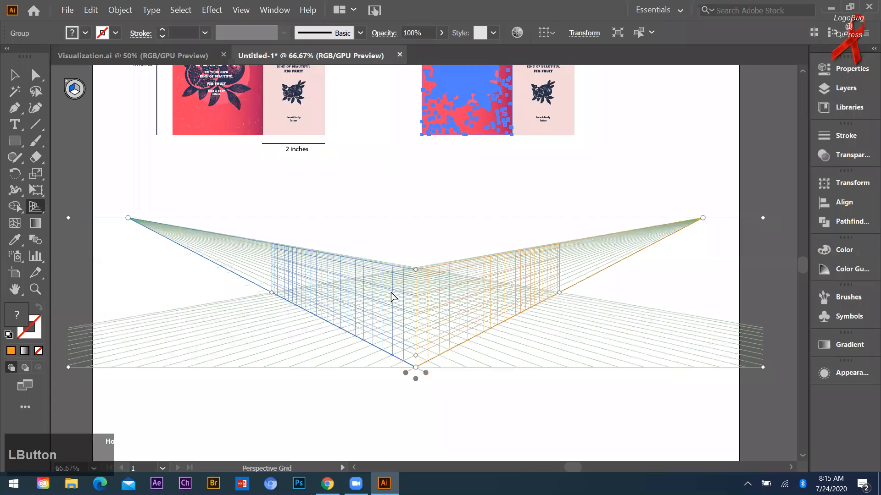
scroll(89, 99, up, 1)
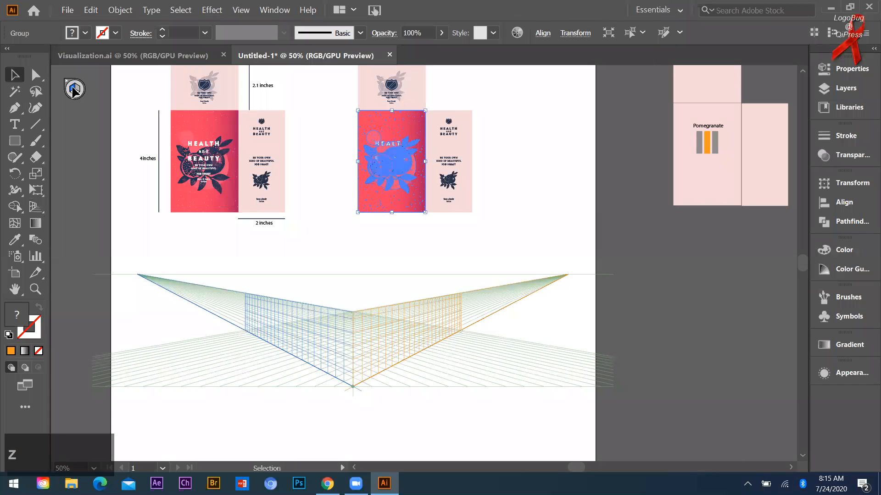
click(359, 239)
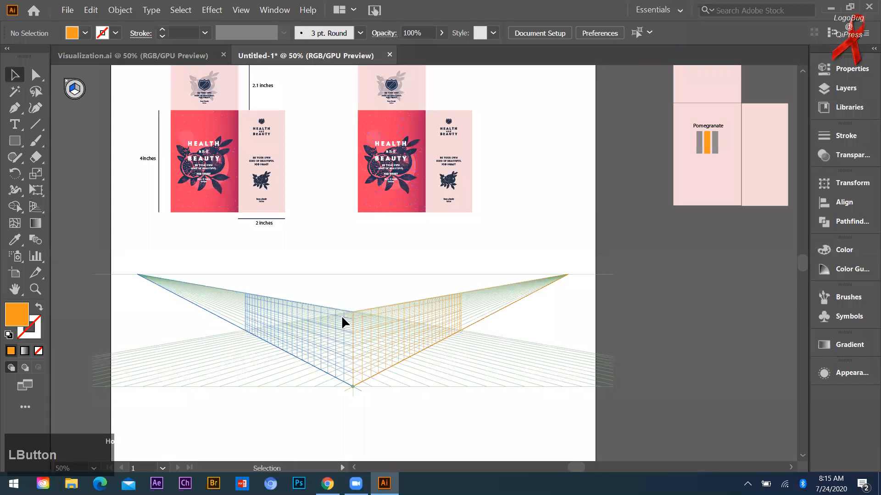
Place the copied front panel on the left perspective plane against the central edge and scale it to the grid's height.
drag(391, 317, 377, 346)
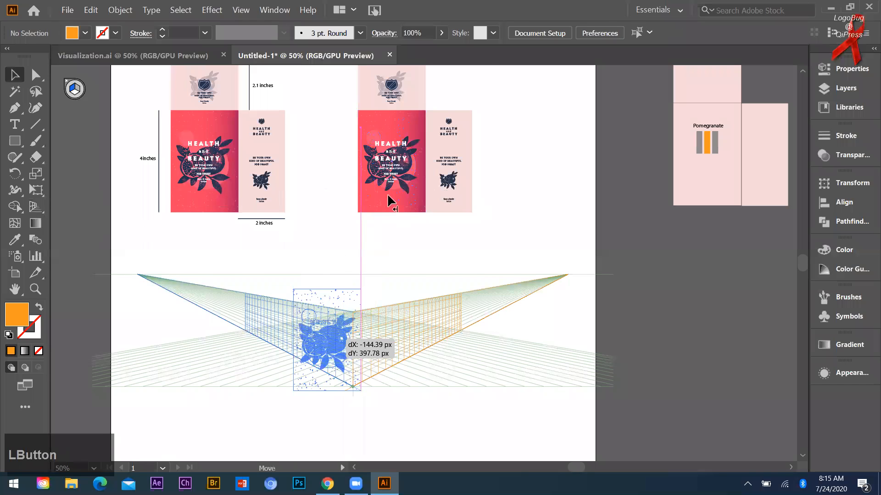
key(ctrl+z)
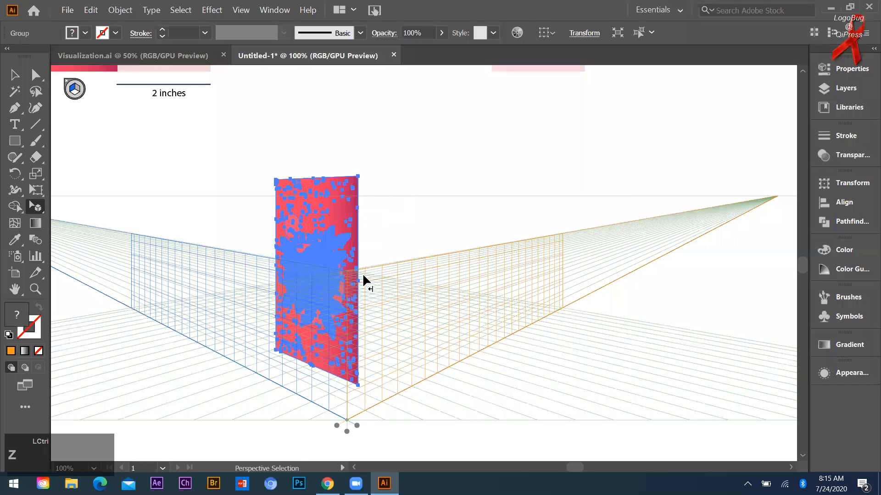
scroll(364, 285, up, 1)
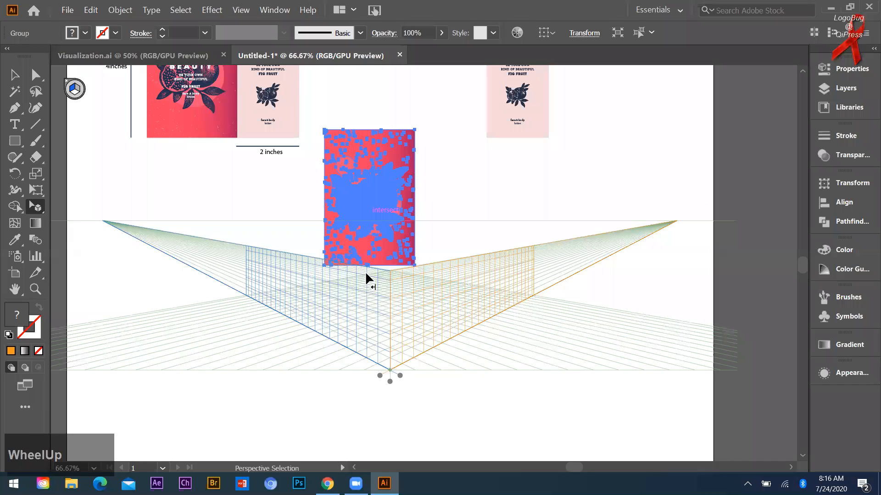
click(369, 263)
key(alt)
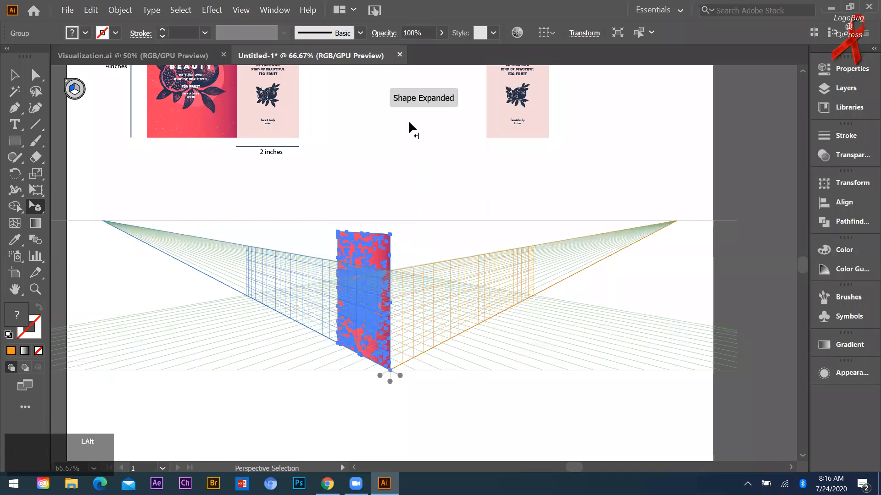
scroll(365, 198, up, 3)
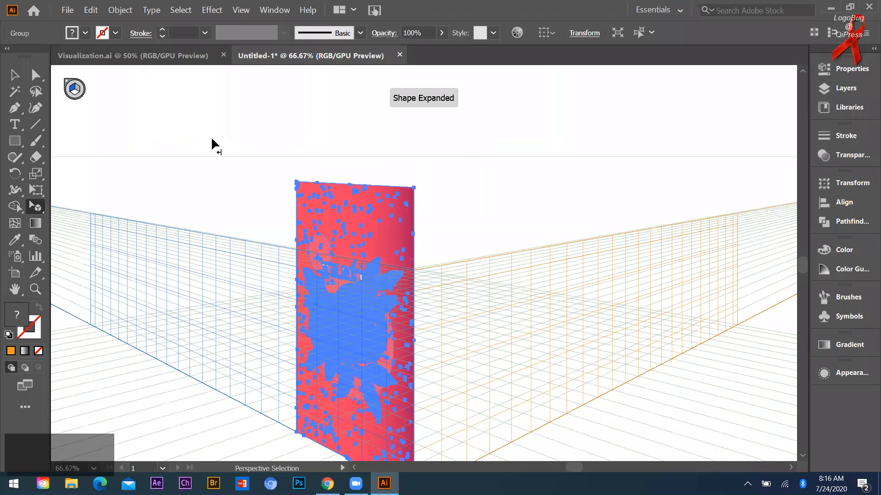
Place the copied side panel on the right perspective plane against the central edge and scale it to the grid's height.
click(74, 90)
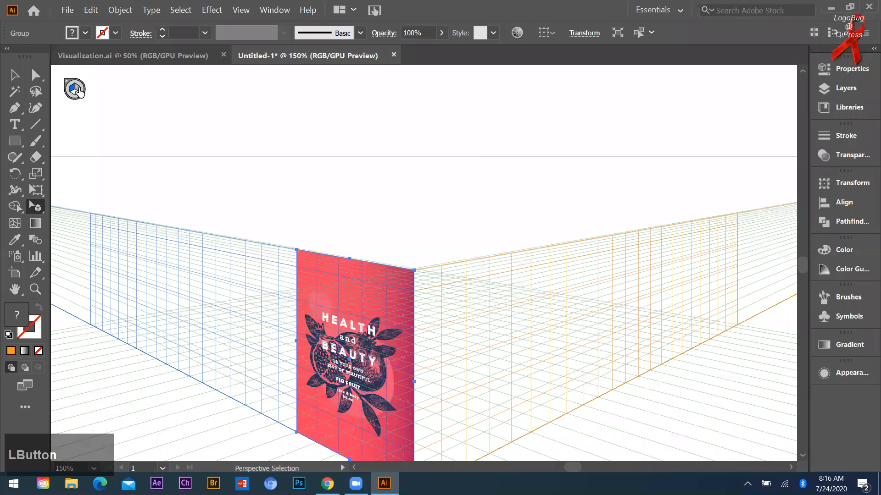
scroll(308, 257, down, 2)
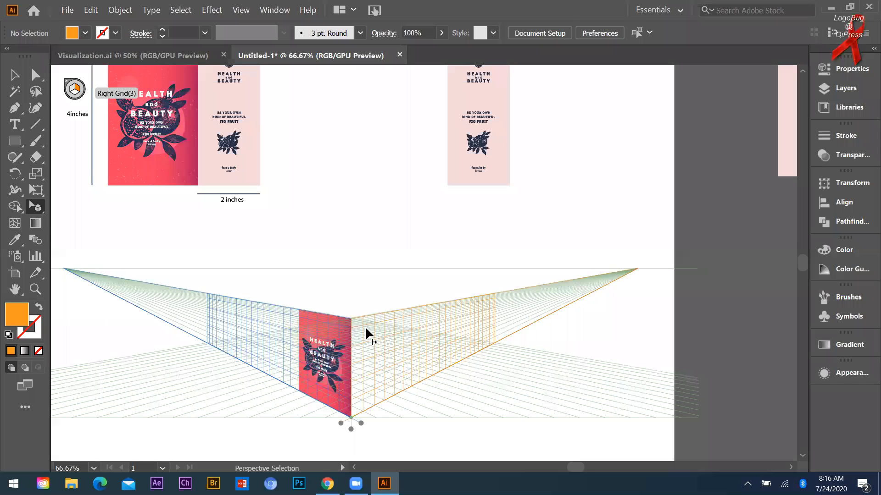
drag(481, 83, 379, 278)
click(387, 279)
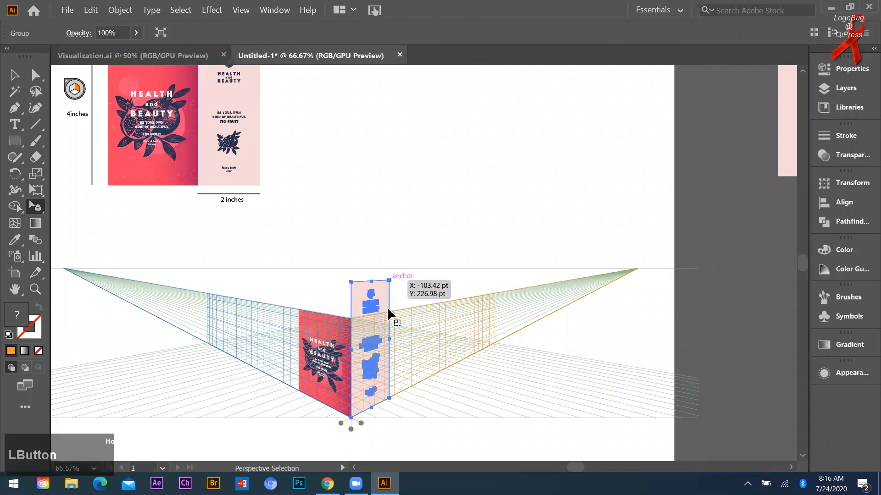
drag(388, 311, 416, 268)
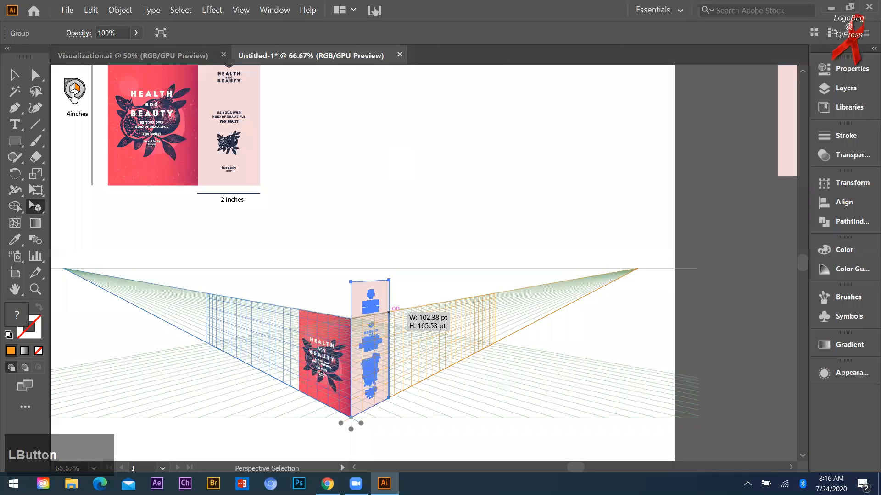
scroll(73, 89, down, 3)
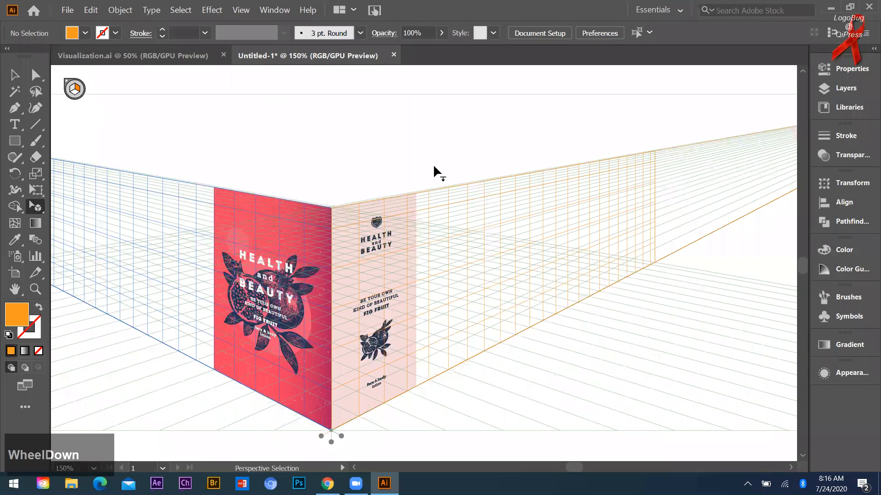
Place the copied top panel on the horizontal perspective plane at the box's upper central corner.
key(2)
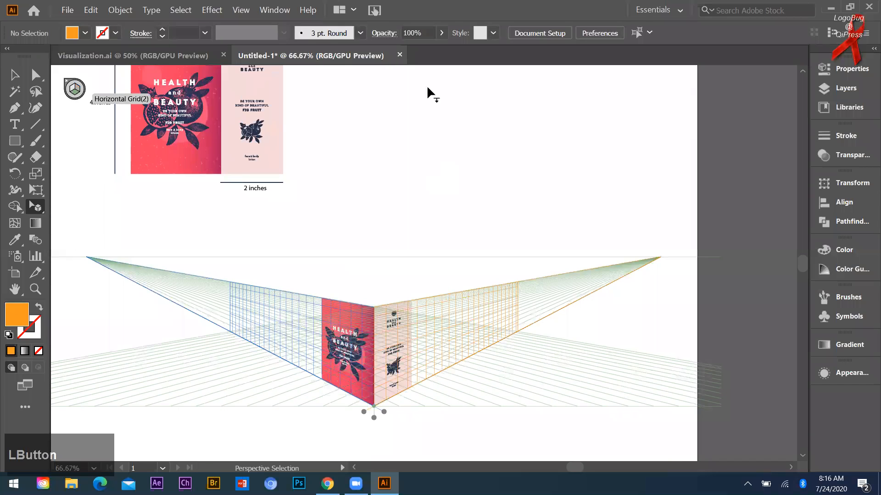
scroll(389, 317, up, 2)
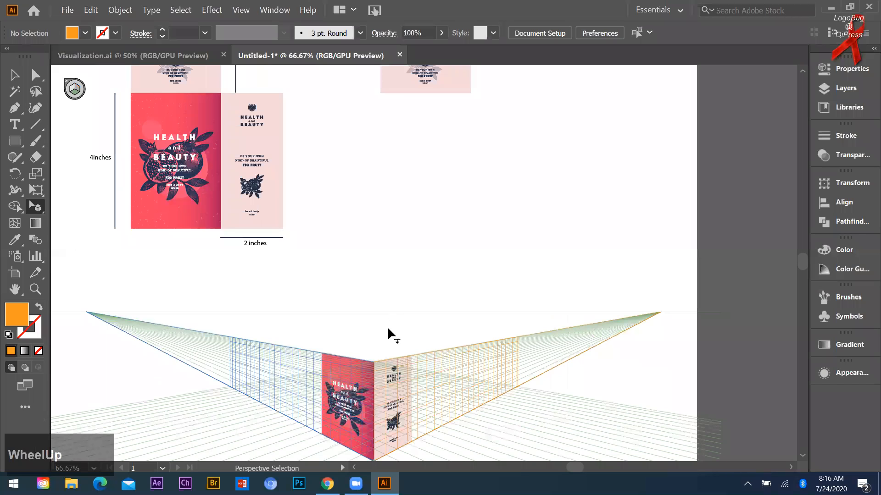
scroll(387, 340, down, 1)
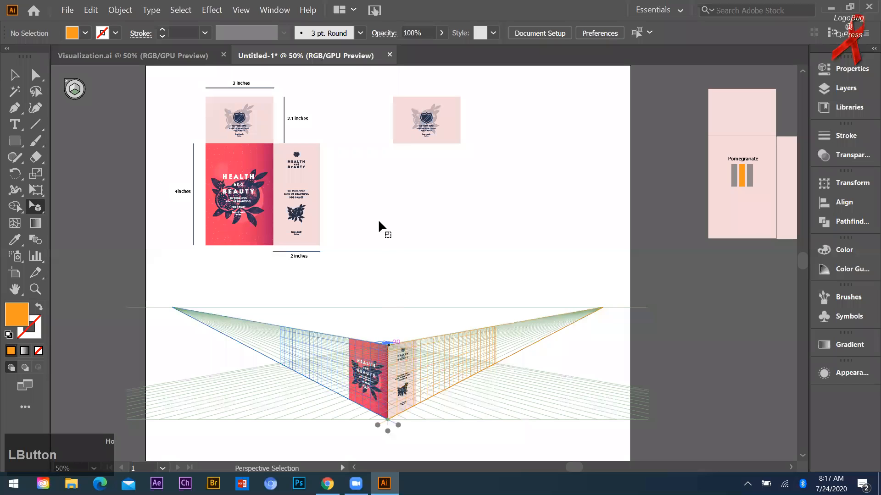
scroll(387, 347, up, 4)
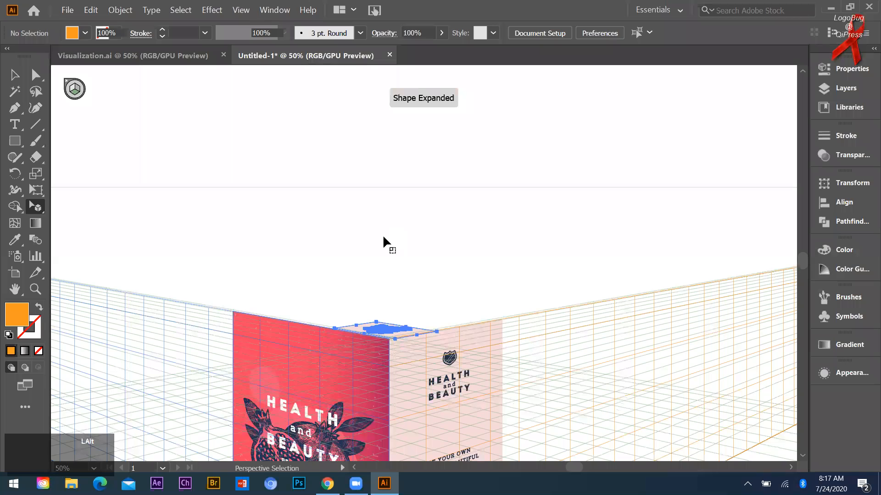
Scale the top panel in perspective and move it to cover the box between the front and side panels' upper edges.
drag(381, 239, 373, 236)
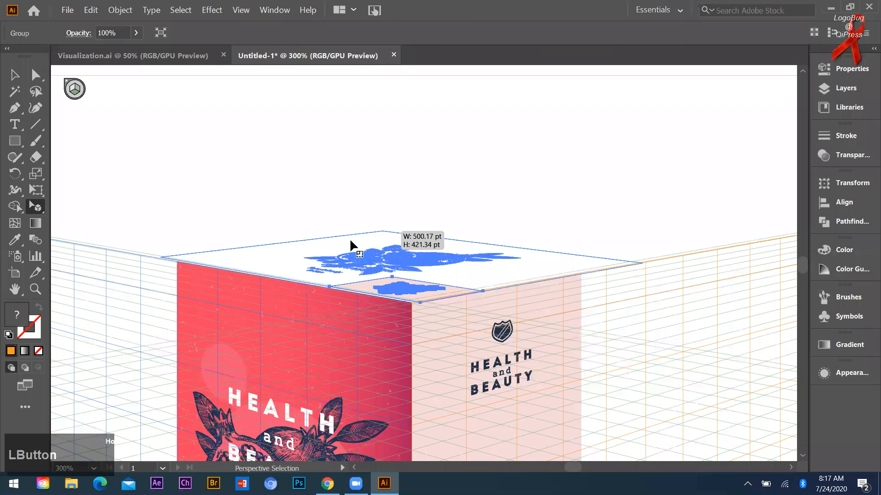
drag(350, 240, 348, 239)
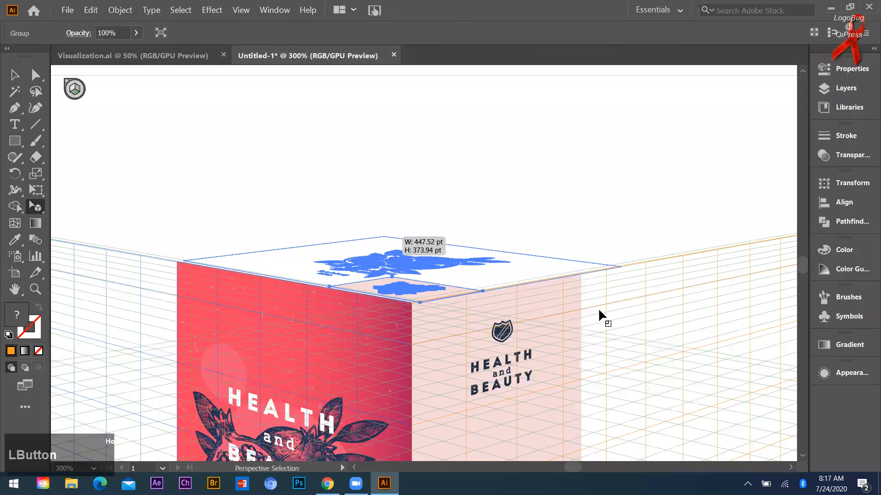
drag(384, 237, 351, 240)
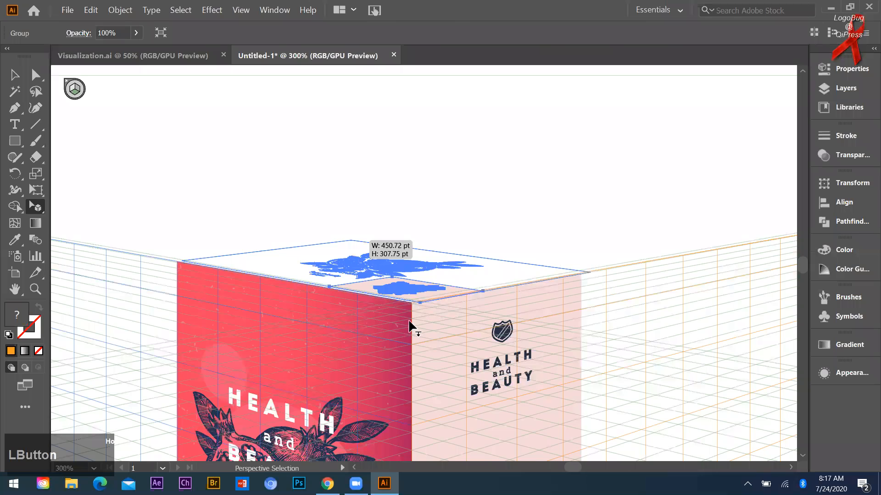
drag(414, 310, 407, 284)
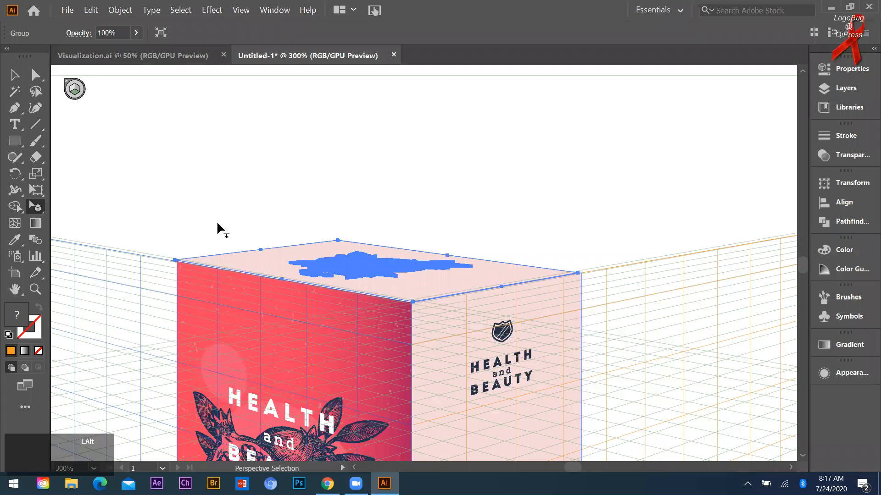
Align the top panel's corner points with the front and side panels' upper corners and hide the perspective grid.
scroll(217, 221, up, 2)
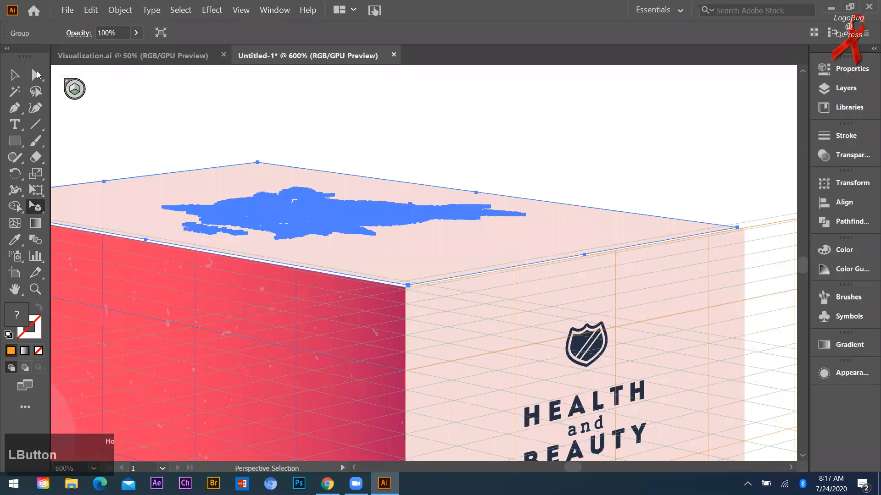
click(678, 237)
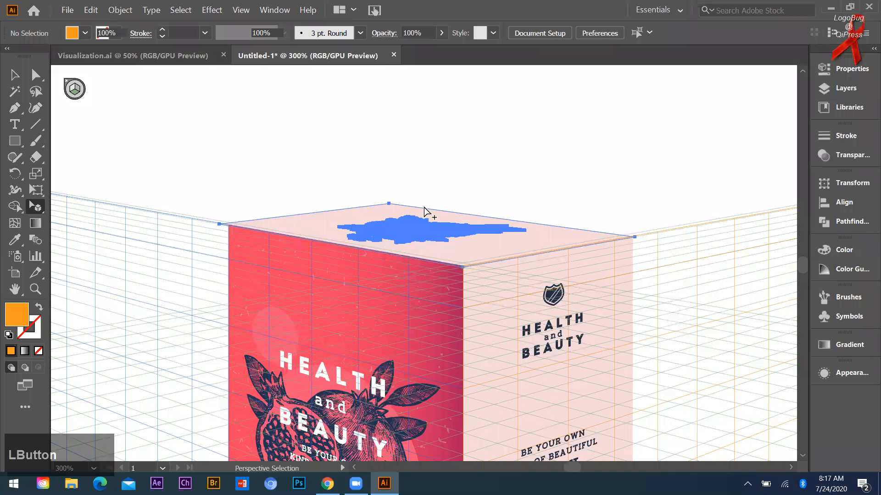
key(ctrl+equal)
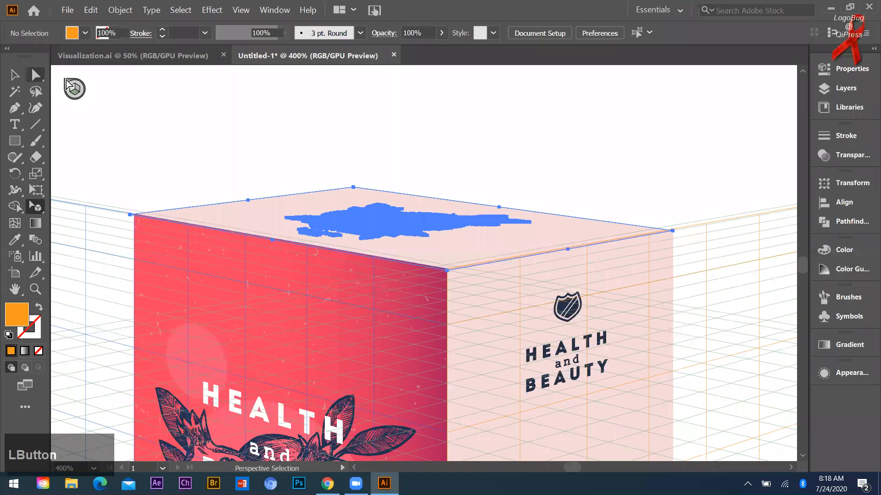
click(32, 75)
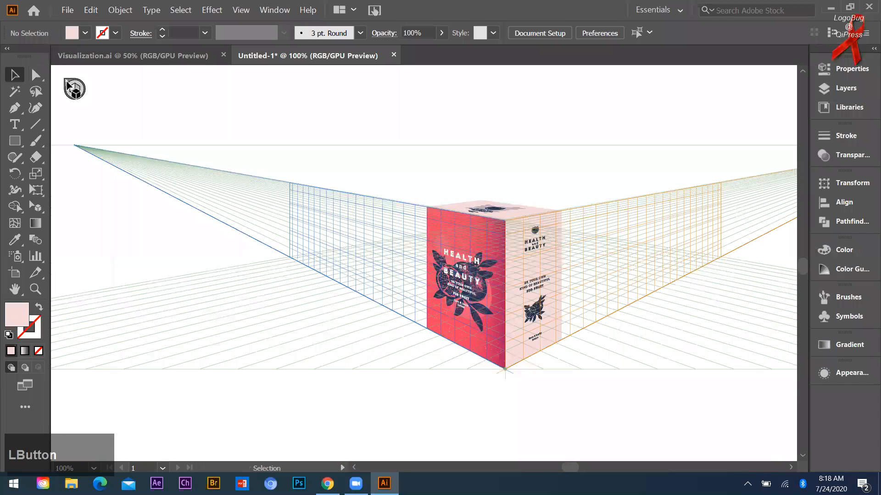
click(69, 85)
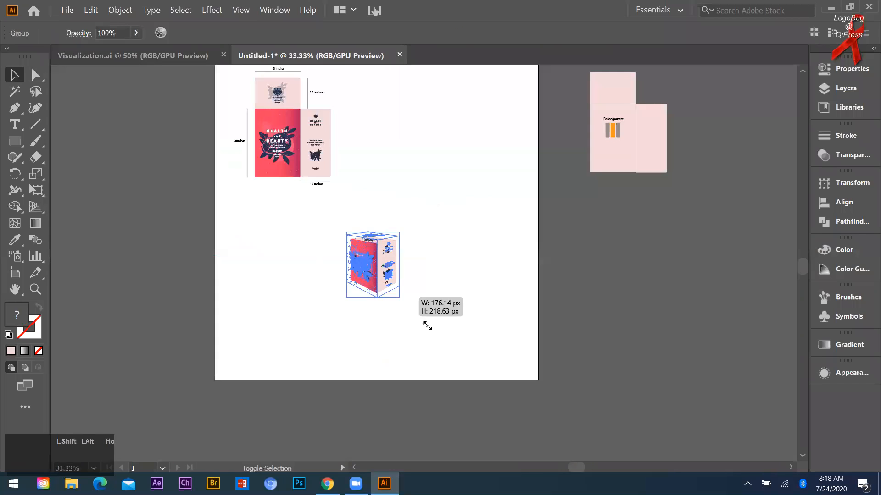
Scale the assembled box group proportionally to about 322 × 399 px, accept expanding the perspective, and move it toward the artboard's right side.
drag(424, 313, 392, 272)
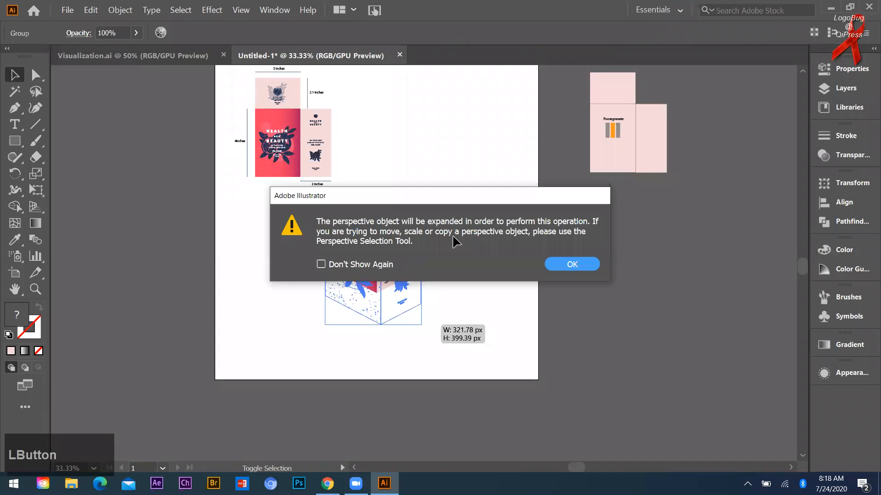
click(571, 265)
drag(374, 269, 452, 258)
click(376, 202)
scroll(463, 288, up, 1)
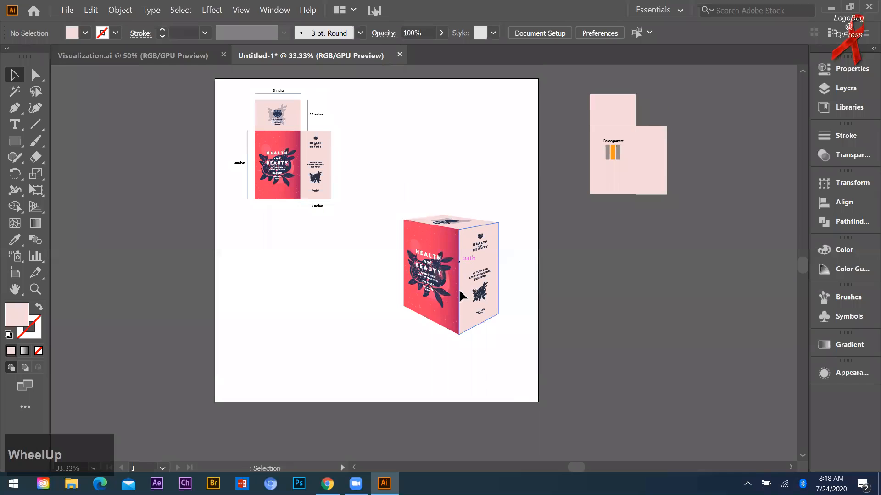
Move the box group into the artboard's lower right area and nudge it slightly upward.
click(460, 291)
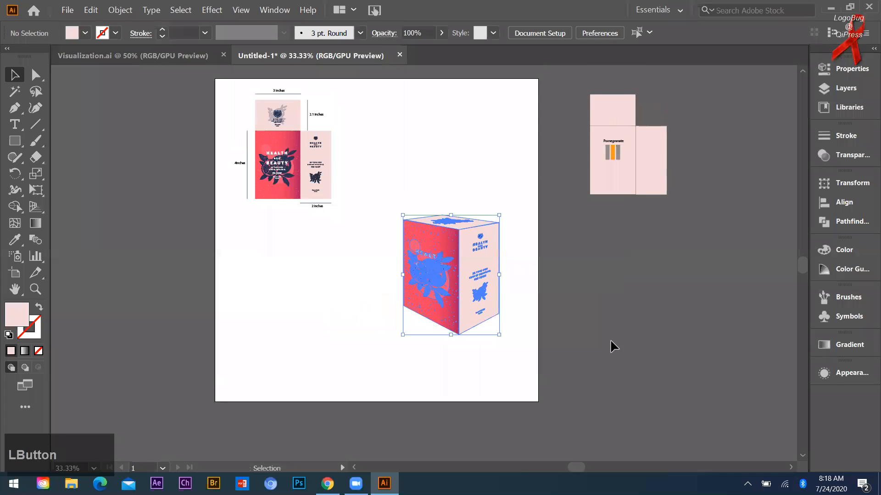
drag(479, 270, 459, 307)
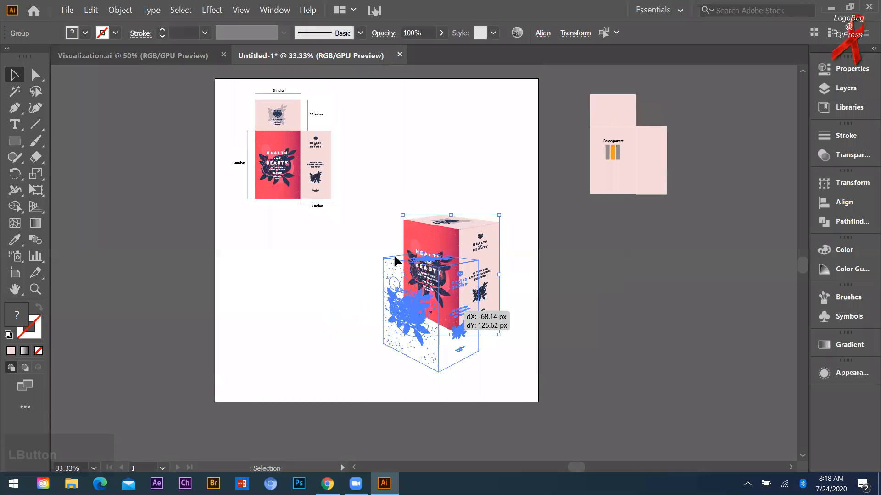
drag(452, 356, 452, 356)
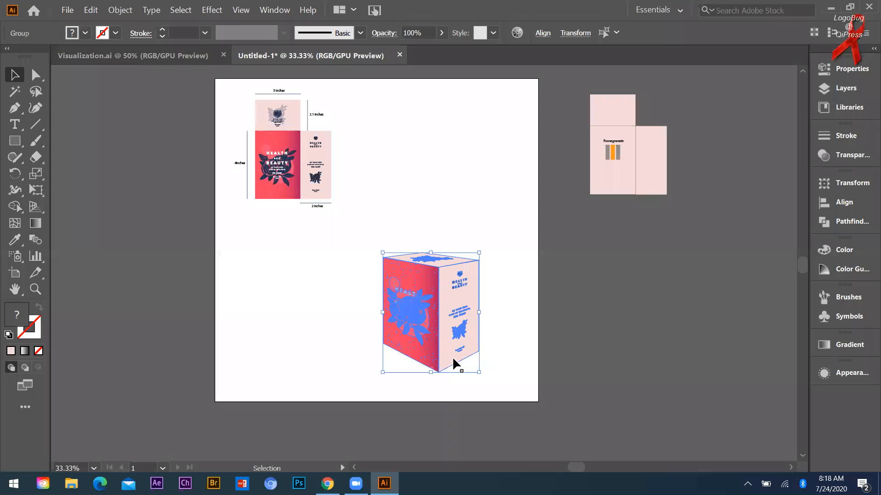
click(607, 312)
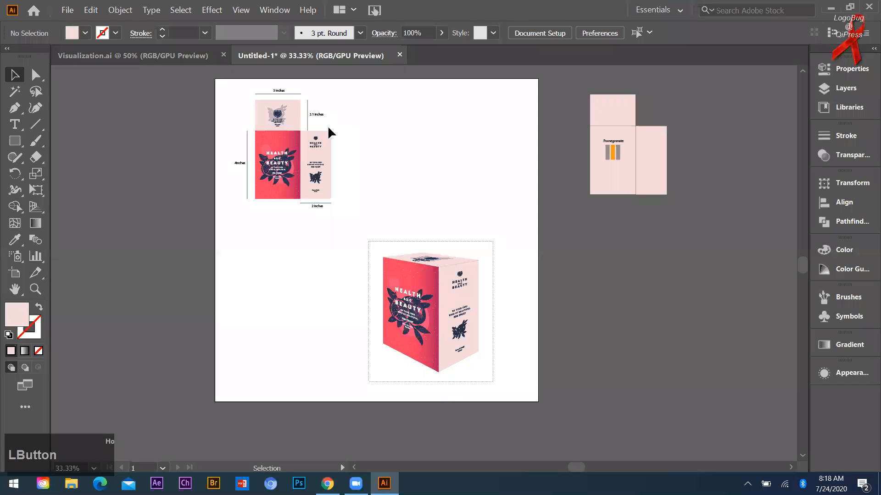
key(Up)
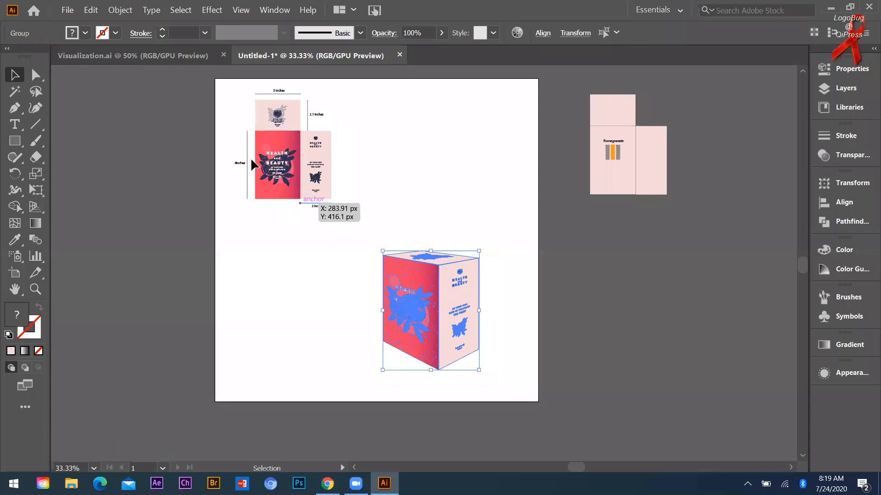
click(465, 422)
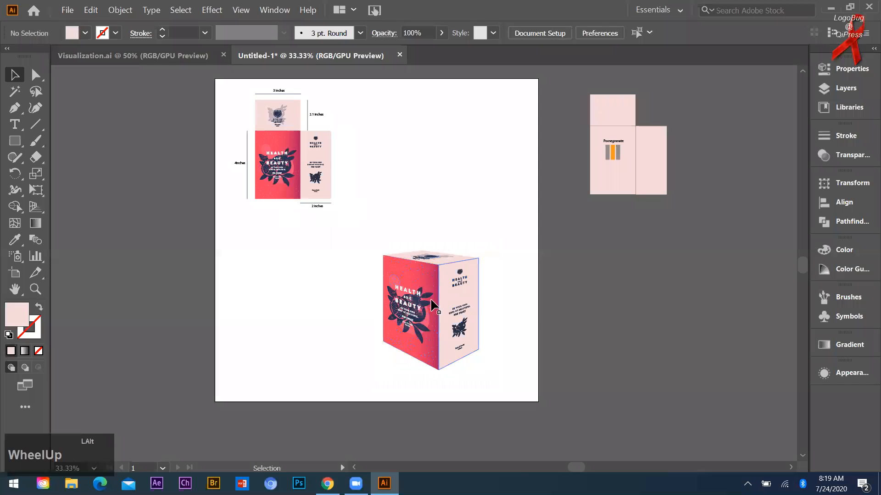
scroll(548, 284, up, 2)
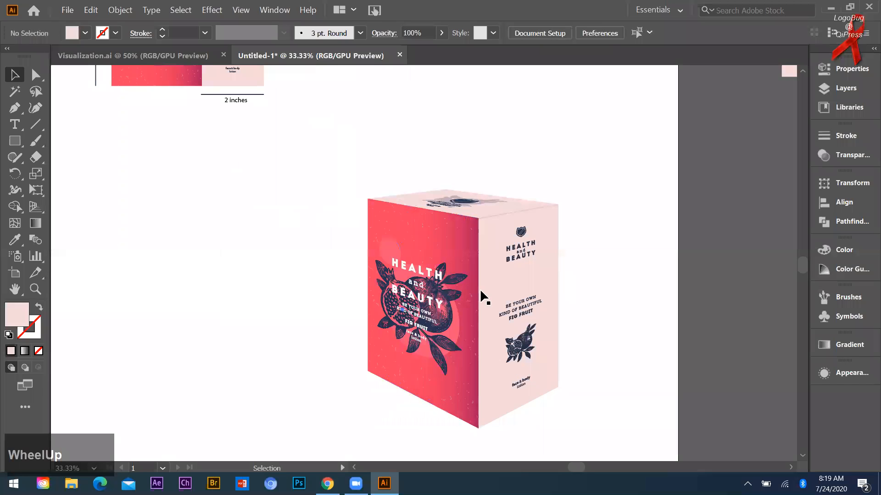
scroll(438, 270, down, 1)
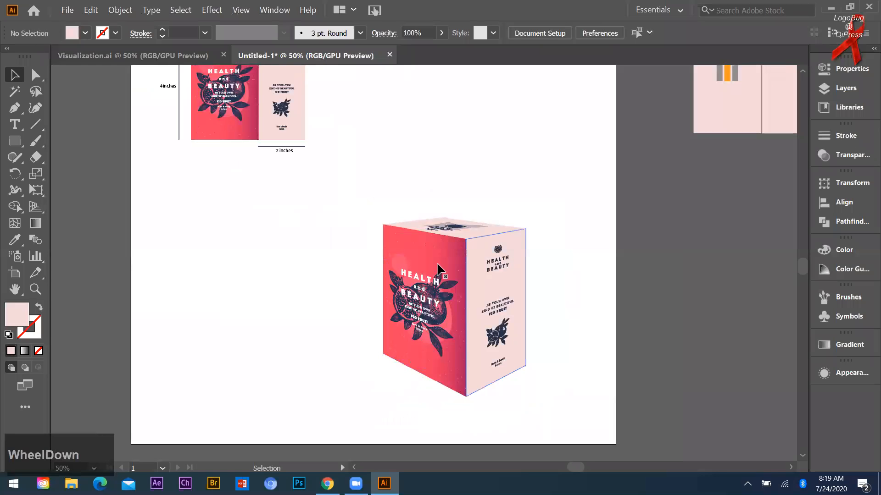
scroll(518, 231, down, 1)
Copy the bulleted ingredients list from Visualization.ai into the untitled document and place it above the box, beside the flat layout.
click(132, 56)
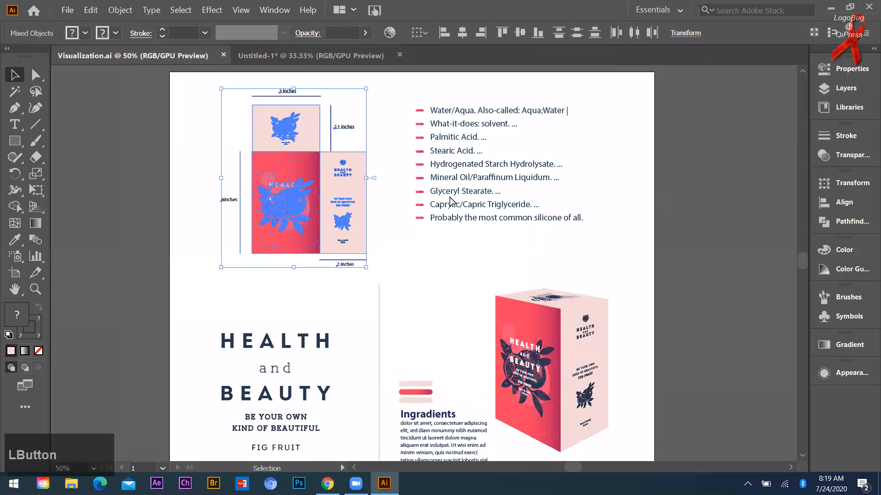
key(ctrl+Tab)
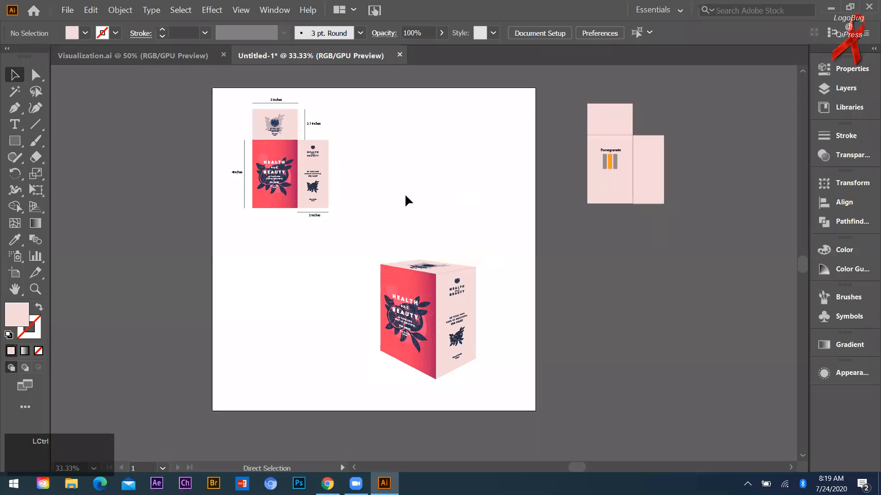
key(ctrl+v)
drag(416, 196, 408, 111)
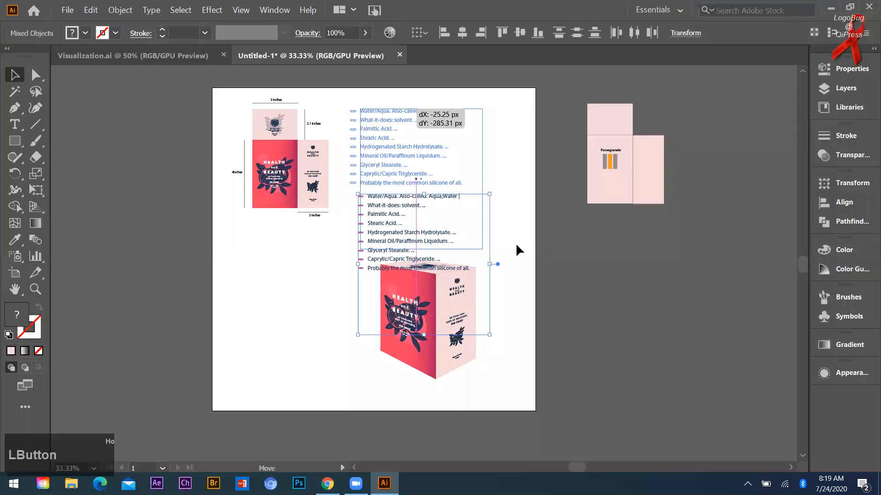
Shorten the ingredients list's text frame and shift the list with its bullets slightly down and right, beside the flat layout.
drag(516, 243, 515, 243)
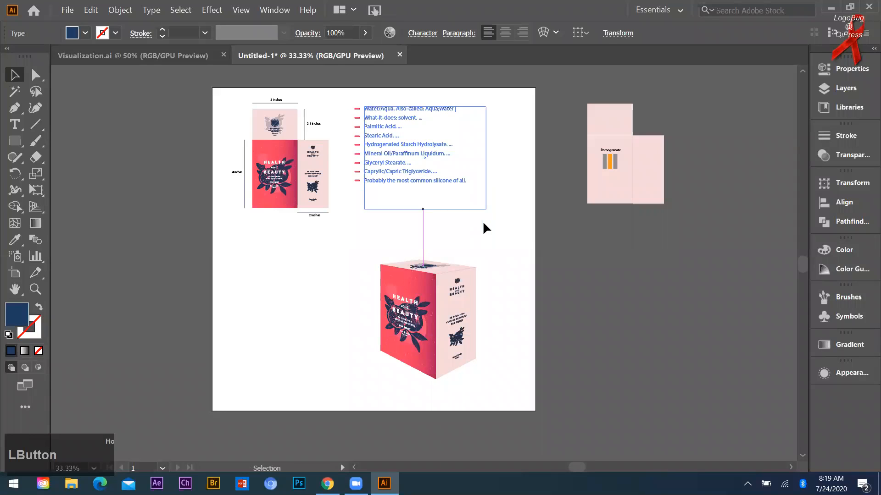
click(410, 166)
drag(348, 98, 420, 185)
drag(400, 150, 412, 172)
click(486, 252)
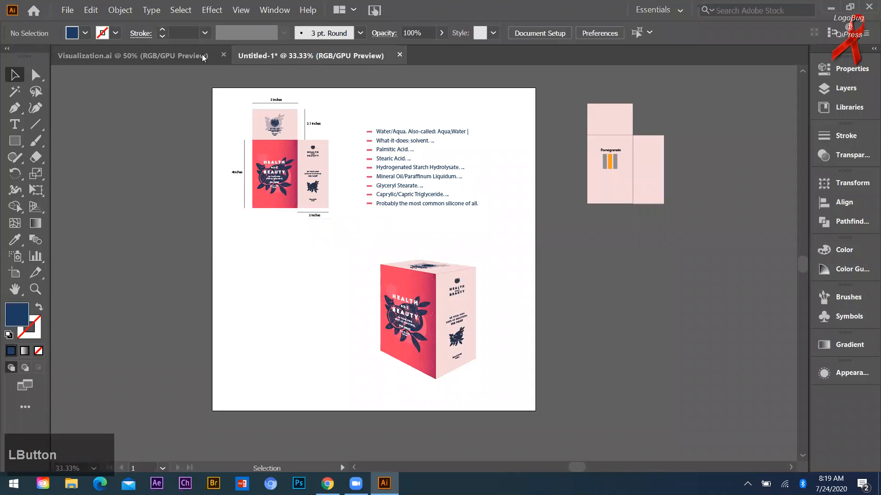
Copy the HEALTH and BEAUTY text, stripes, divider line and Ingredients block from Visualization.ai into the untitled document's lower half.
click(177, 54)
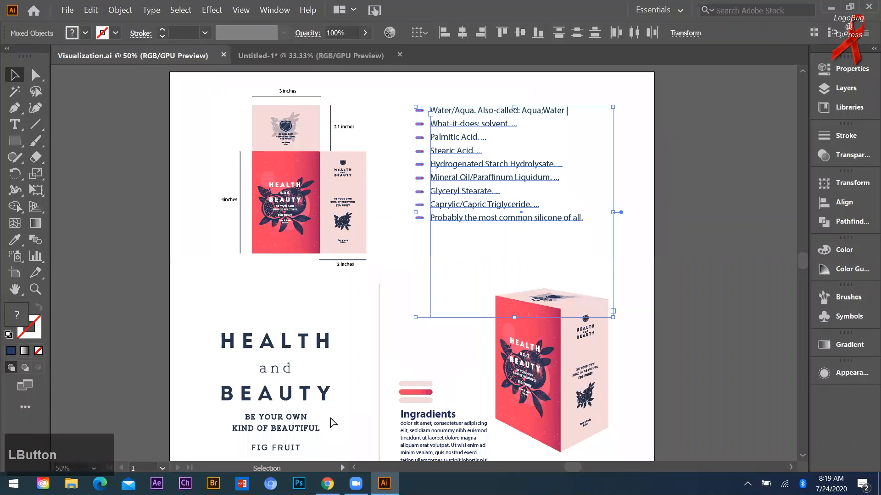
scroll(411, 276, down, 3)
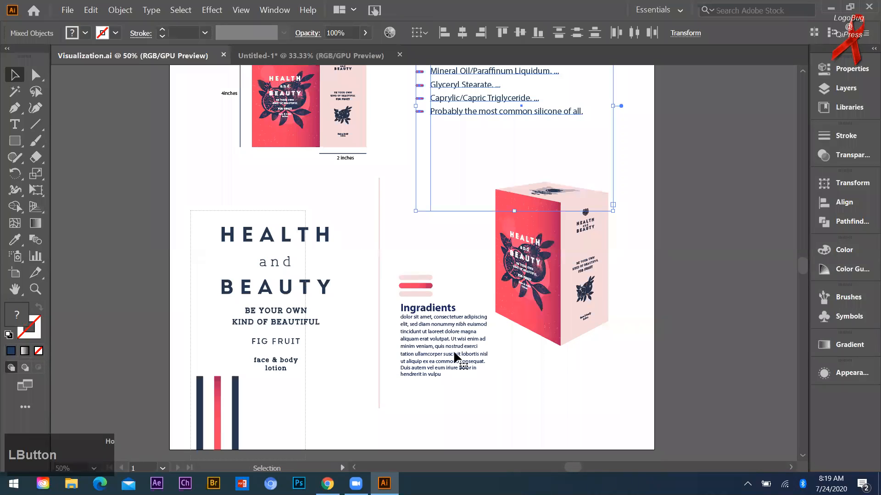
drag(190, 211, 440, 460)
key(ctrl+c)
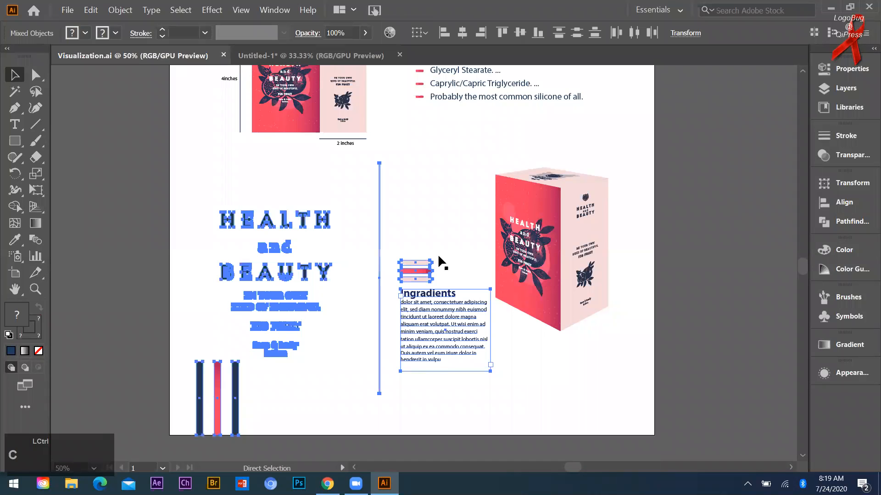
click(394, 208)
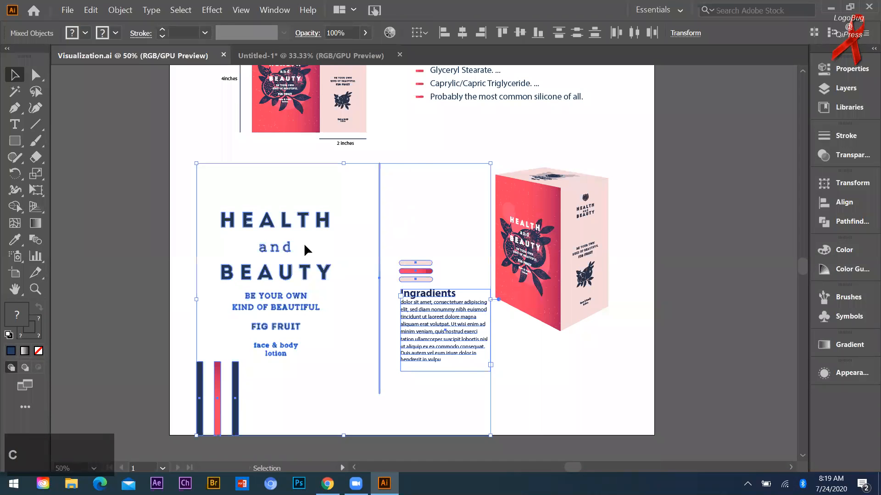
key(ctrl+Tab)
key(ctrl+v)
drag(510, 266, 410, 323)
click(412, 251)
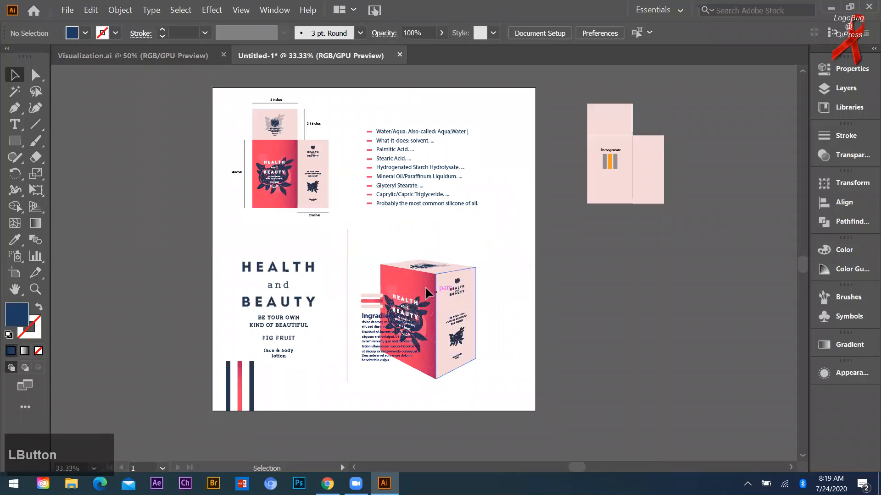
Move the box to the right and the Ingredients block slightly left so they no longer overlap.
click(457, 269)
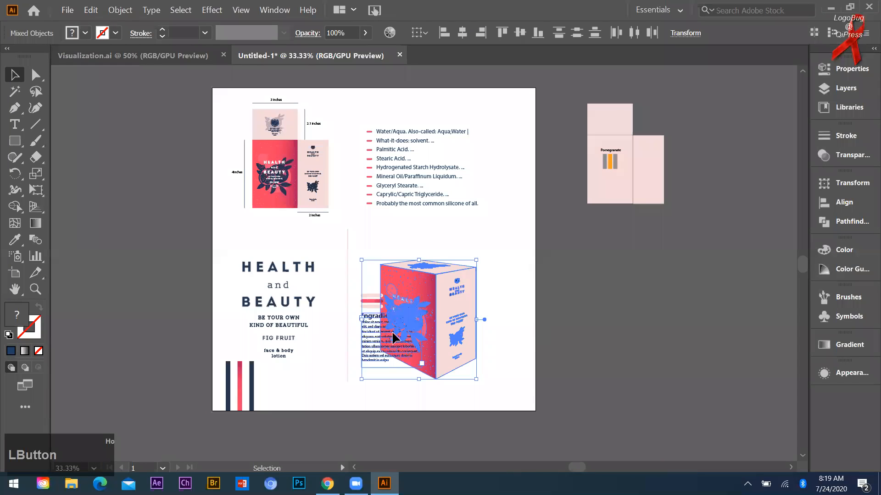
drag(366, 324, 397, 323)
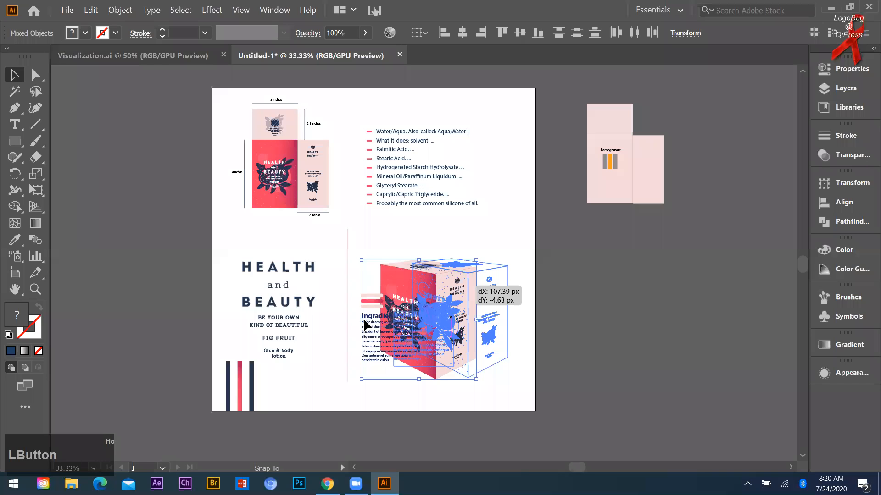
drag(366, 324, 367, 324)
click(478, 387)
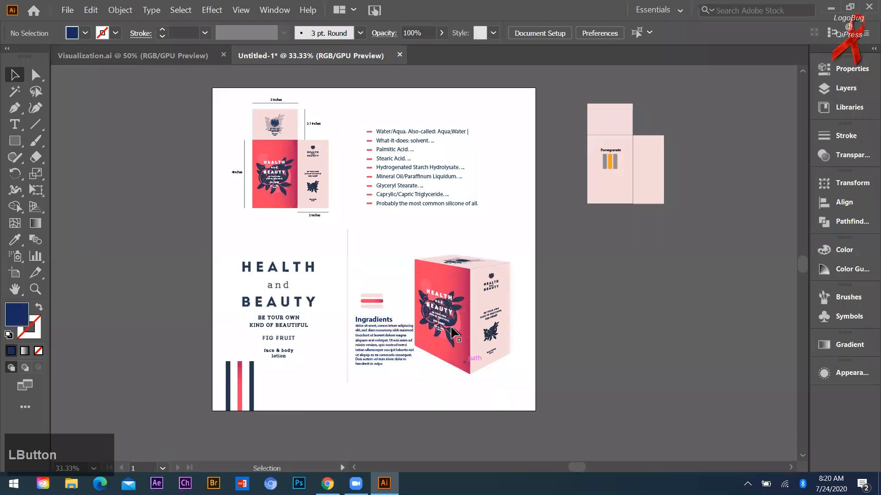
Nudge the flat box layout and its dimension labels down to line up with the ingredients list, and undo the list's accidental shift.
scroll(266, 122, down, 1)
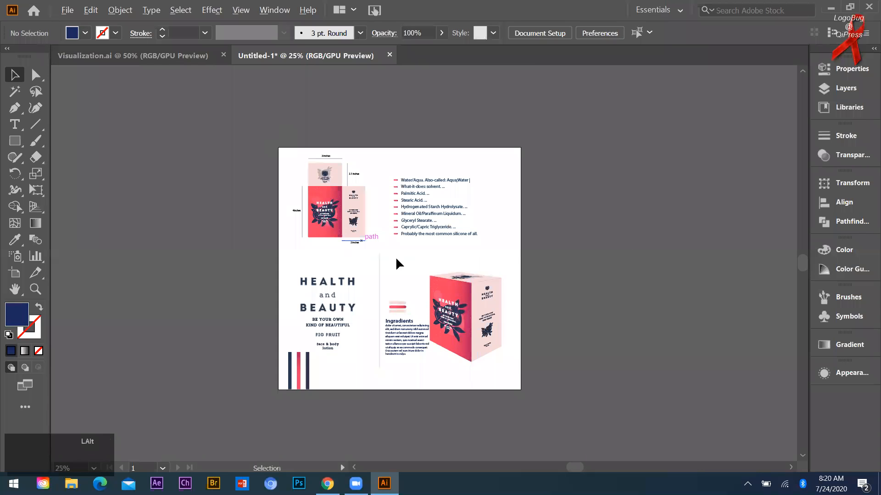
scroll(405, 301, up, 1)
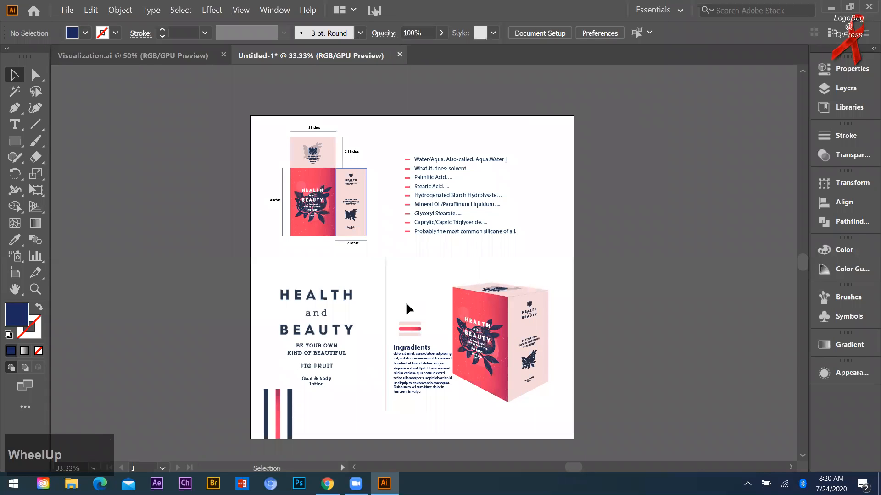
scroll(314, 152, up, 1)
drag(238, 108, 406, 299)
key(Down)
key(Down)
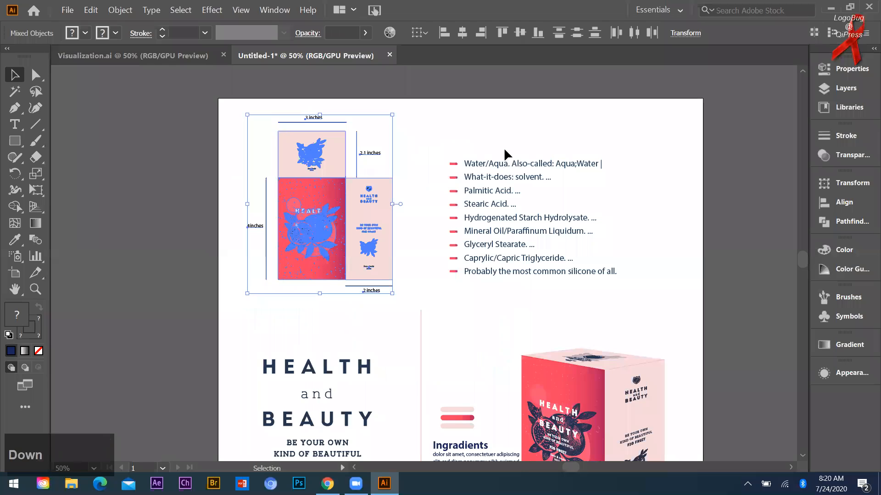
key(Down)
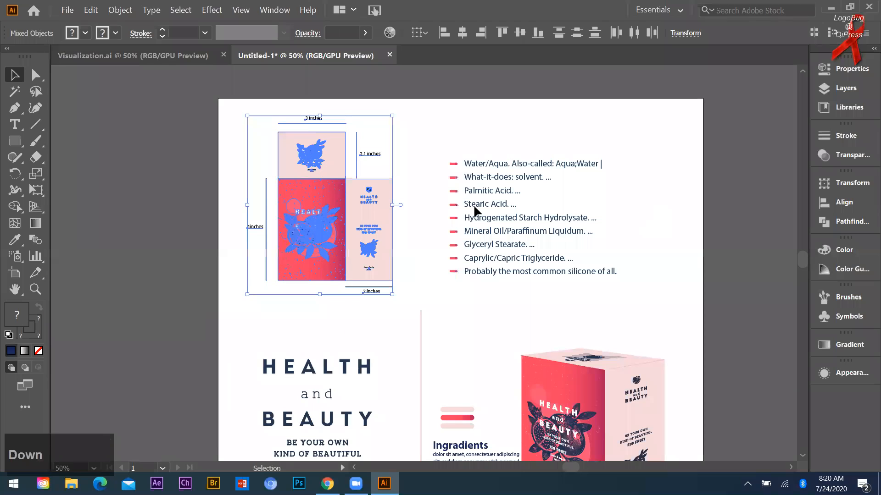
key(shift+Down)
click(712, 442)
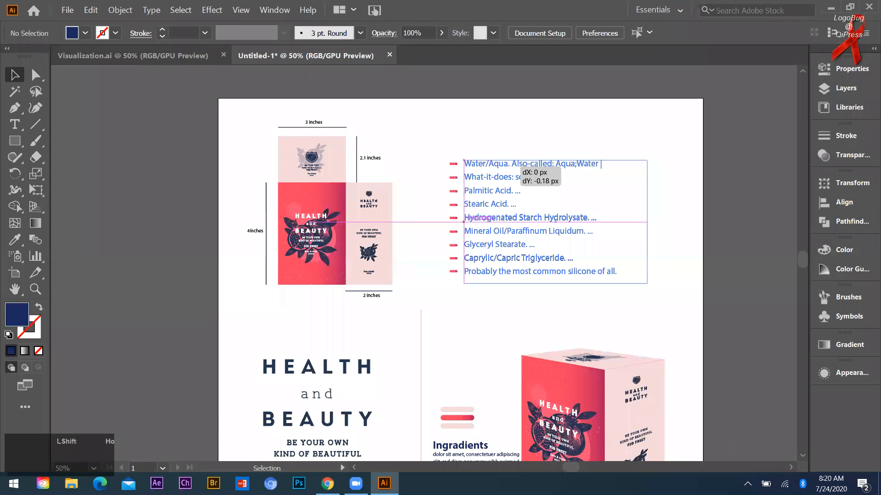
key(ctrl+z)
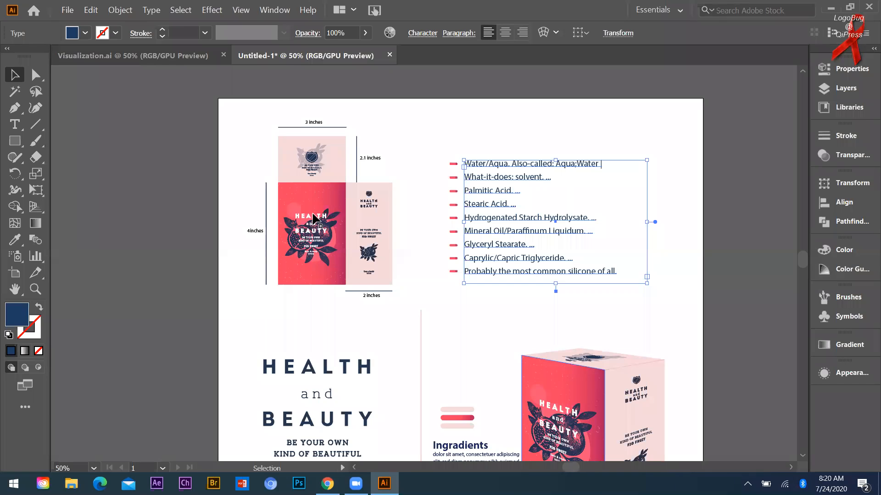
Examine the flat layout's front and side panel artwork up close.
scroll(312, 215, down, 1)
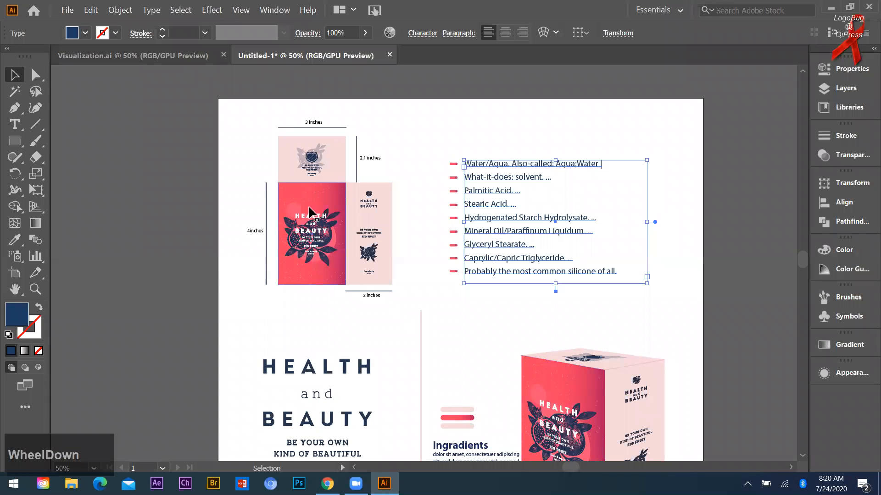
scroll(294, 266, up, 1)
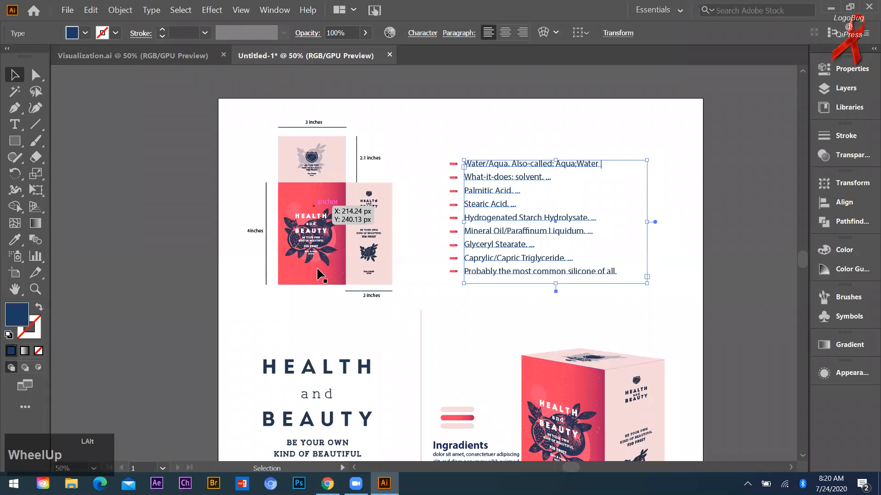
key(alt)
scroll(300, 275, up, 1)
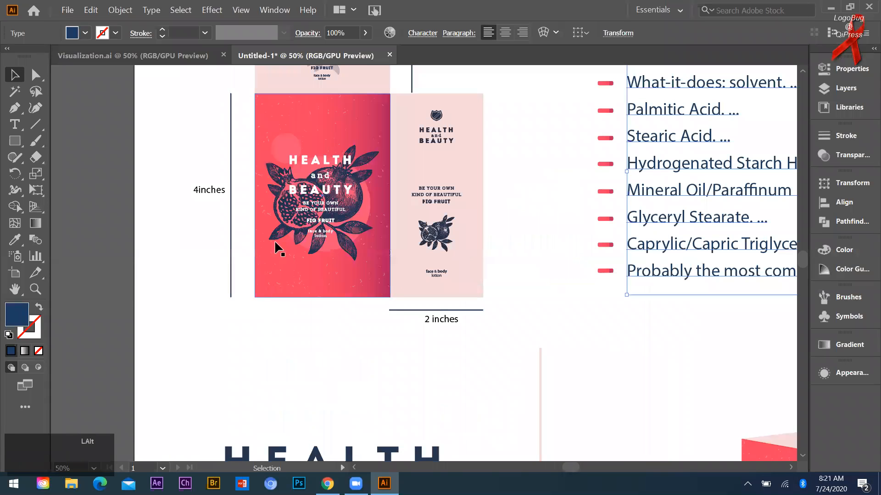
scroll(292, 184, up, 2)
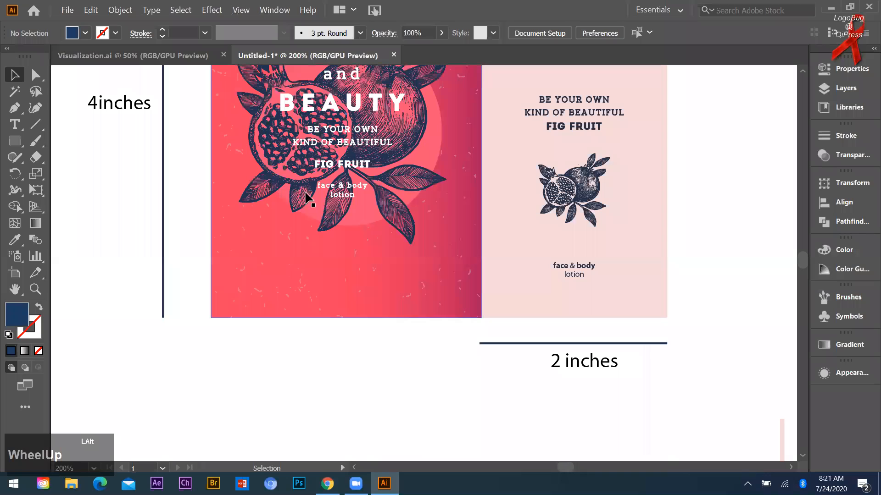
scroll(308, 198, down, 1)
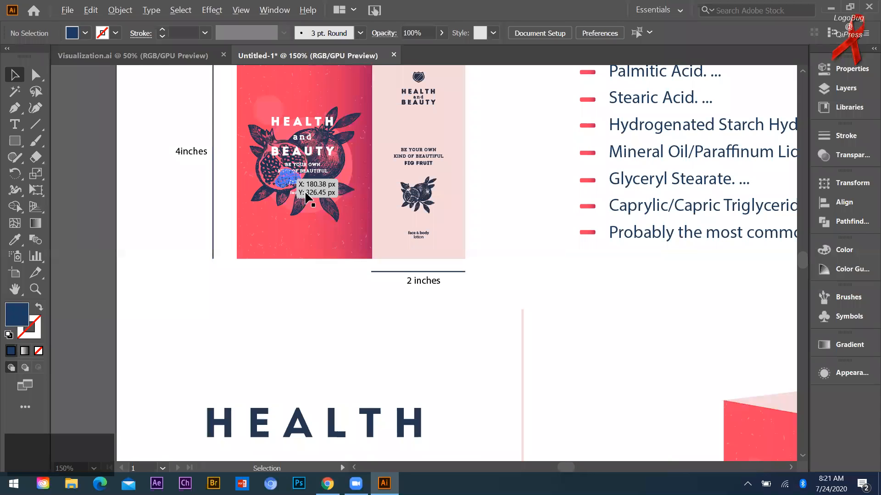
scroll(308, 198, down, 2)
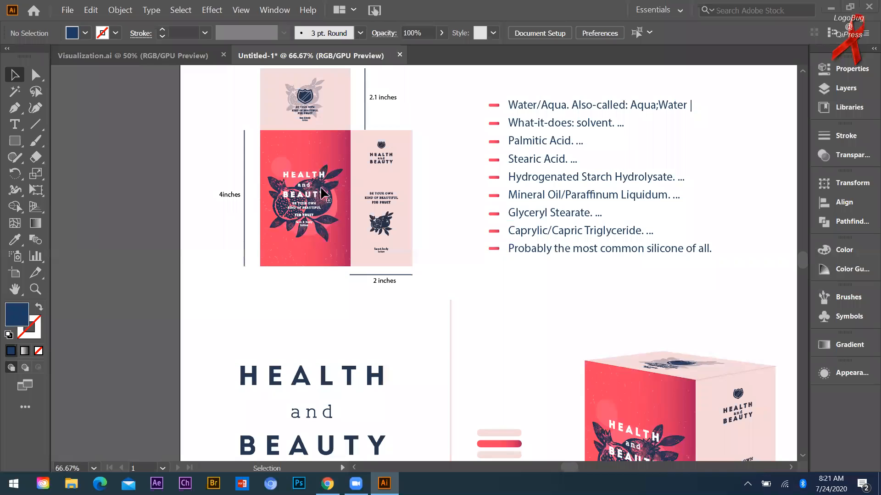
Inspect the pomegranate artwork on the box panels and the bulleted ingredients list at close range.
scroll(319, 226, up, 2)
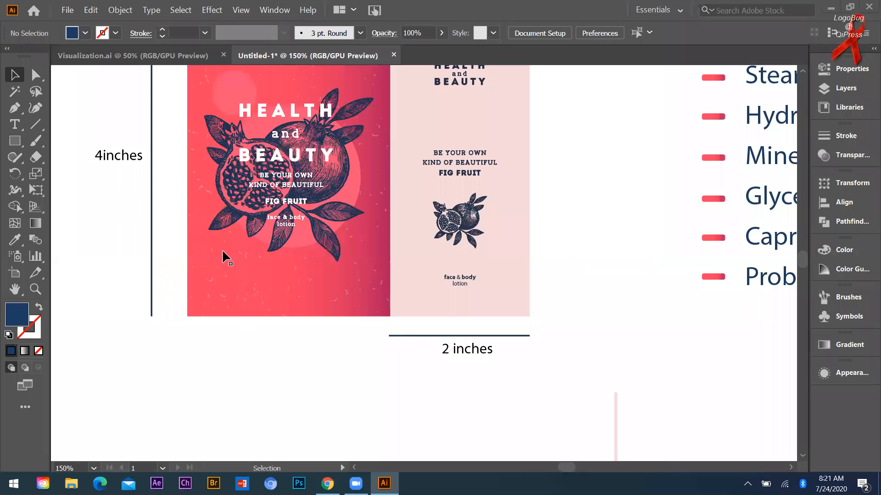
scroll(359, 295, up, 4)
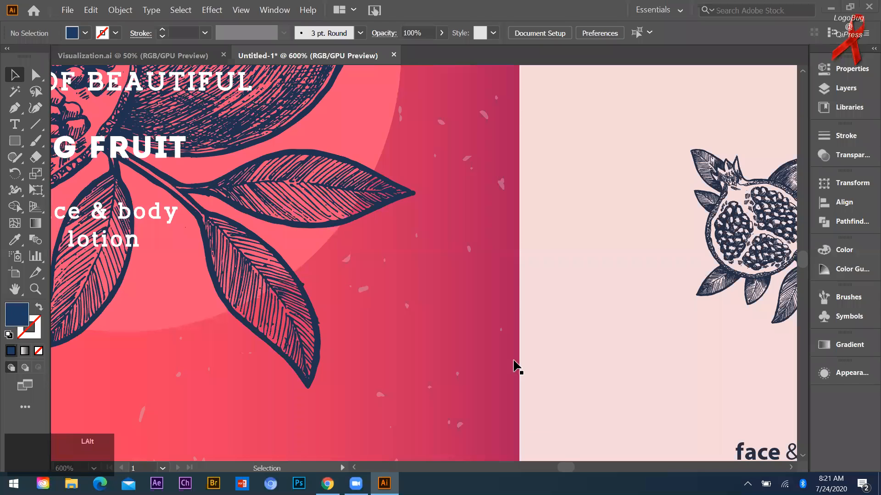
scroll(517, 367, down, 3)
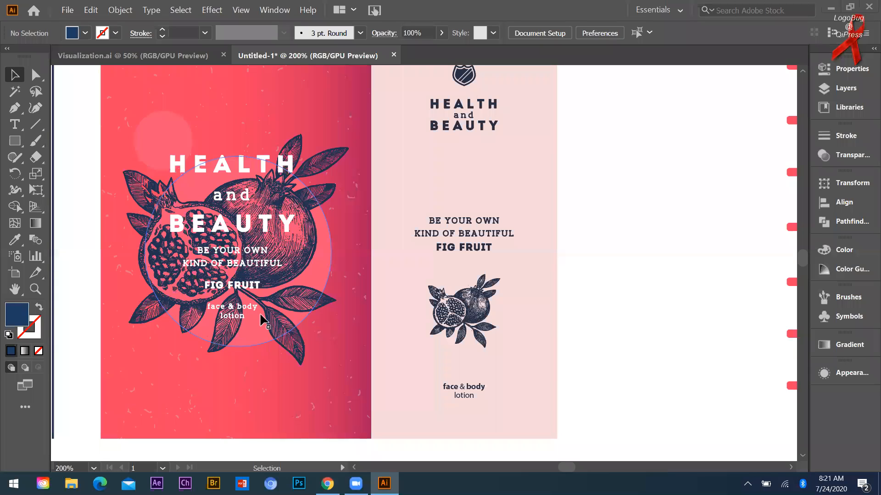
scroll(261, 314, up, 1)
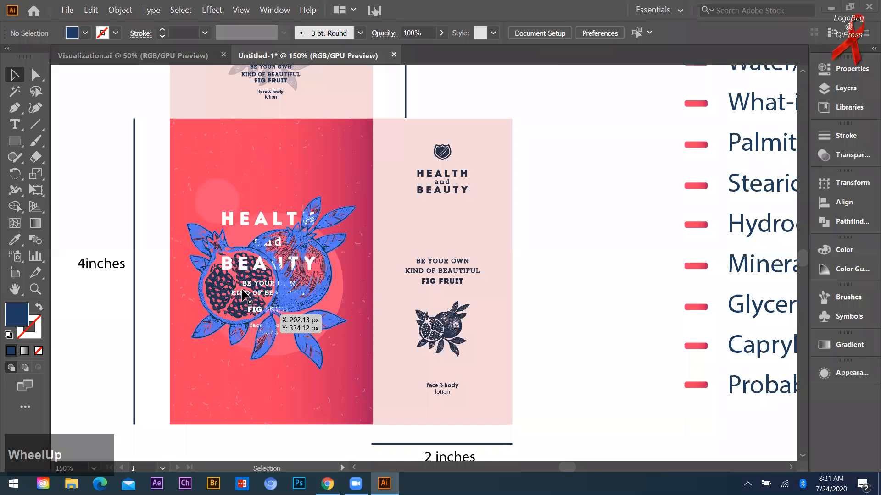
key(alt)
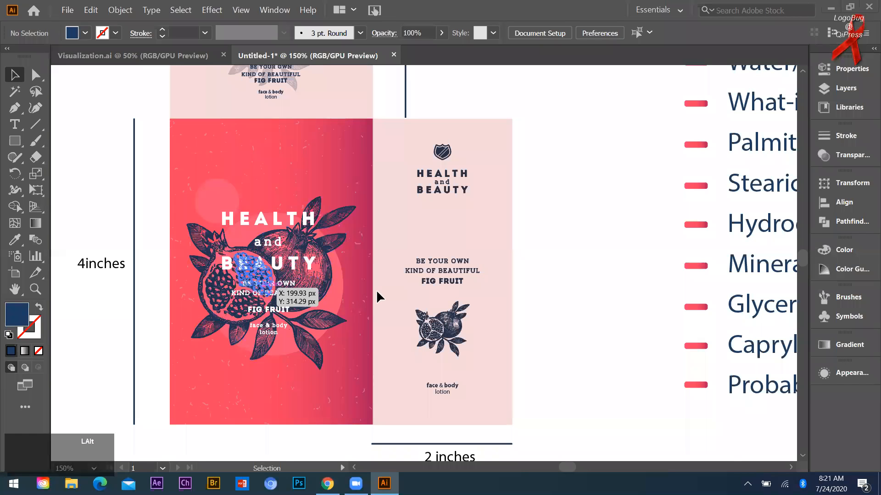
scroll(376, 291, up, 2)
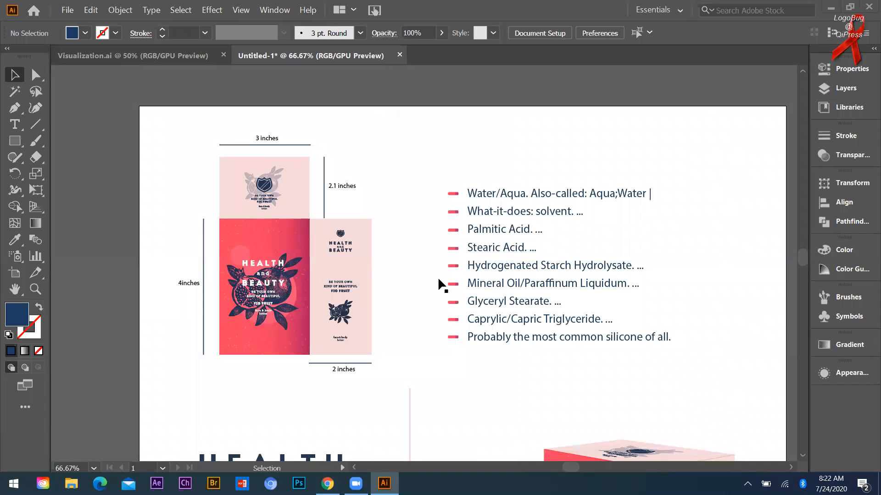
scroll(392, 183, down, 1)
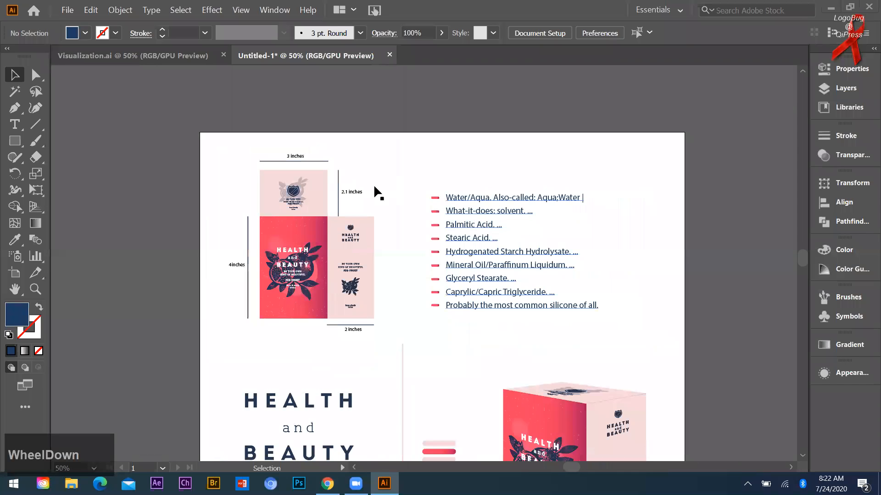
scroll(443, 221, up, 1)
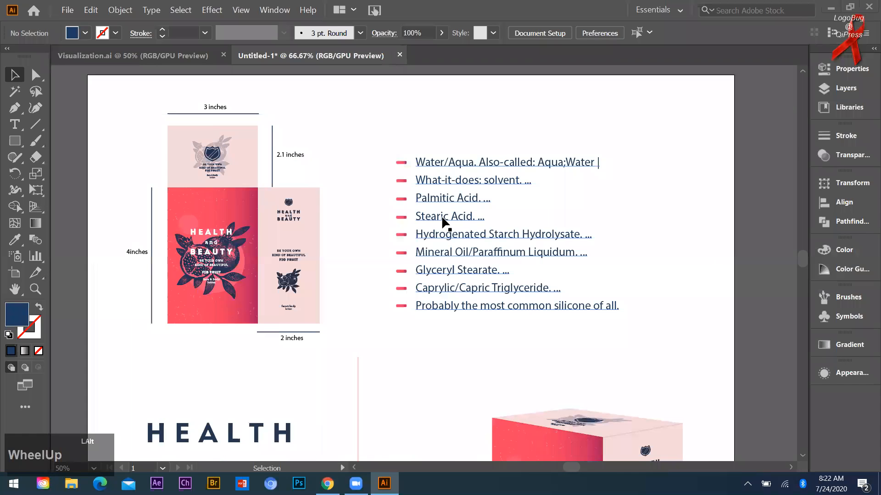
scroll(682, 394, up, 1)
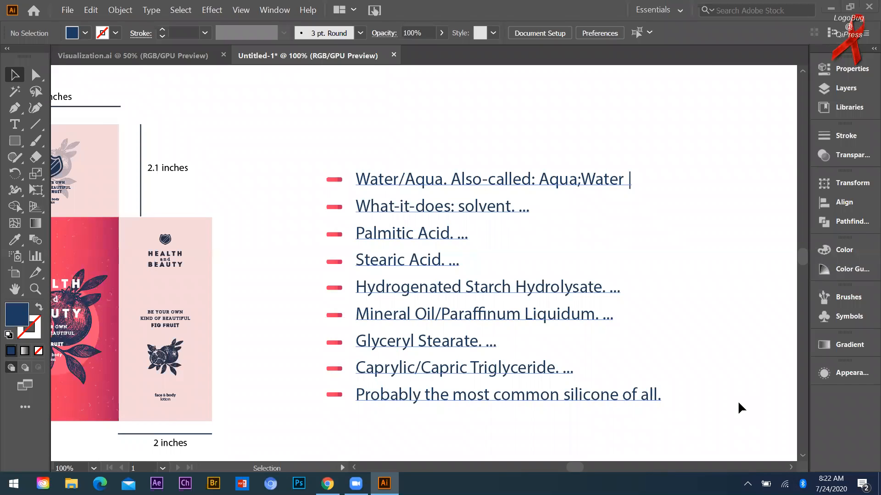
click(543, 276)
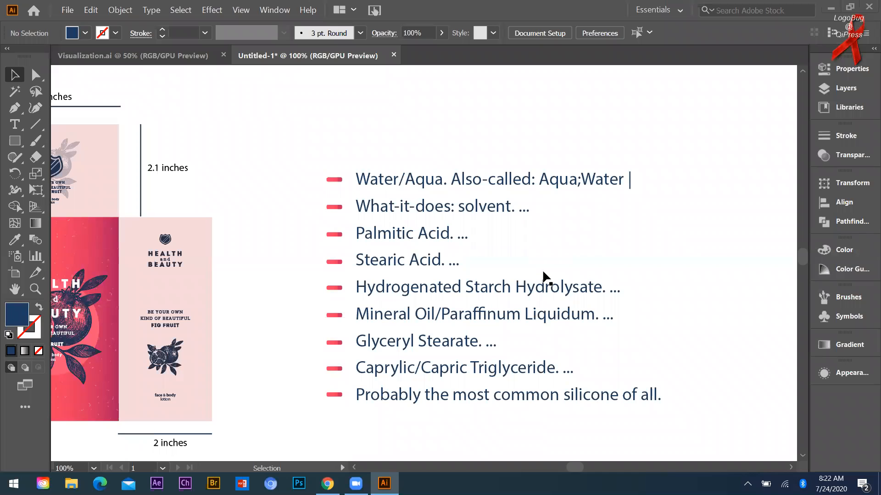
click(449, 329)
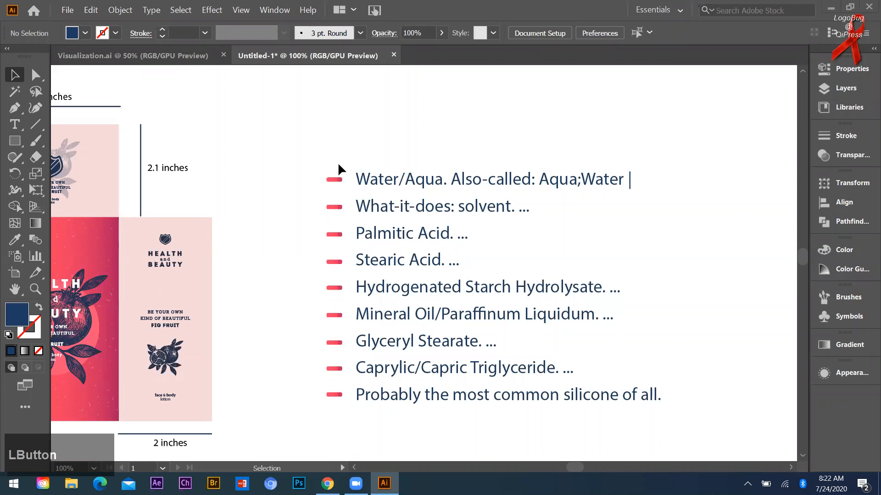
scroll(462, 202, down, 2)
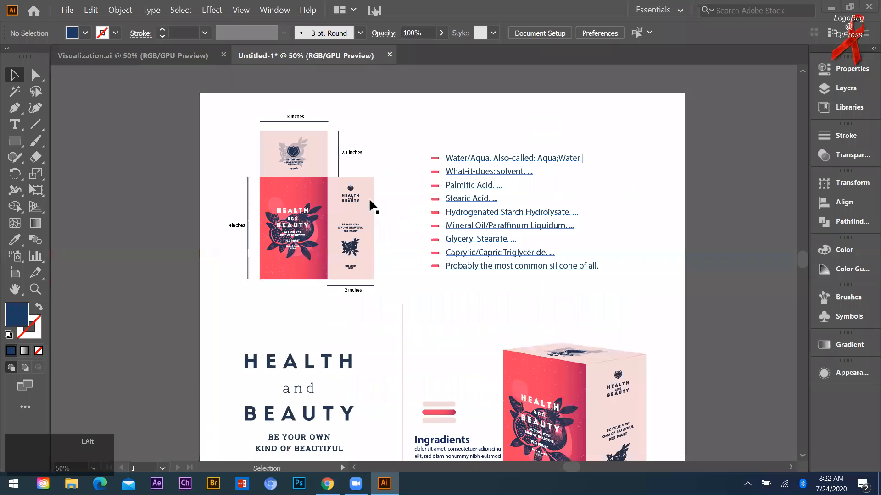
scroll(338, 205, down, 1)
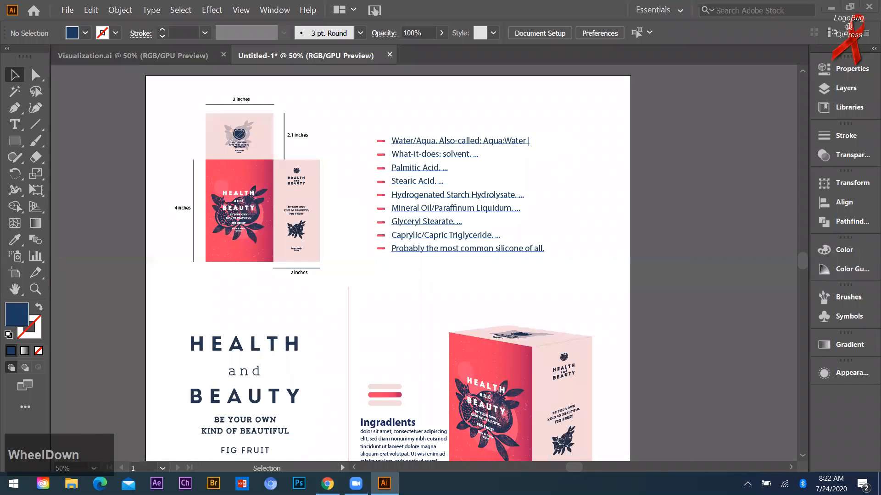
scroll(727, 187, up, 1)
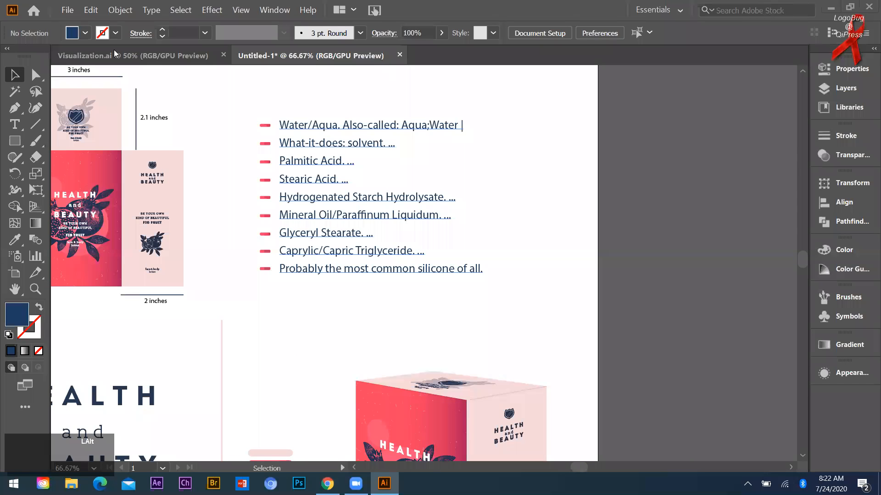
Switch to Chrome, open a new tab and search Google for "cream ingredients".
click(327, 484)
click(765, 10)
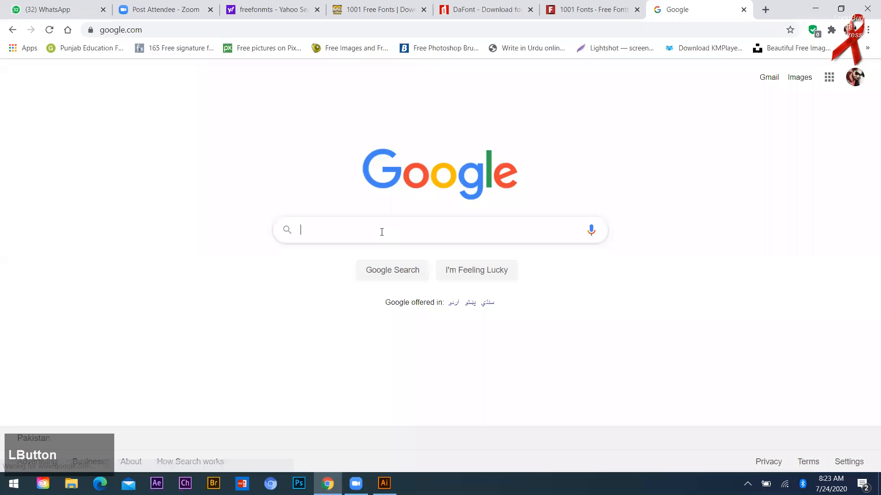
text(Crea)
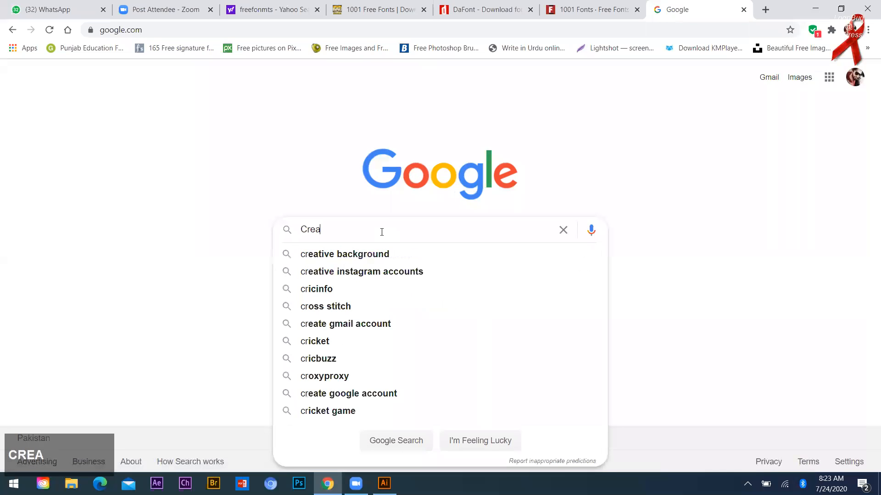
text(m ingr)
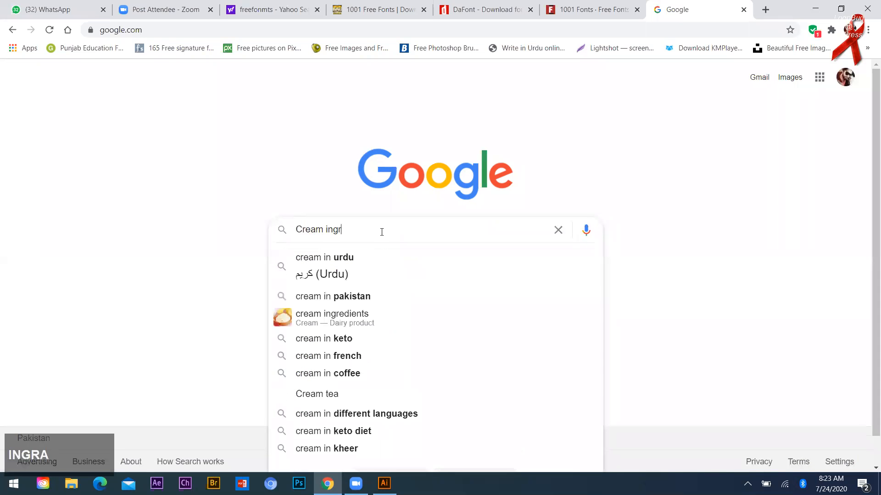
text(a)
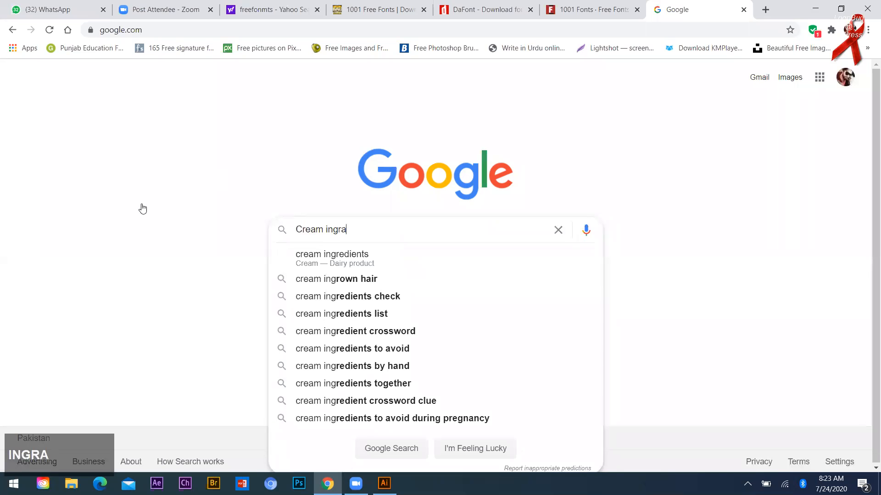
click(321, 257)
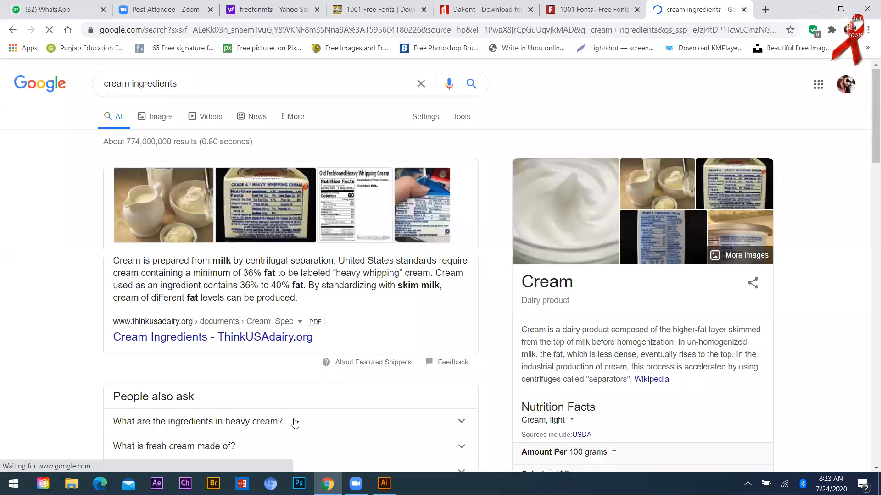
Copy the featured paragraph beginning "Cream is prepared from milk" and paste it as a text line beside the artboard in Illustrator.
scroll(379, 293, up, 2)
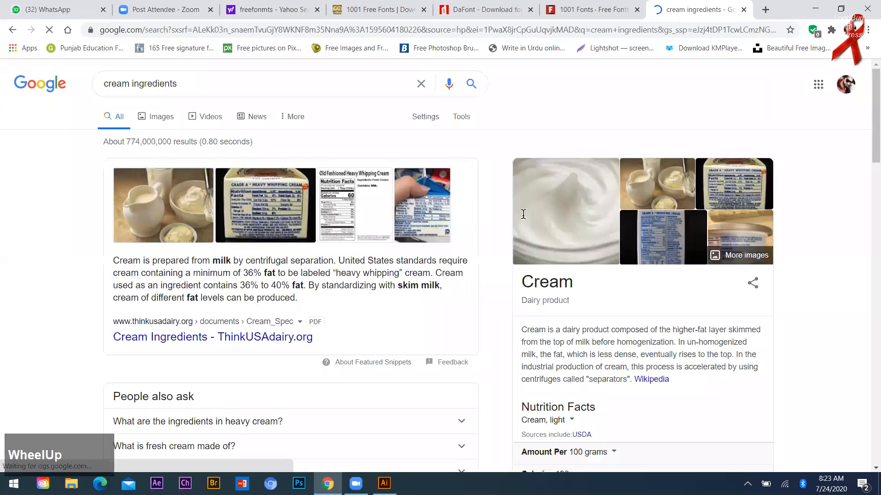
triple_click(375, 247)
key(ctrl+c)
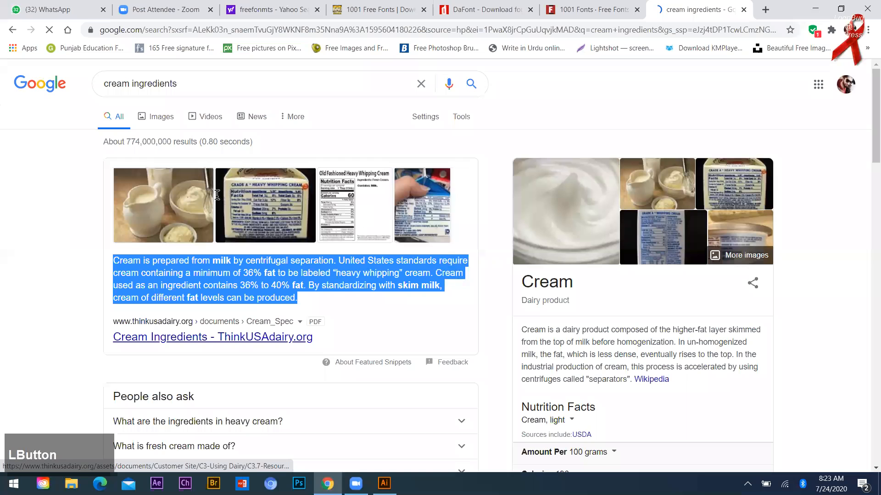
drag(420, 229, 488, 255)
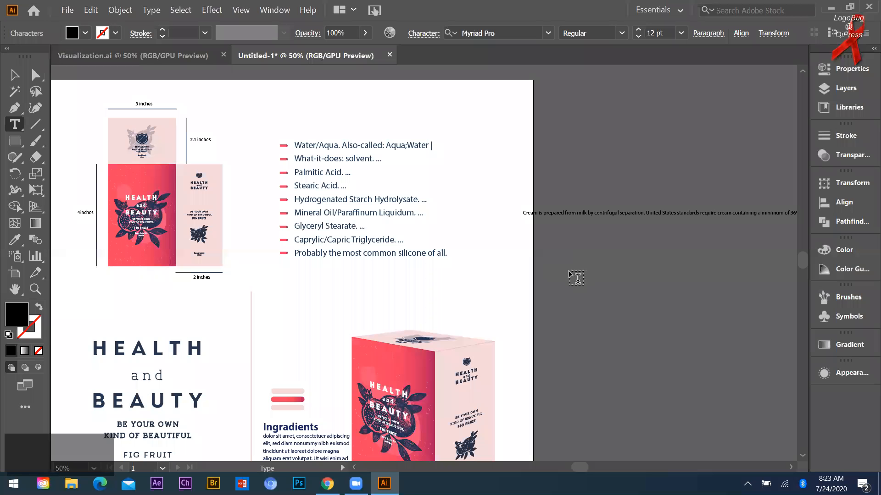
Draw an area text frame beneath the pasted line and replace its placeholder text with the copied cream paragraph.
scroll(539, 252, right, 3)
drag(389, 209, 561, 287)
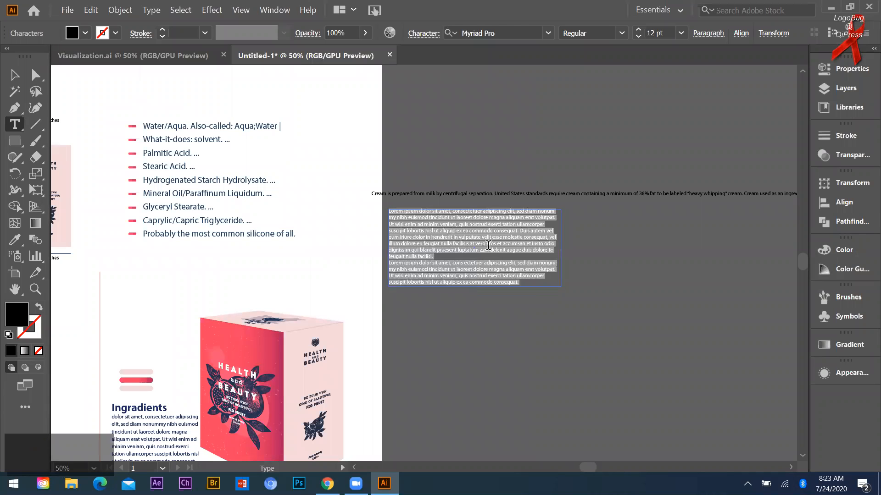
key(ctrl+v)
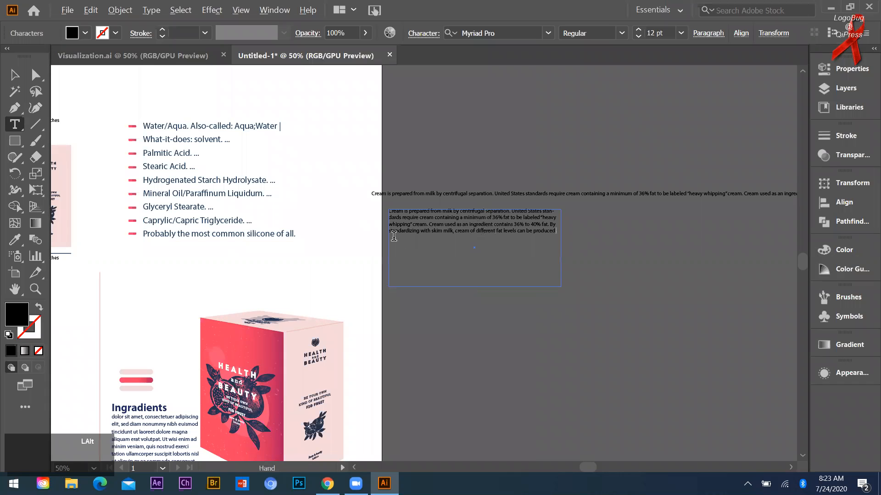
scroll(546, 257, up, 1)
scroll(591, 248, up, 1)
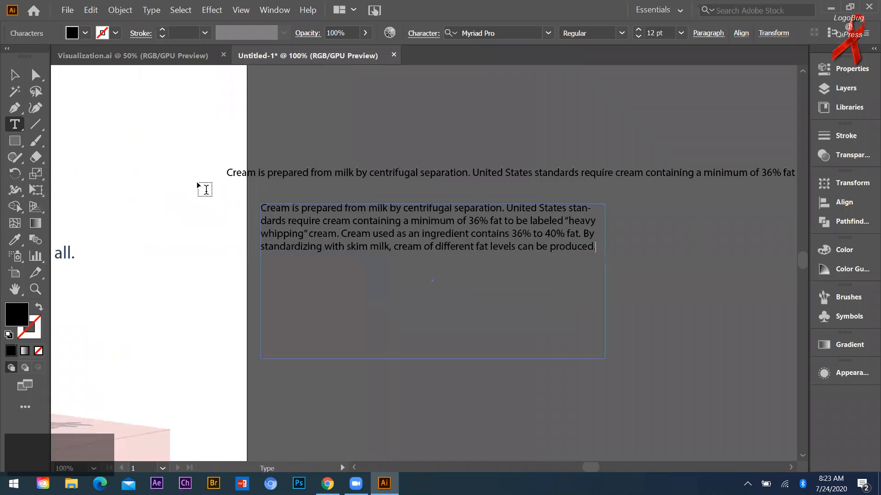
Increase the line spacing of the framed cream paragraph and set its font size to 21 pt.
drag(596, 247, 204, 189)
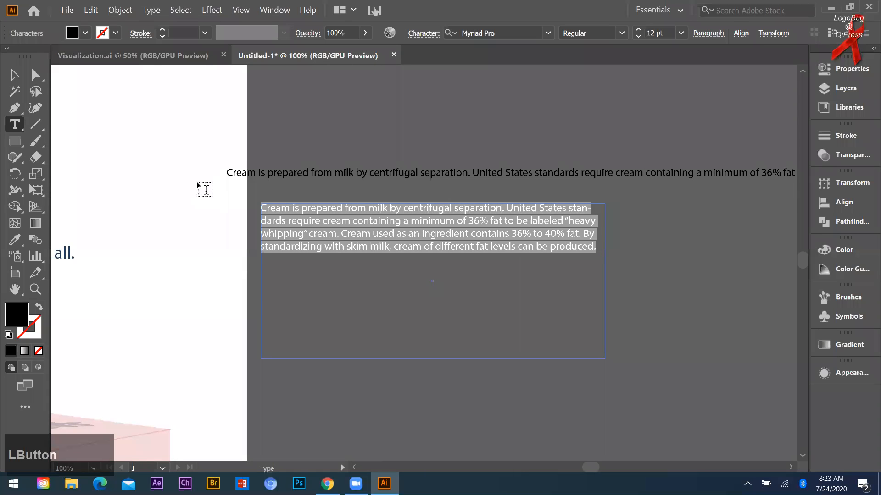
key(alt+Down)
key(alt+Down)
key(alt+Down)
key(alt+Down)
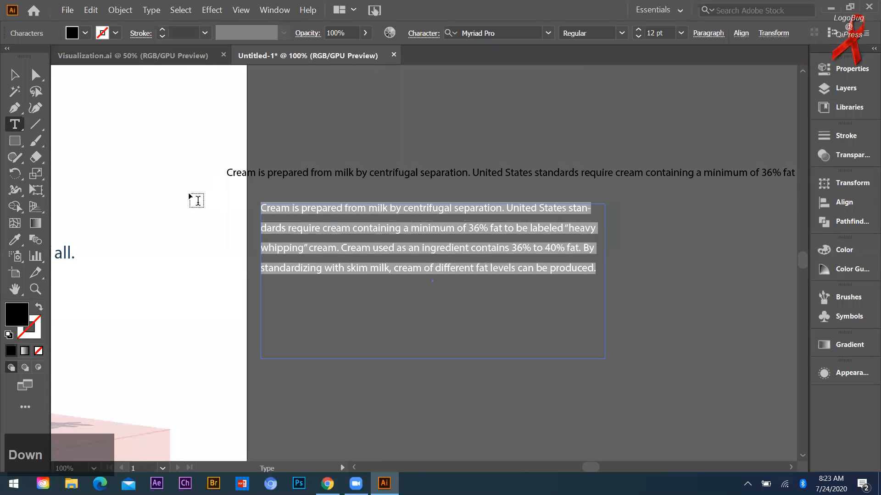
click(680, 33)
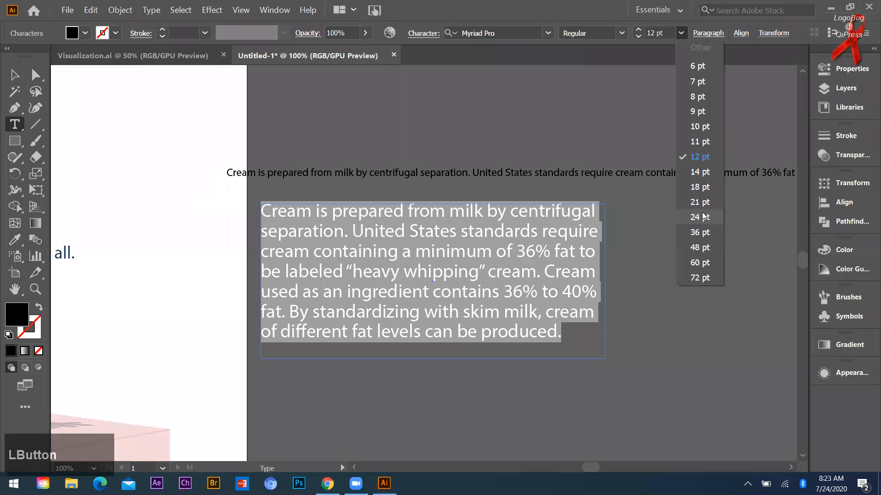
Set "36%" in the third line of the cream paragraph to Bold and deselect the text.
double_click(544, 250)
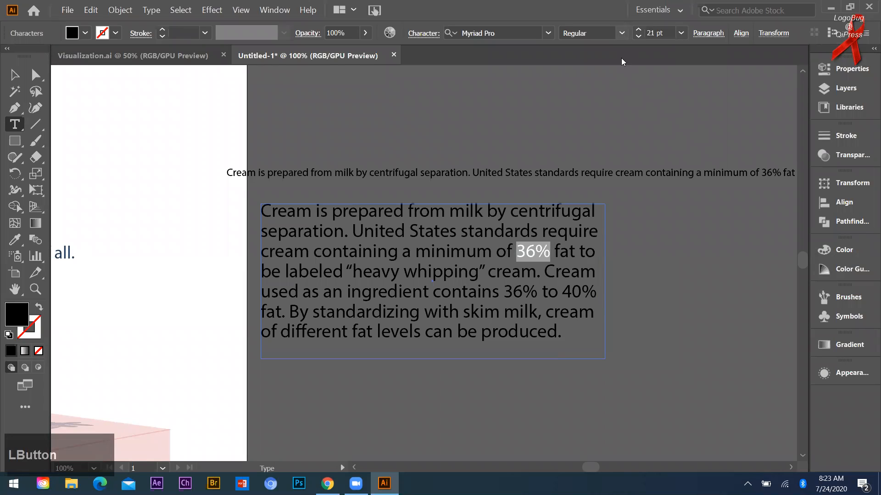
click(621, 32)
click(591, 168)
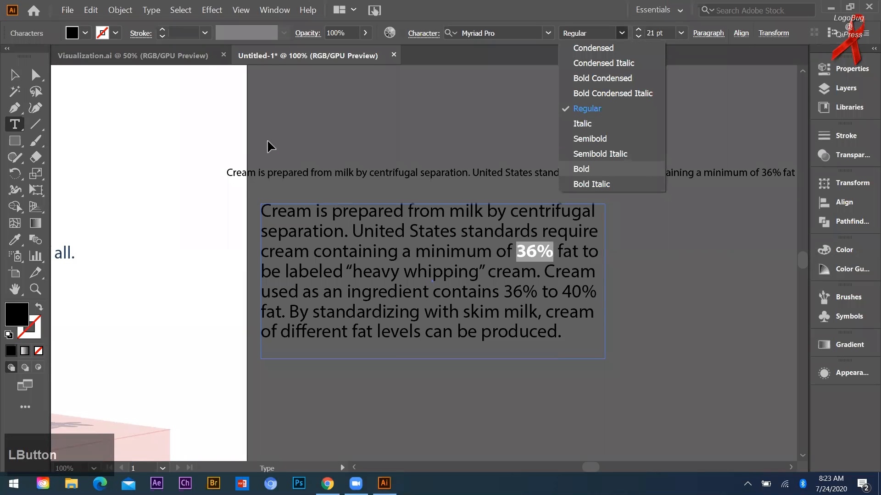
click(14, 75)
click(414, 133)
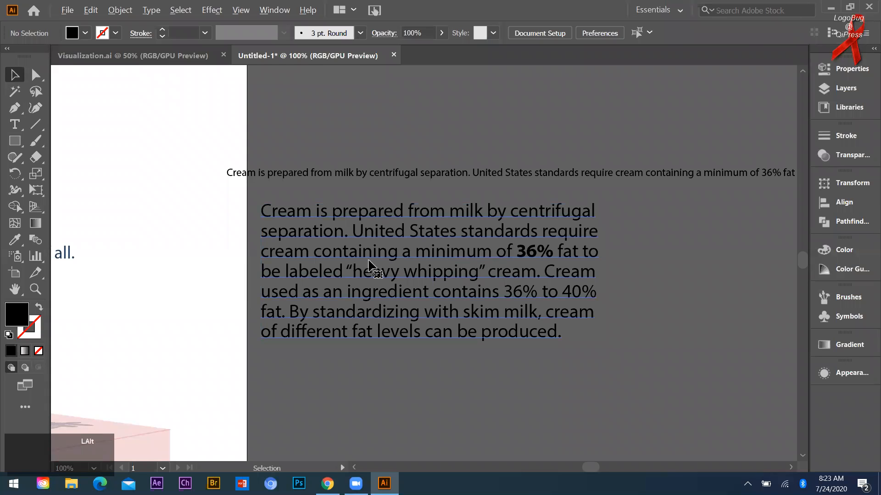
Move the framed cream paragraph toward the artboard, between the ingredients list and the 3D box.
alt+scroll(494, 308, down, 1)
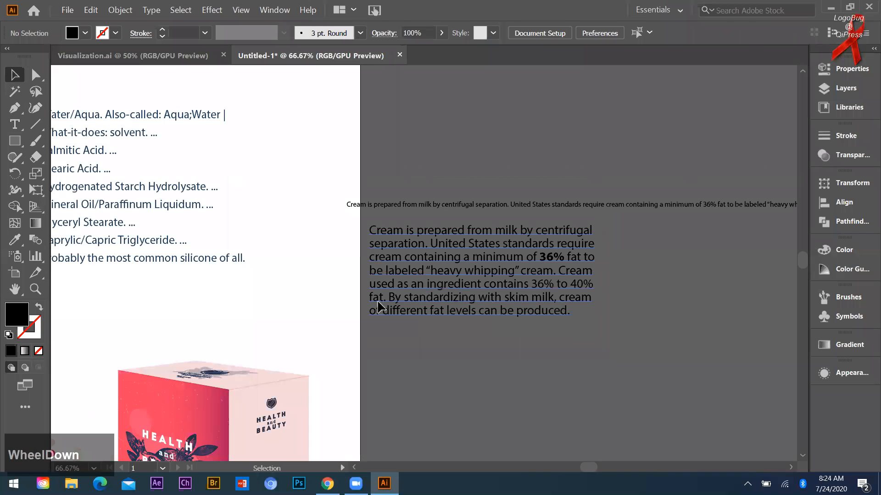
mouse_move(379, 305)
mouse_down()
mouse_move(120, 284)
mouse_move(384, 311)
mouse_up()
key(ctrl+minus)
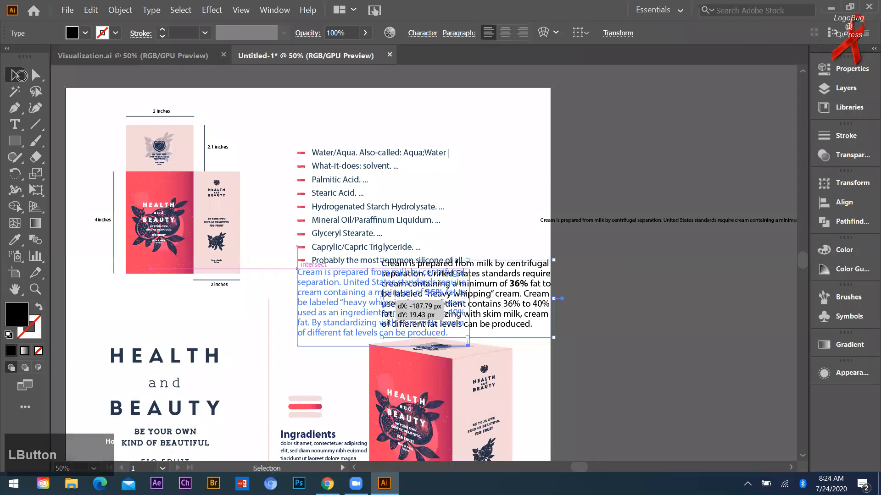
Select "36%" in the third line of the gray cream paragraph and set its fill color to dark blue 222960.
click(16, 128)
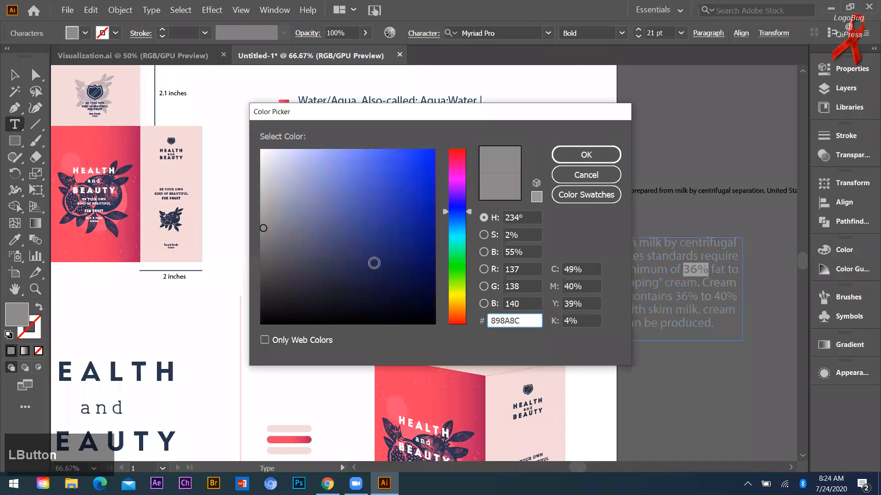
click(373, 266)
drag(373, 265, 373, 259)
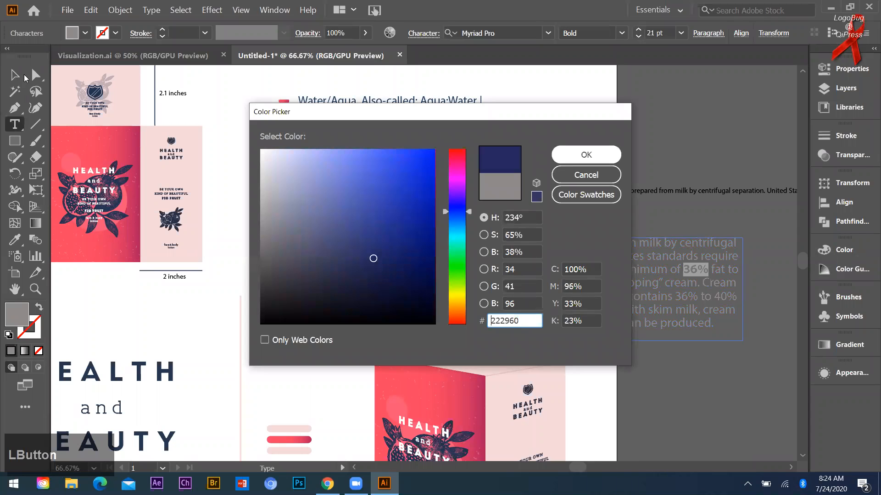
click(586, 154)
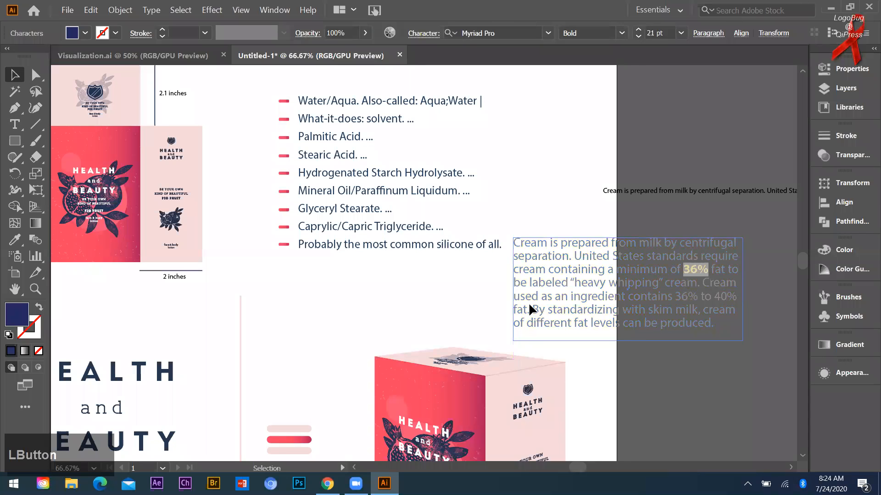
Move the cream paragraph onto the artboard beneath the ingredients list and remove both cream texts from the document.
click(14, 74)
click(487, 282)
drag(708, 286, 524, 301)
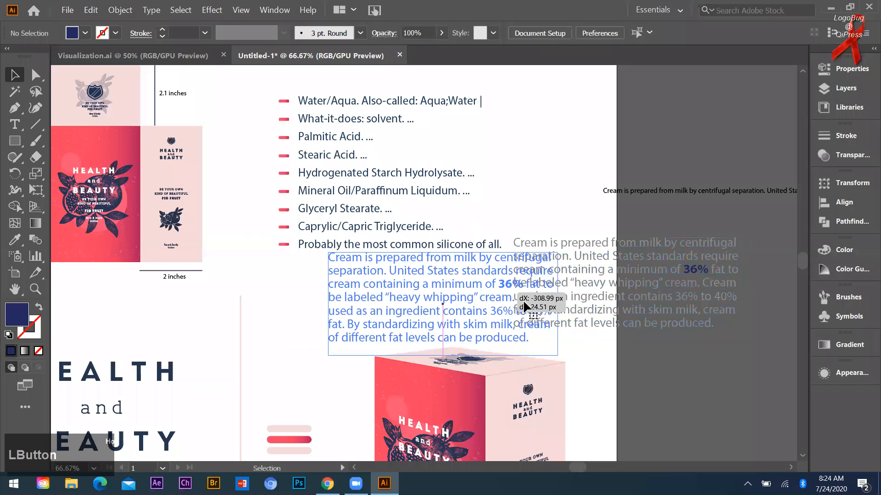
drag(525, 307, 514, 299)
Examine the overall layout of the packaging presentation sheet, including the flat design, ingredients list, title and box.
scroll(475, 263, down, 2)
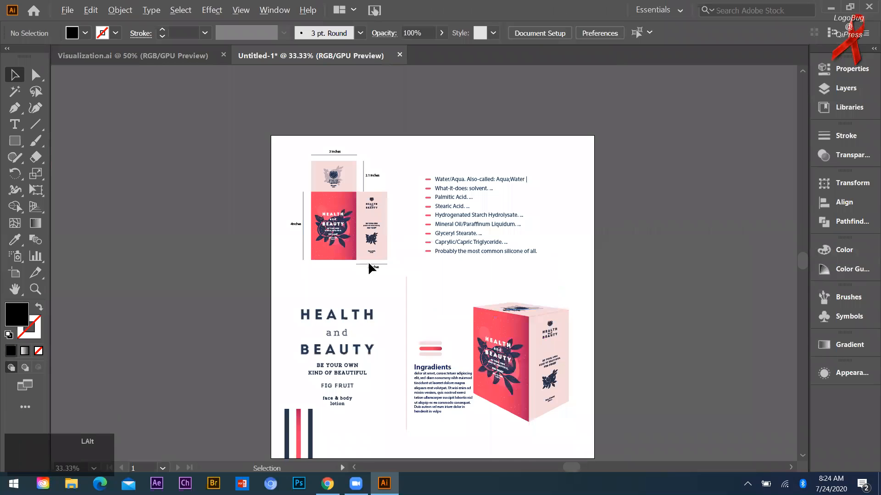
scroll(476, 265, up, 1)
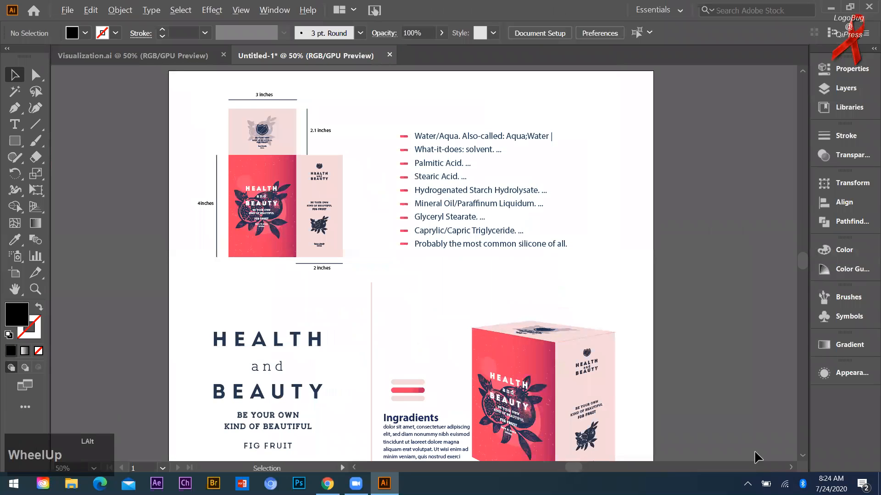
scroll(754, 452, down, 1)
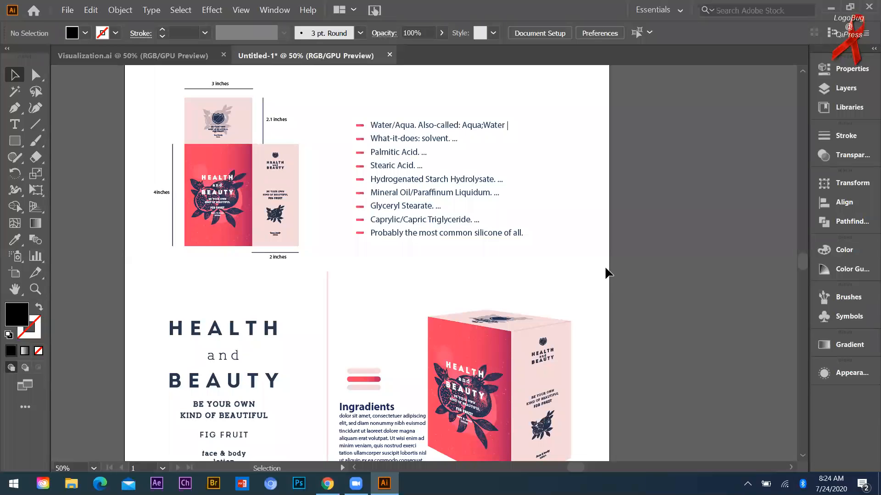
scroll(605, 265, up, 1)
click(517, 115)
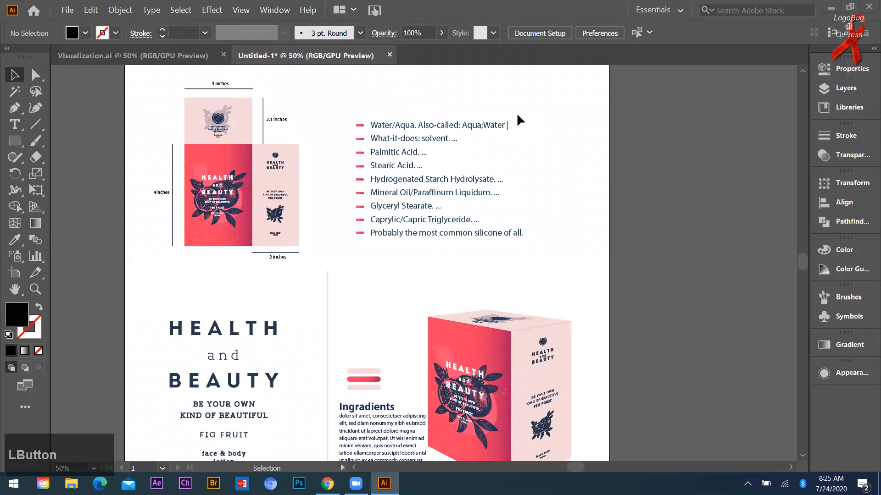
alt+scroll(315, 285, down, 1)
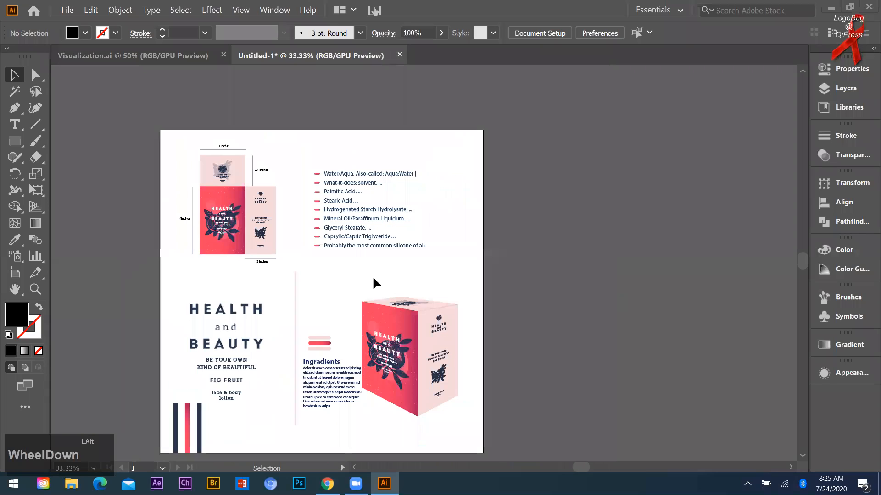
scroll(663, 375, down, 1)
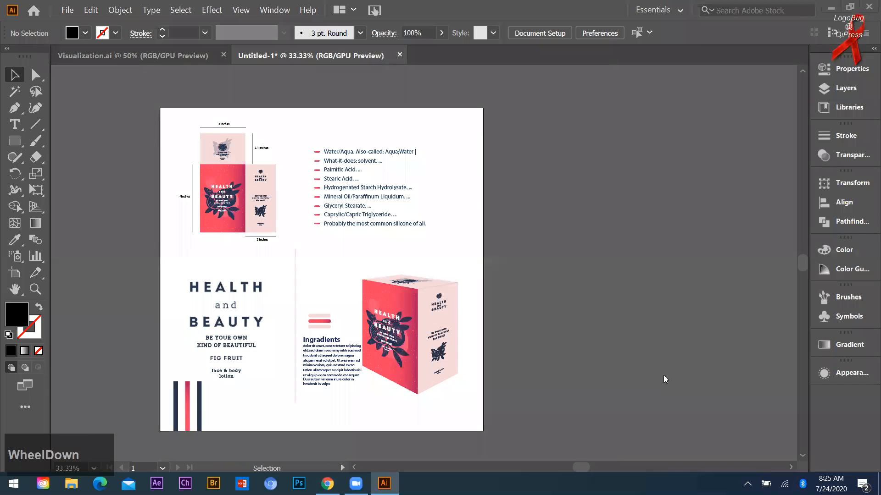
scroll(663, 375, left, 1)
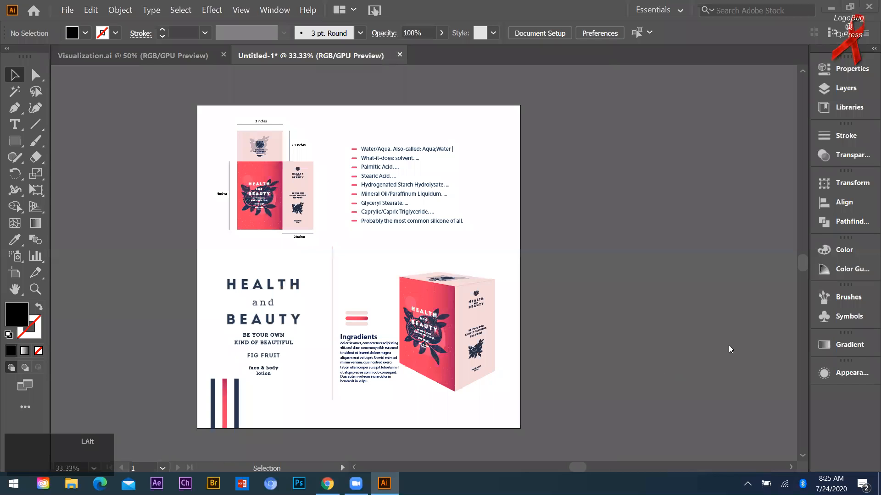
Select the 3D box group and scale it proportionally about its center to slightly smaller than its original size.
alt+scroll(729, 345, up, 2)
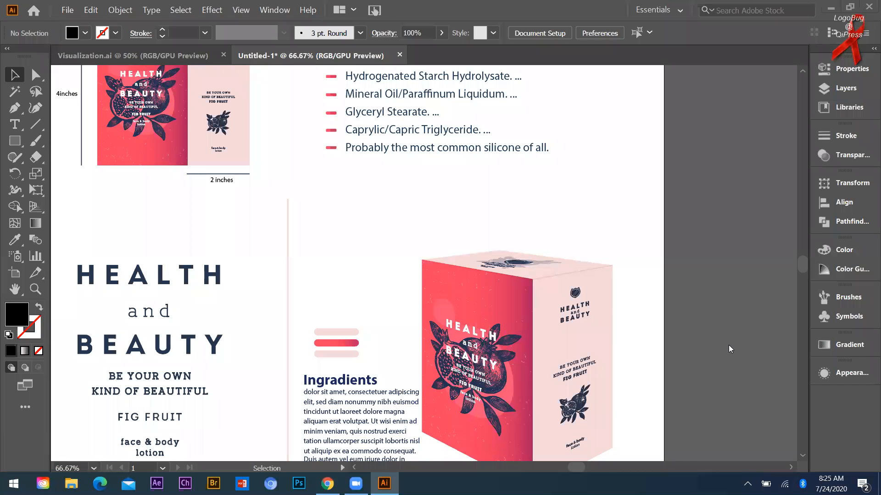
click(609, 235)
drag(649, 207, 513, 372)
scroll(527, 354, down, 1)
drag(583, 273, 582, 274)
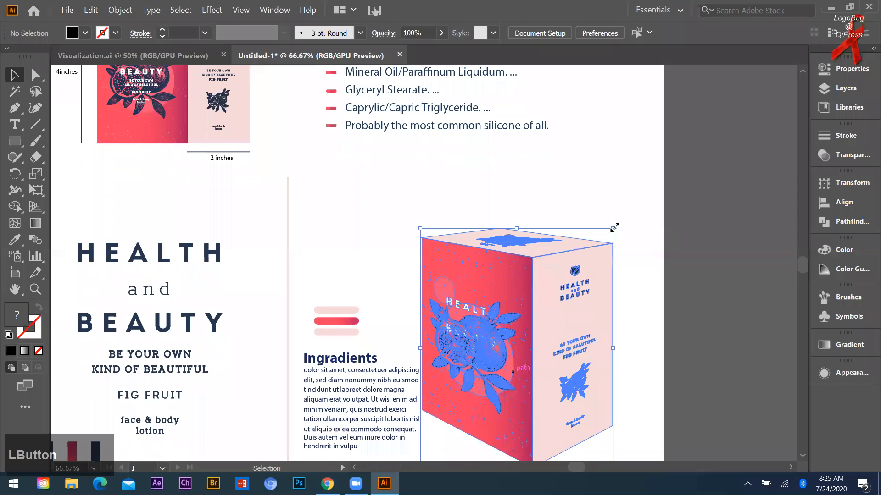
drag(615, 228, 688, 204)
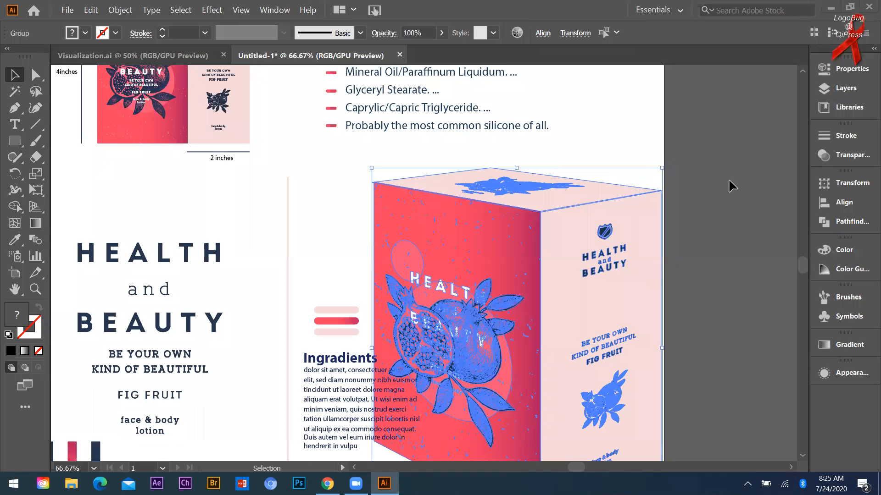
click(714, 206)
drag(661, 168, 715, 221)
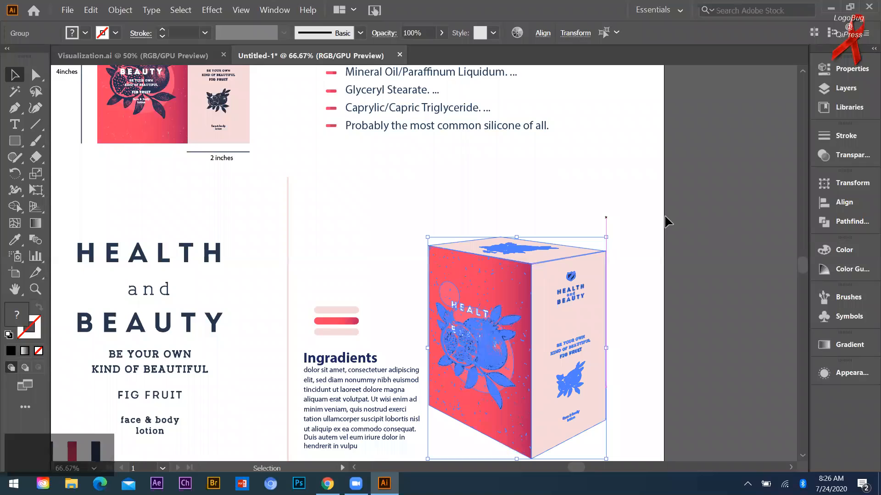
Move the 3D box about 47 px right and 10 px down, away from the Ingredients text, and deselect it.
drag(516, 348, 705, 208)
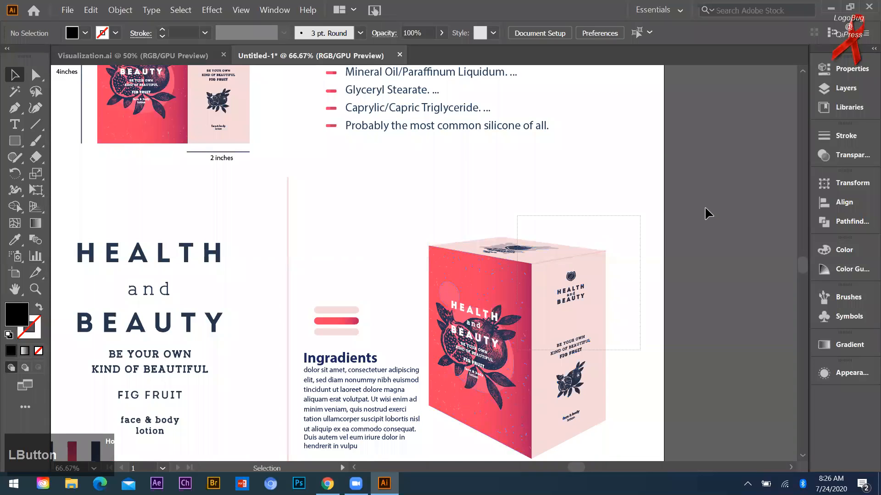
drag(640, 215, 517, 351)
drag(505, 286, 533, 291)
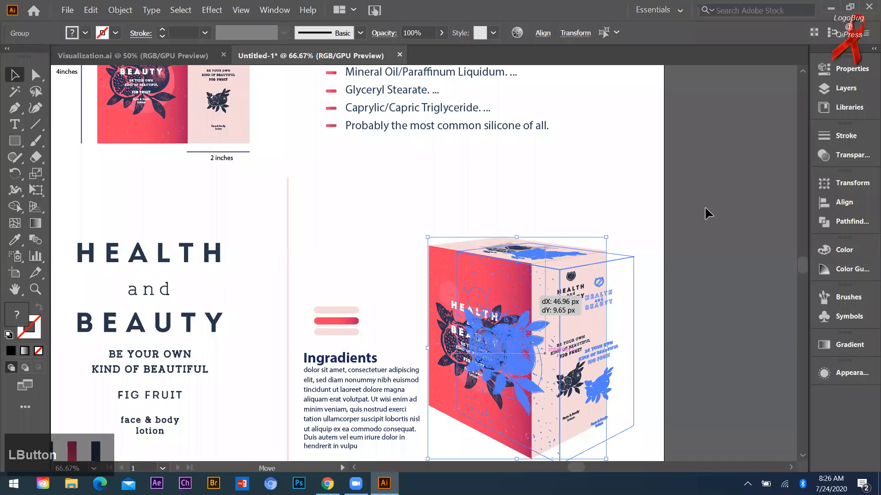
click(449, 206)
scroll(449, 206, down, 2)
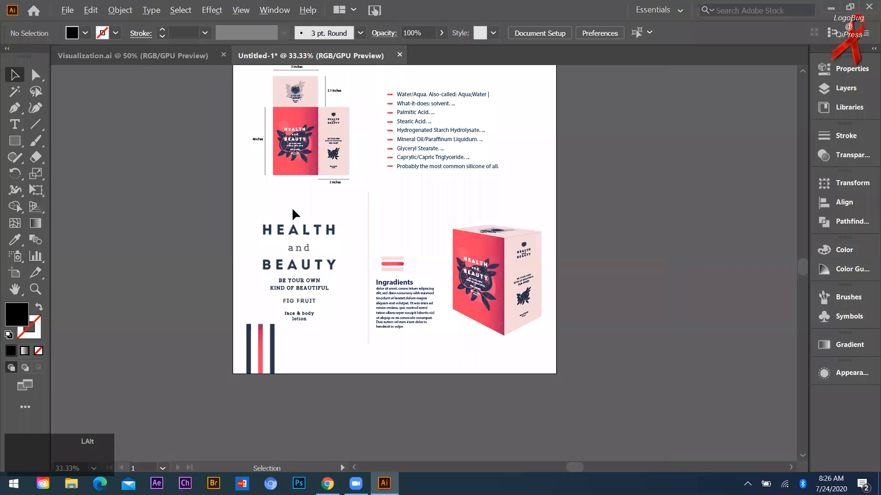
scroll(495, 207, up, 1)
scroll(400, 53, up, 1)
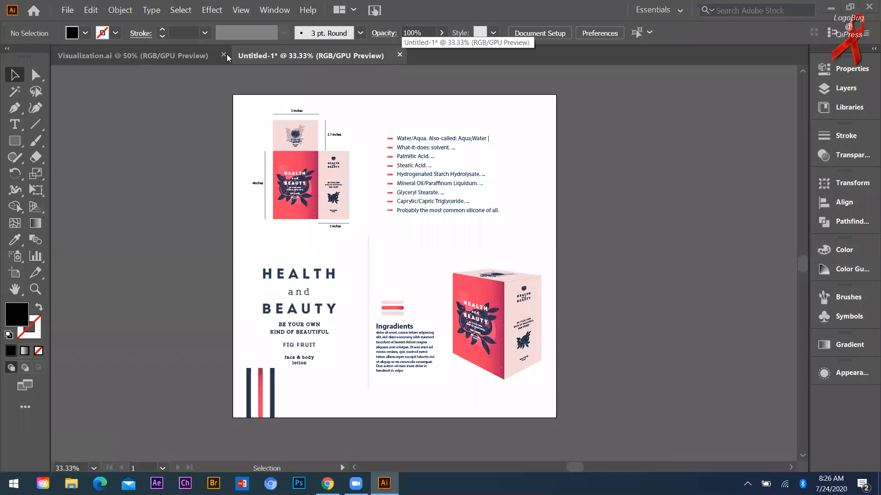
Create a new 1080 x 1080 px RGB document with one artboard.
click(265, 51)
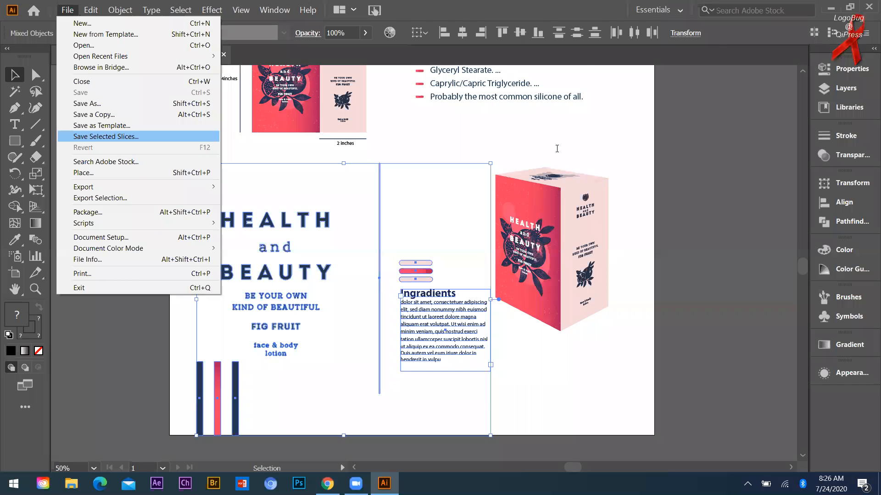
key(ctrl+n)
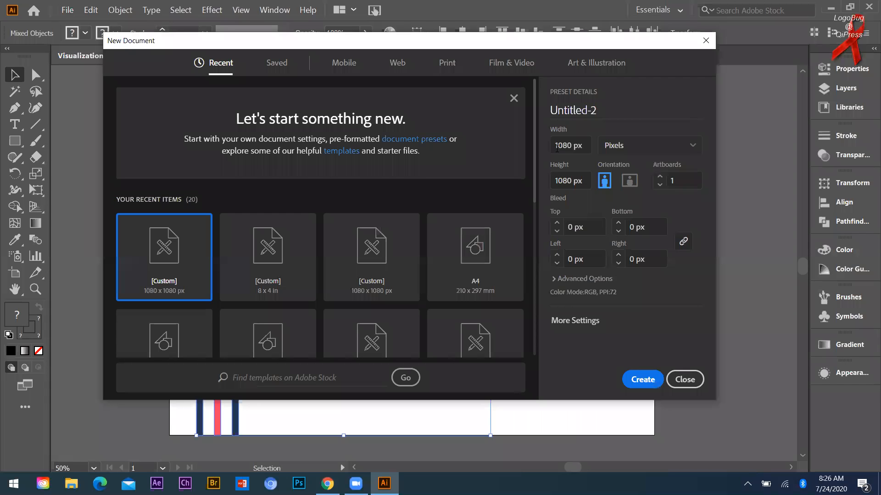
click(645, 378)
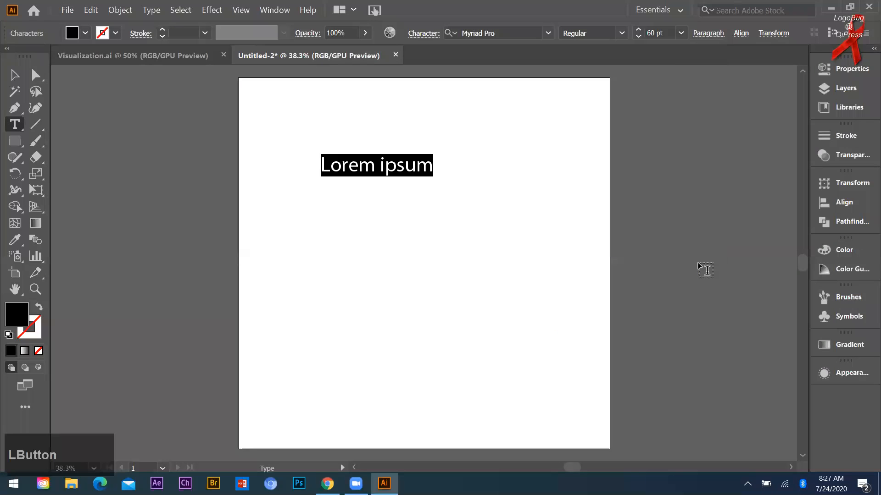
Replace the 60 pt placeholder text near the top of the artboard with "CREATIVITY IS WITHIN".
text(CREAT)
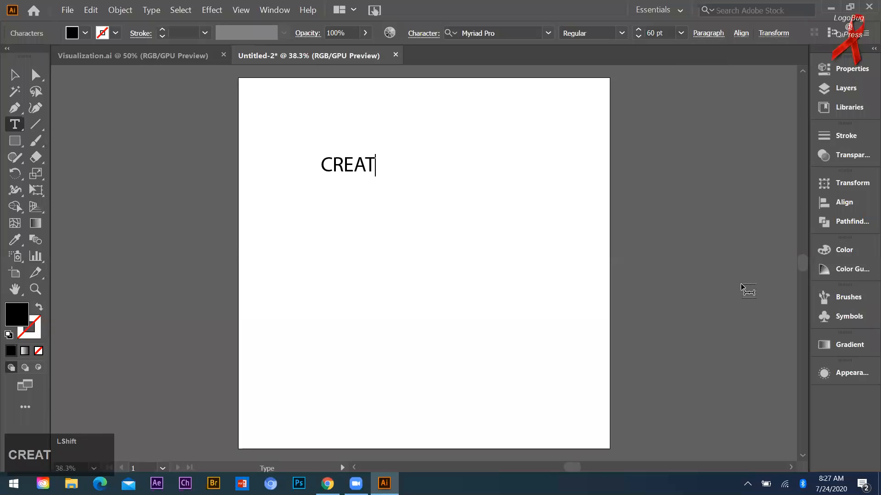
text(IVITY)
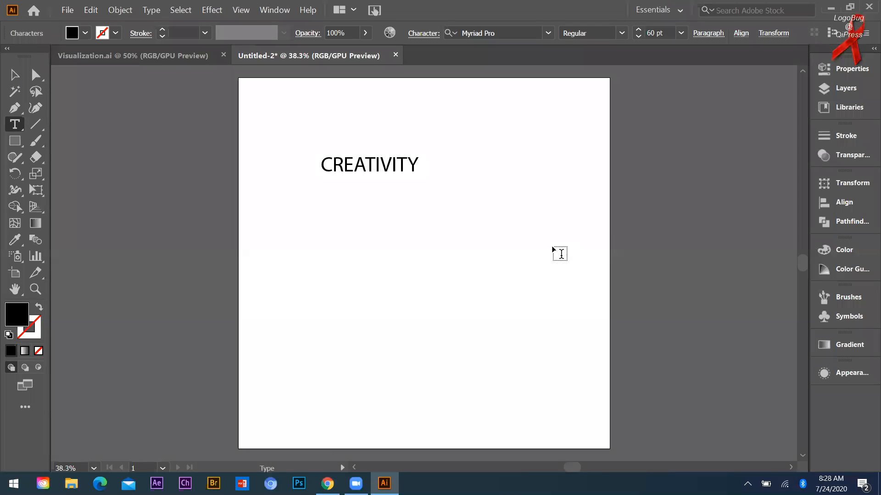
text(IS )
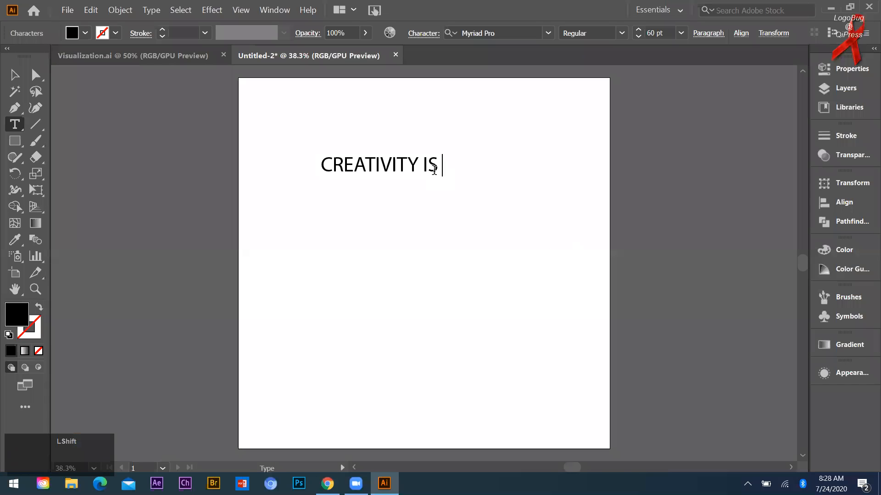
text(WITHIN)
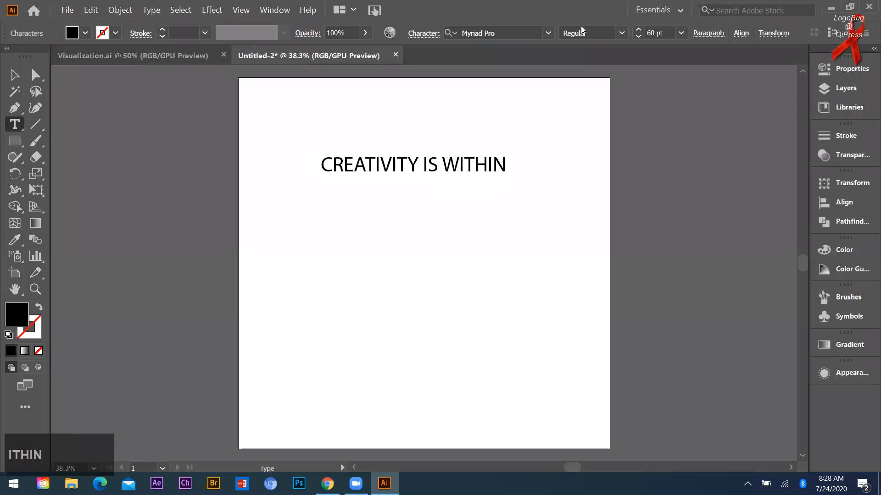
Select all of the "CREATIVITY IS WITHIN" text and set its font style to Bold.
key(ctrl+a)
click(548, 34)
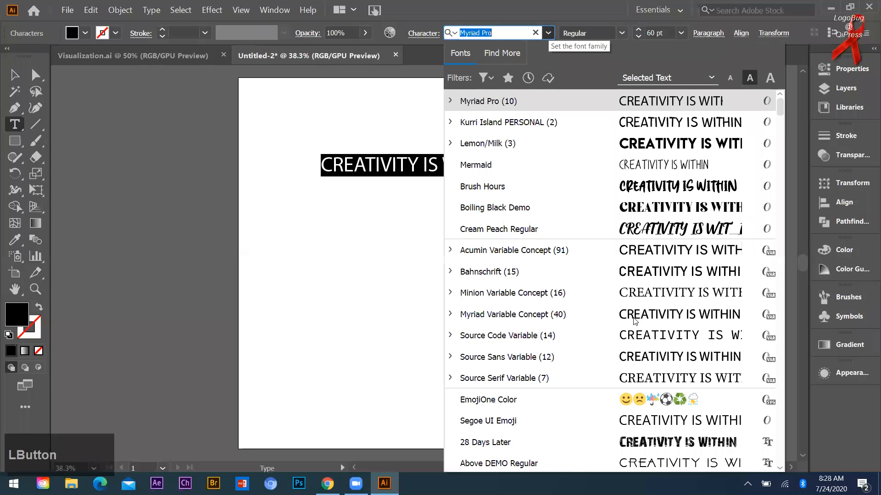
click(155, 134)
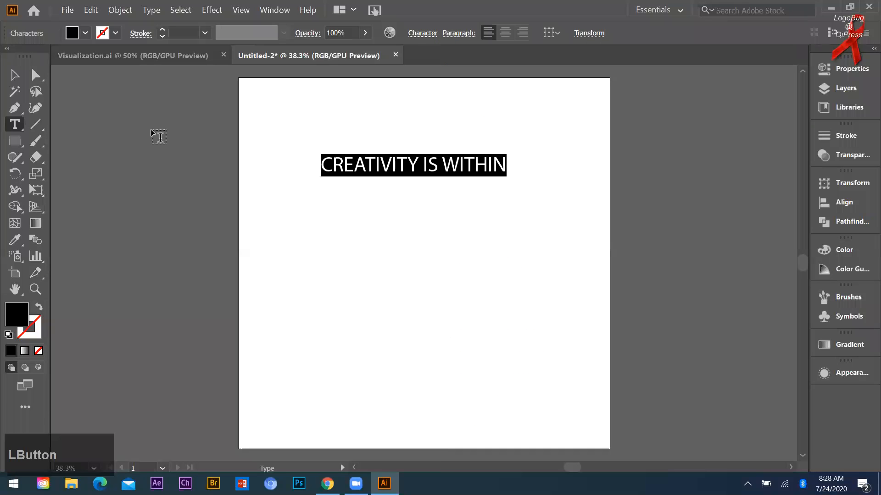
key(ctrl+t)
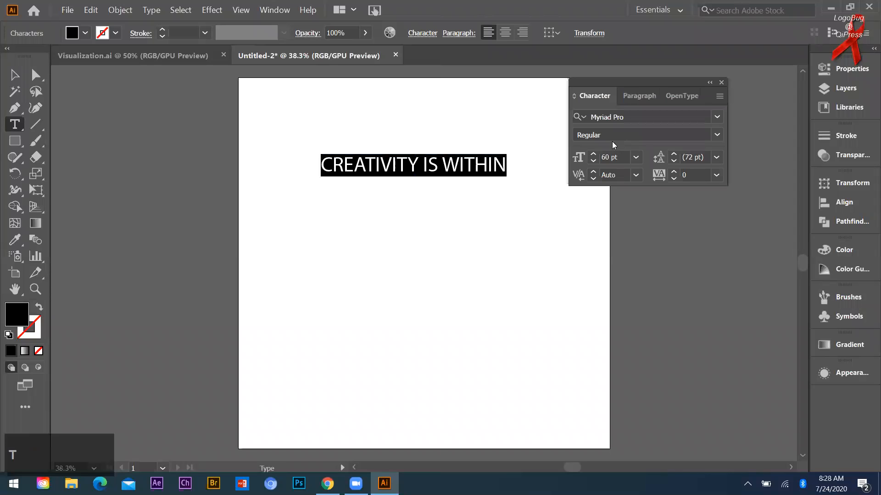
click(718, 134)
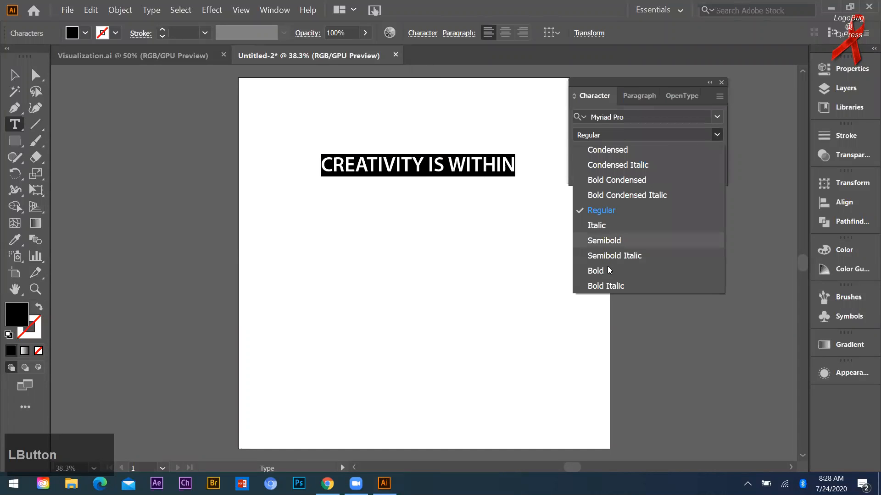
click(596, 270)
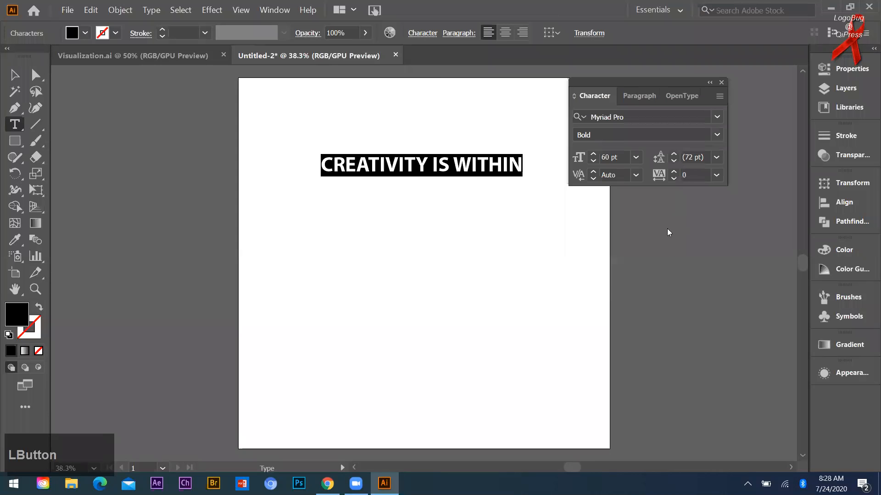
Set the "CREATIVITY IS WITHIN" text to the Lemon/Milk font in Regular style with tracking 0.
click(717, 117)
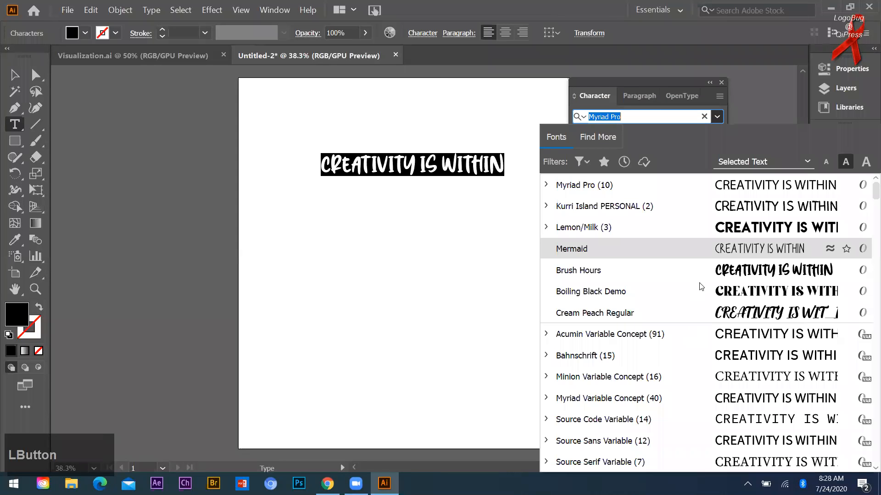
scroll(701, 286, down, 4)
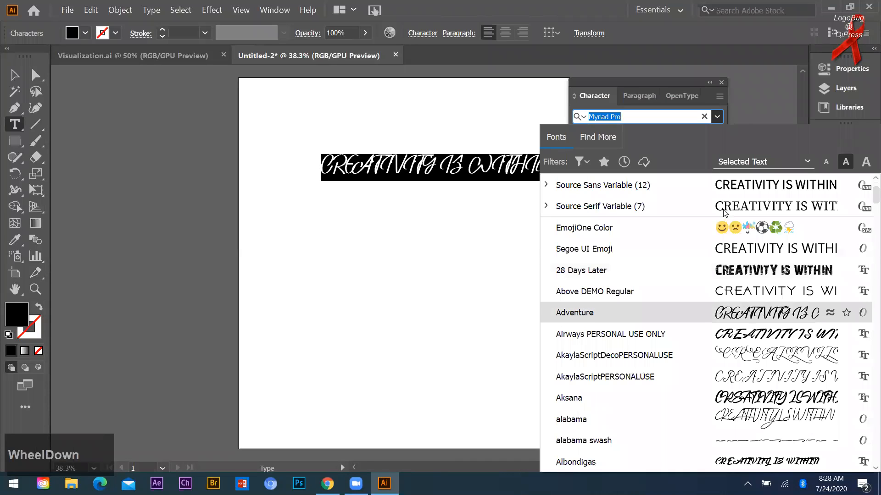
scroll(721, 229, up, 4)
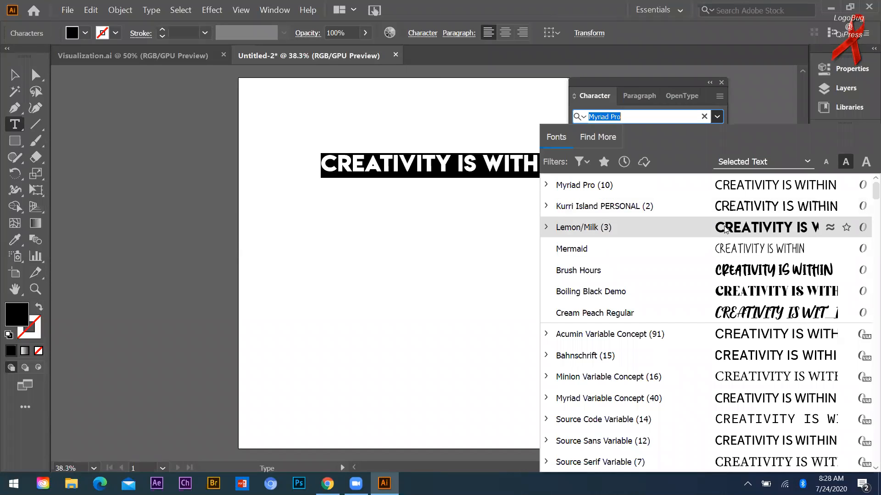
click(643, 125)
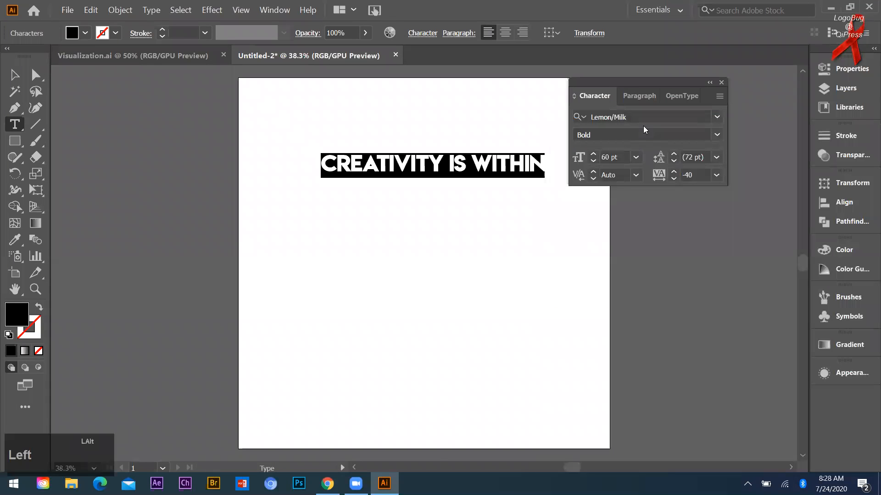
key(alt+Right)
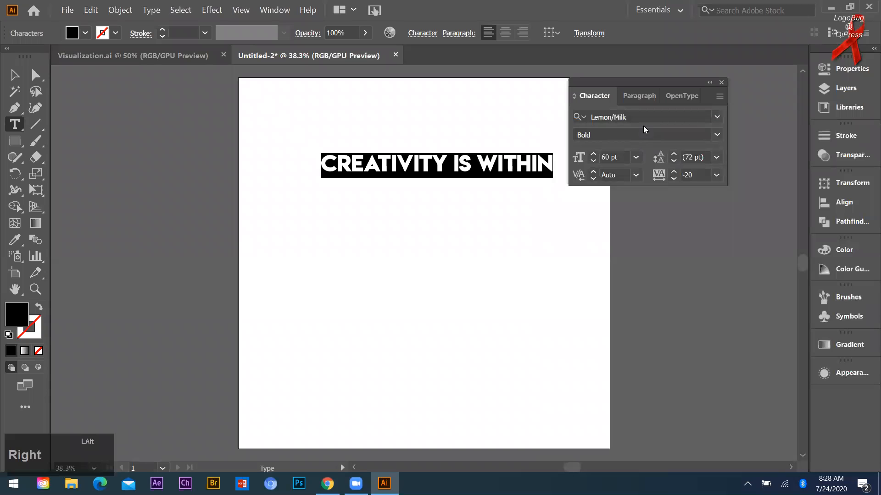
click(717, 136)
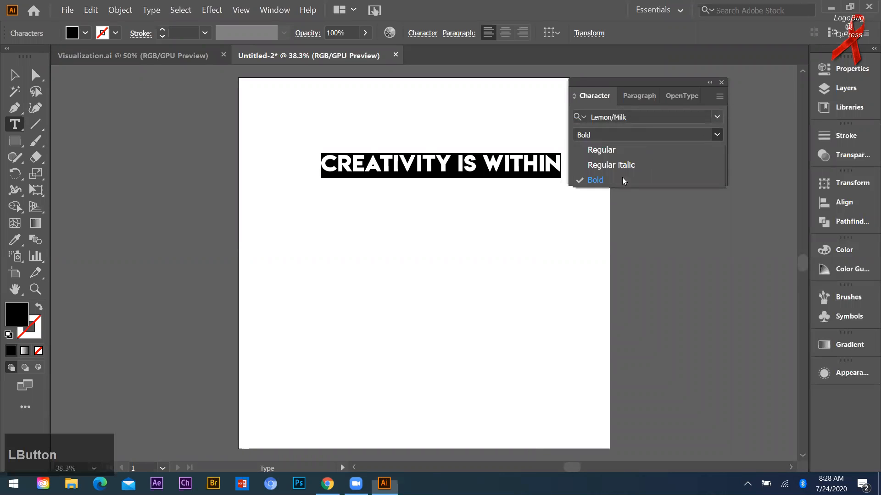
click(601, 150)
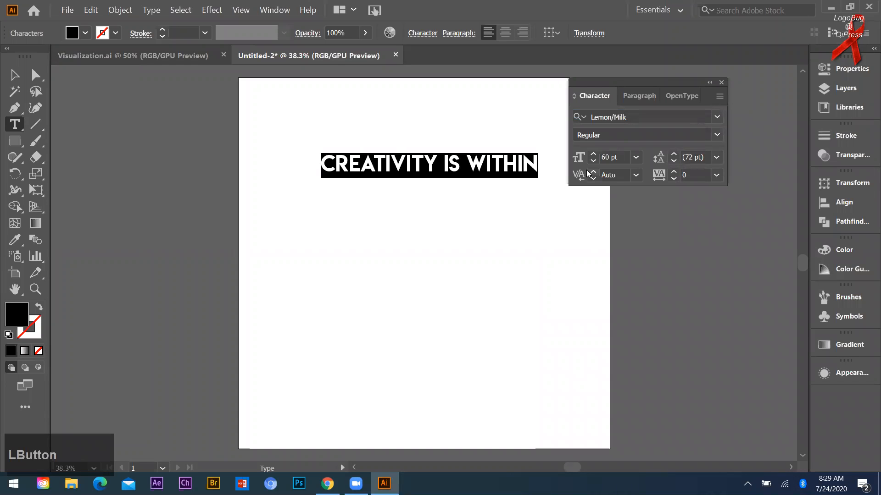
Fill the "CREATIVITY IS WITHIN" text with a golden yellow.
double_click(16, 315)
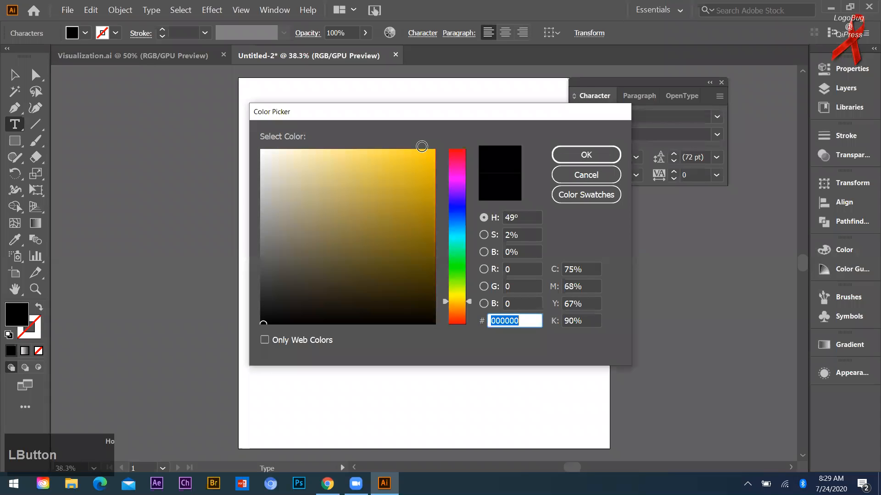
drag(422, 147, 352, 193)
click(586, 155)
click(15, 74)
Move the yellow text toward the artboard's left side and scale it down proportionally to about 47.6 pt.
click(351, 193)
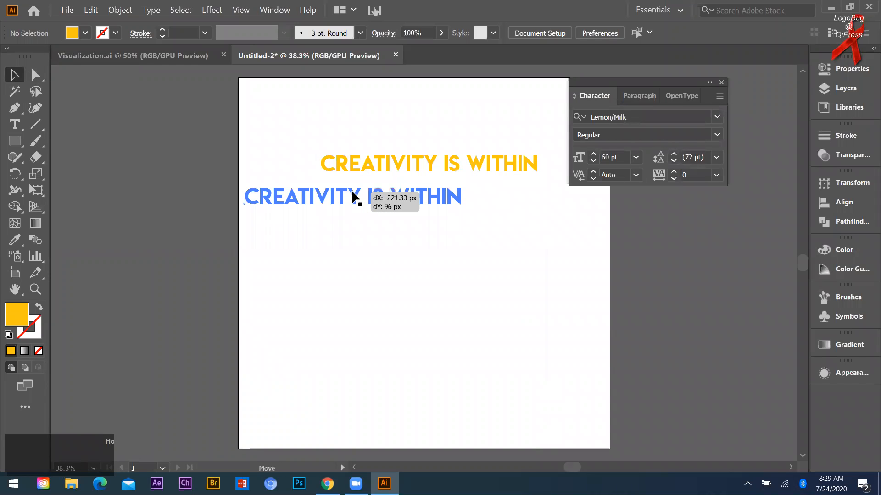
drag(659, 82, 725, 114)
drag(470, 223, 486, 236)
scroll(511, 233, up, 1)
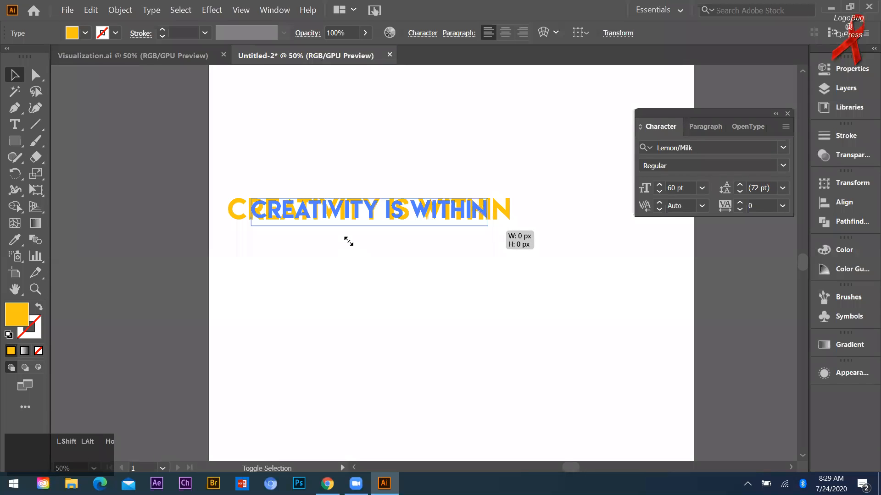
click(348, 243)
scroll(347, 252, down, 1)
scroll(325, 236, up, 1)
Duplicate the text line into a tight block of three rows and two columns, scaled down to about 38.6 pt.
drag(308, 235, 307, 253)
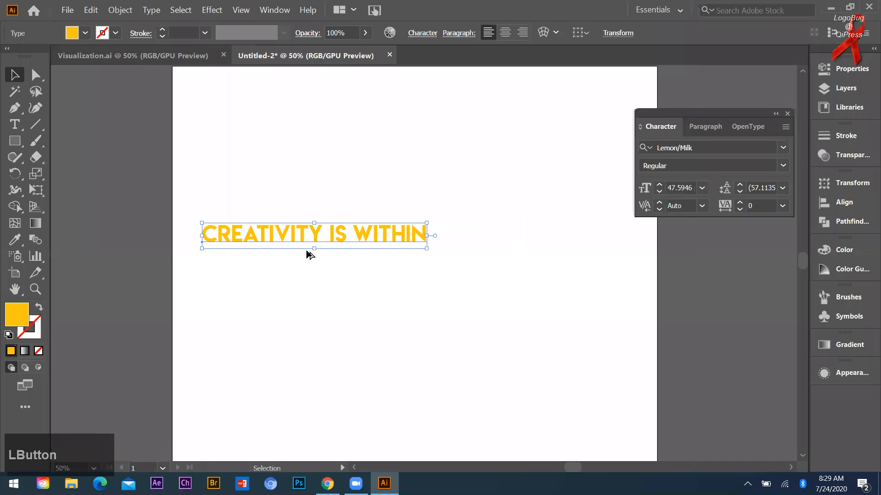
drag(307, 251, 587, 264)
key(ctrl+d)
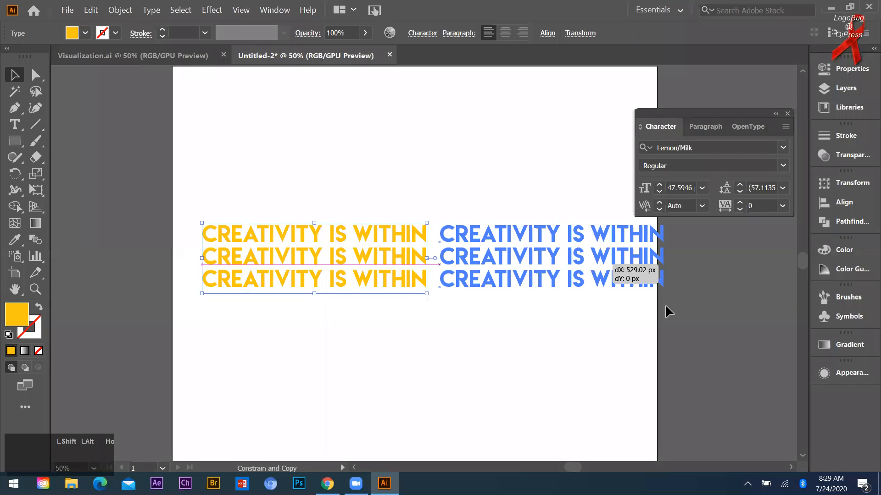
drag(665, 305, 465, 252)
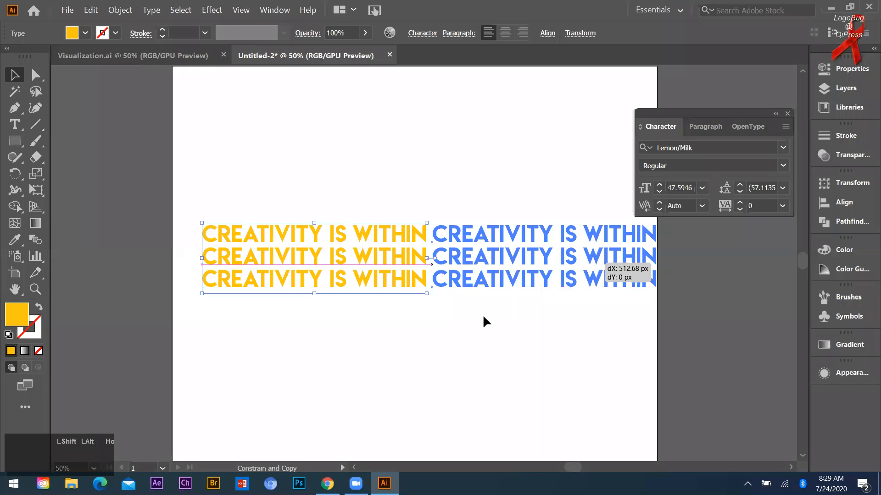
drag(481, 313, 466, 318)
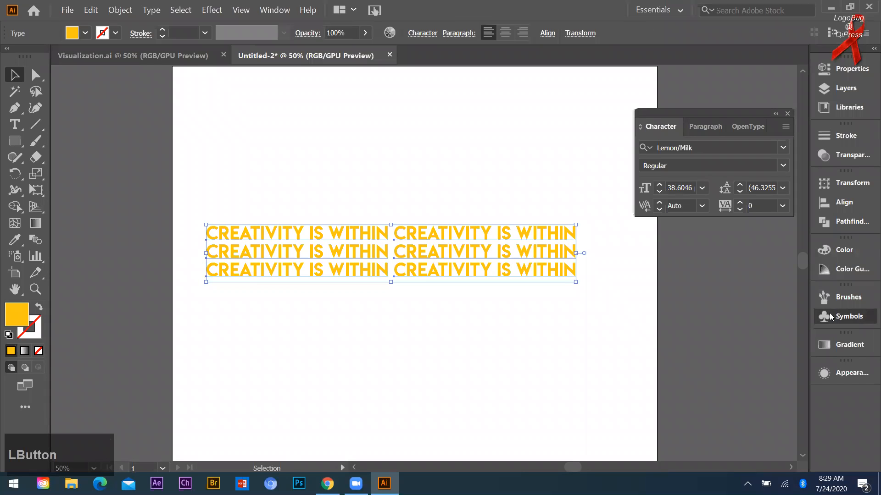
Save the six-line text block as a new dynamic symbol with the Graphic export type.
click(829, 316)
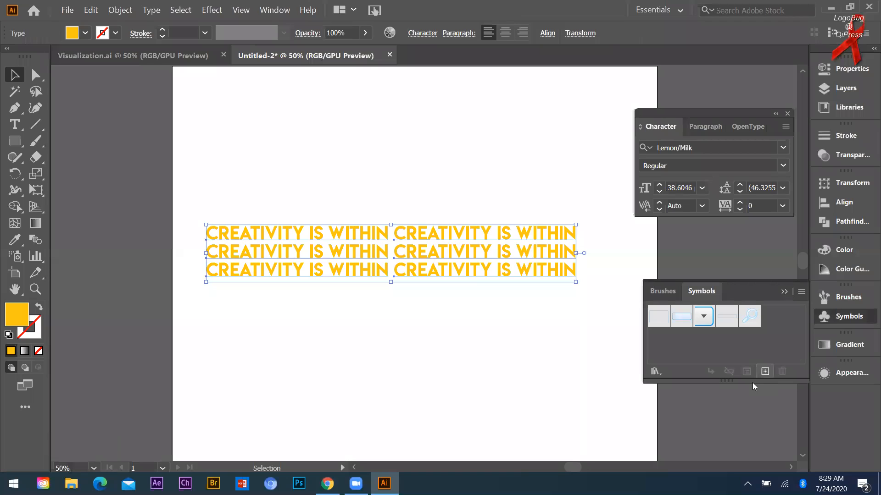
click(763, 372)
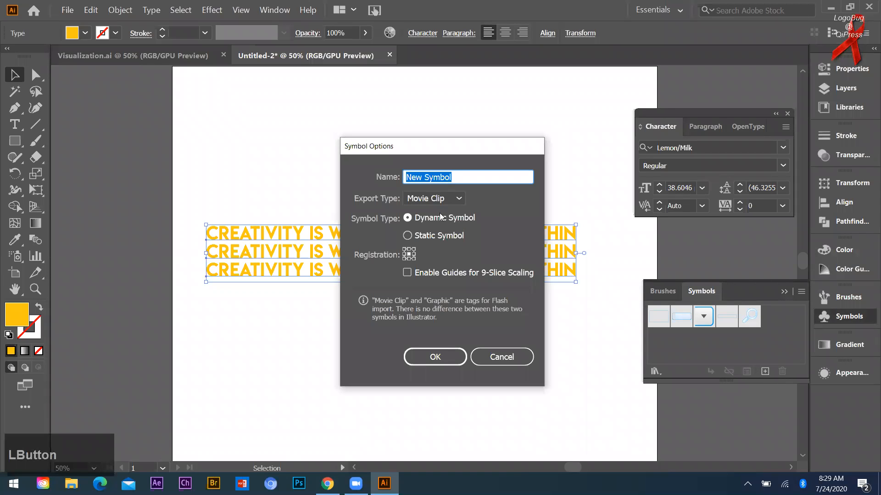
click(433, 198)
click(428, 228)
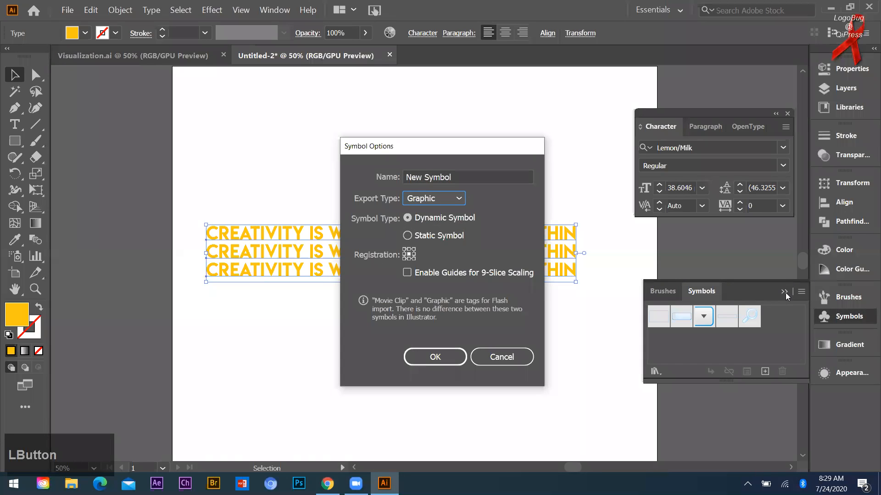
key(Return)
Move the text symbol off the artboard's left side and draw a circle about 383 px in diameter on the artboard.
scroll(564, 280, down, 1)
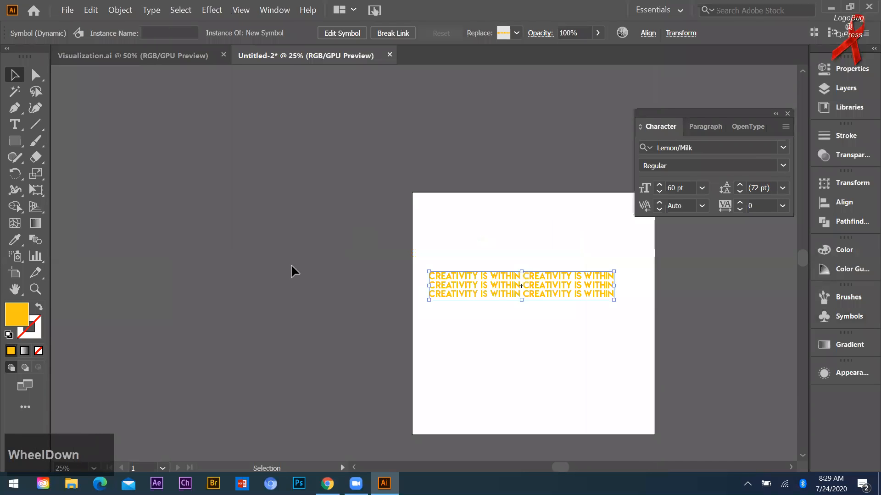
click(16, 144)
click(74, 180)
drag(445, 284, 498, 342)
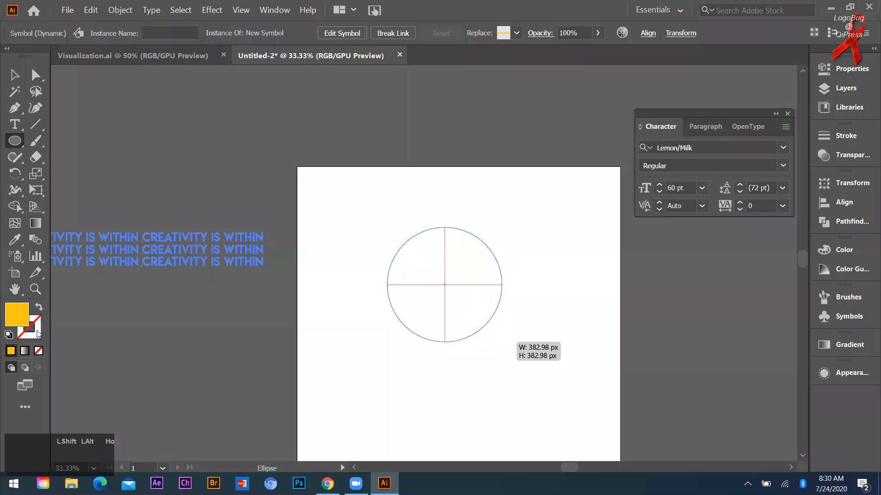
Give the circle a white FFFFFF fill with no stroke.
click(39, 308)
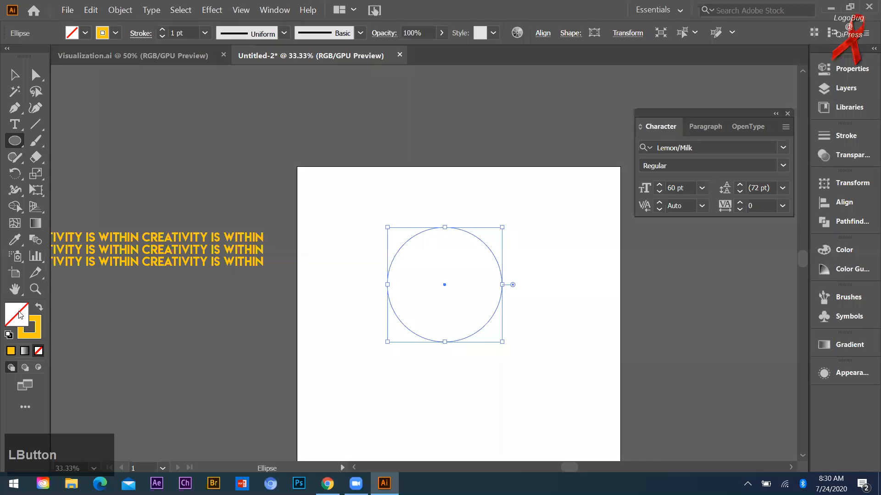
click(20, 315)
click(671, 338)
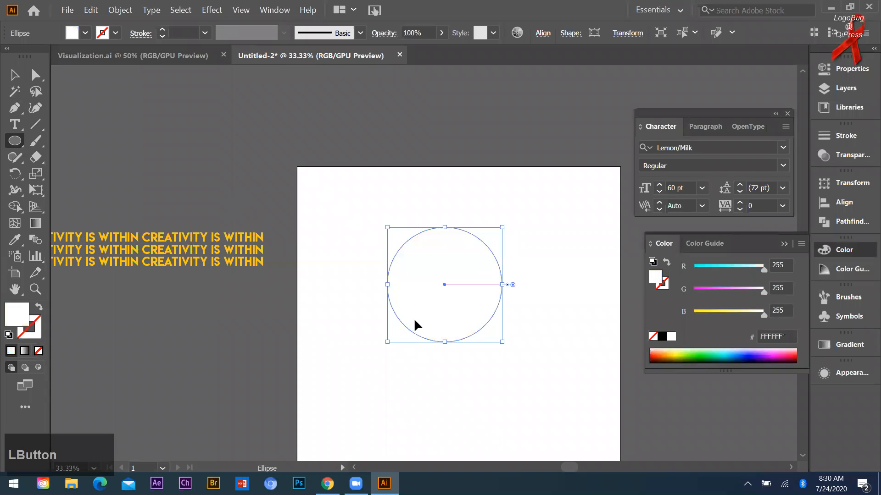
Collapse the floating Character panel group and dock it beside the other panel icons, keeping the Color panel in its dock.
click(775, 113)
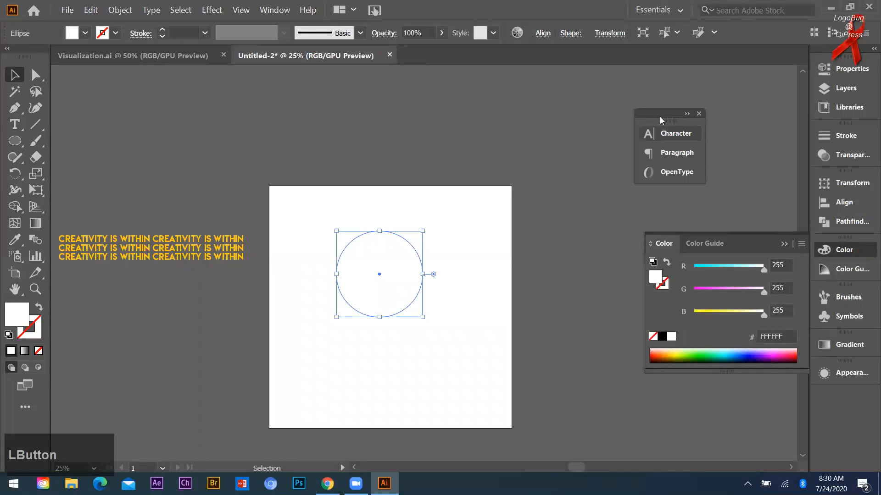
drag(661, 115, 866, 421)
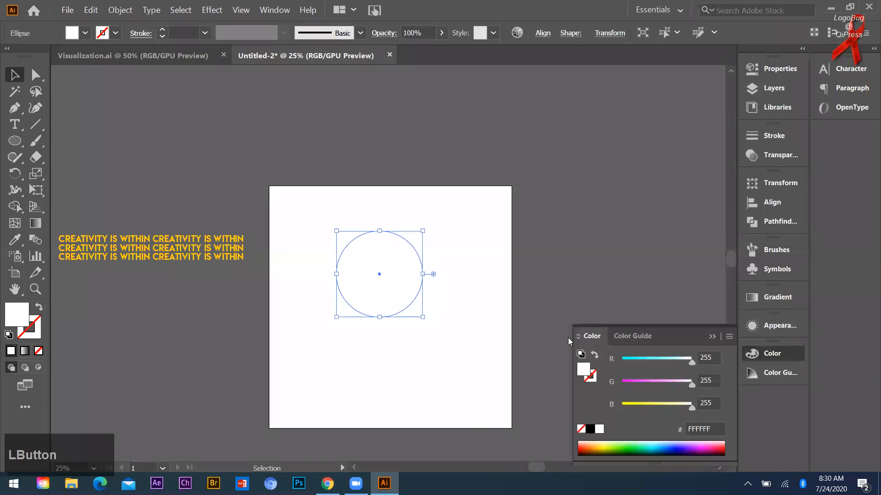
drag(568, 338, 586, 338)
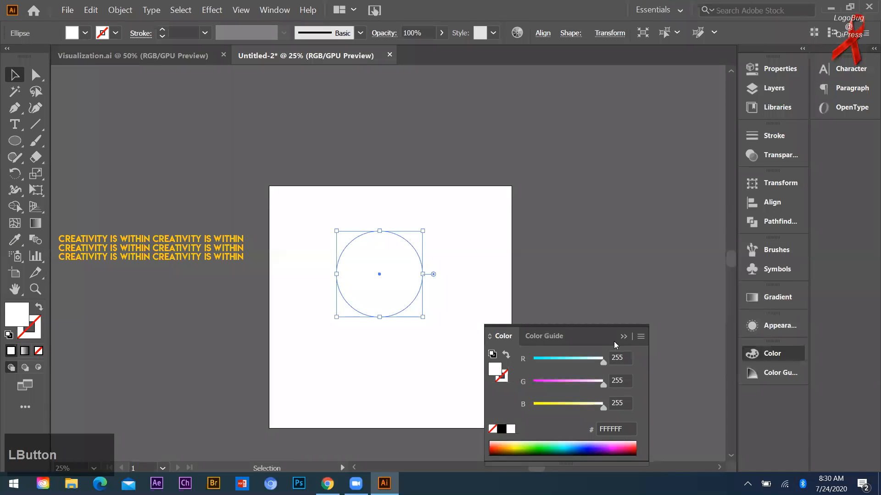
drag(698, 386, 690, 347)
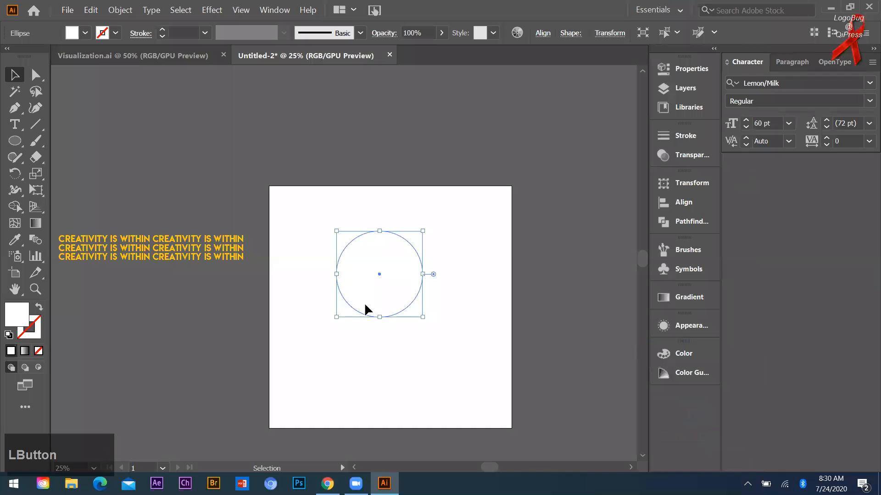
Apply a 3D Revolve effect to the white circle with a 180 pt offset from its left edge.
click(209, 10)
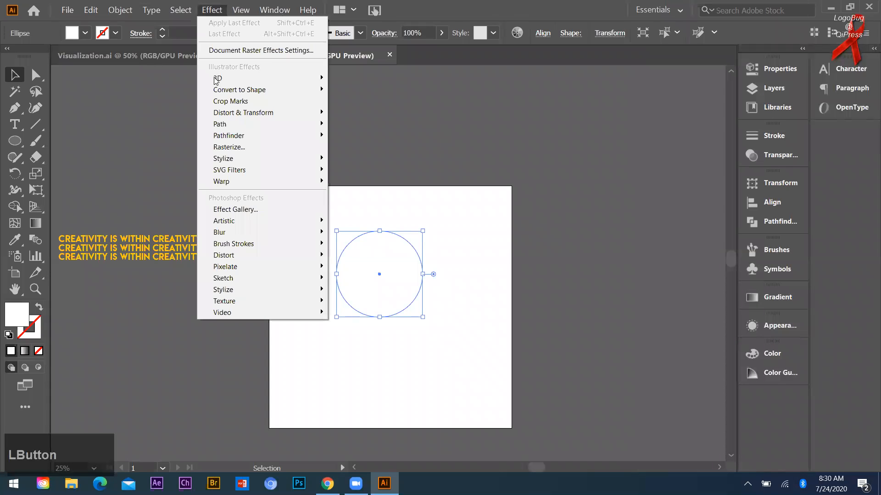
mouse_move(215, 78)
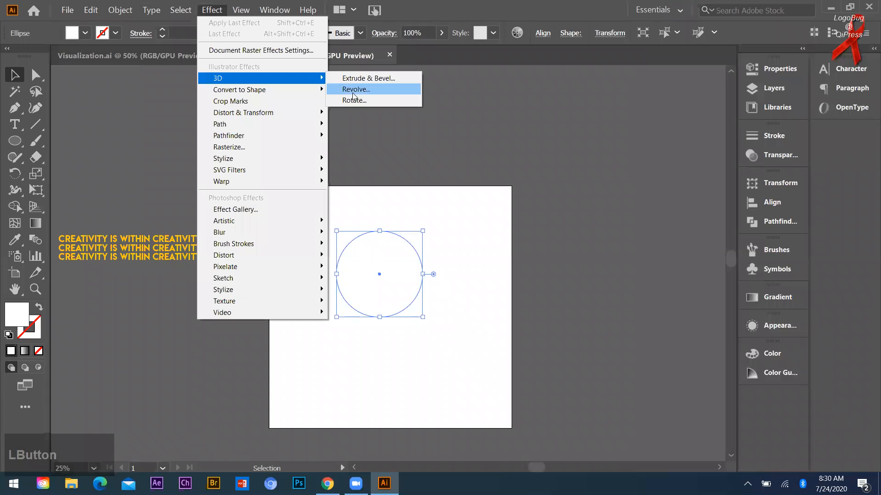
click(353, 95)
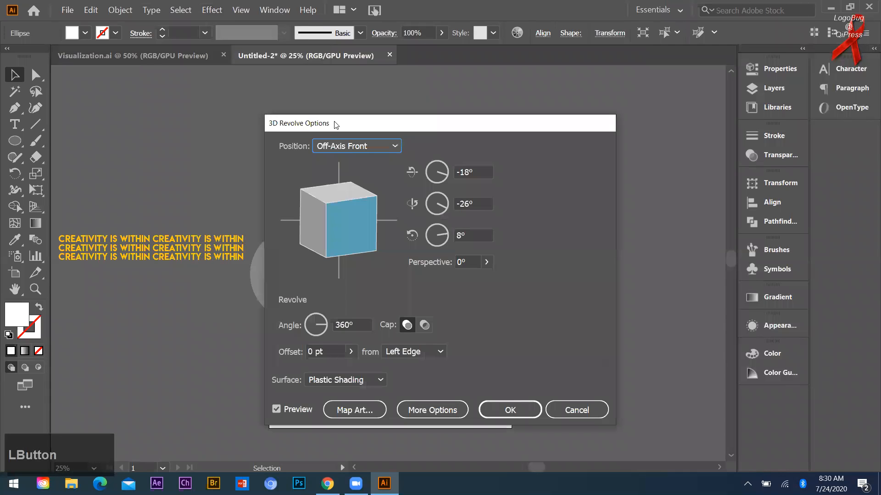
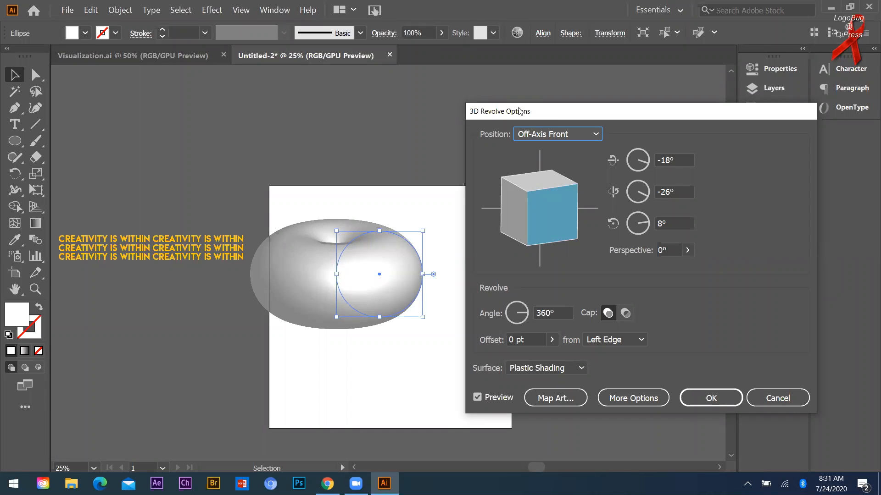
click(520, 111)
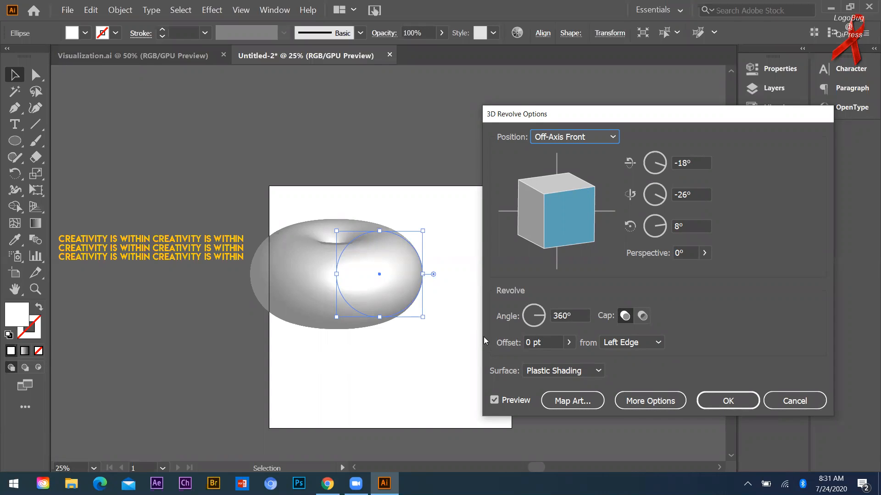
click(539, 342)
text(180)
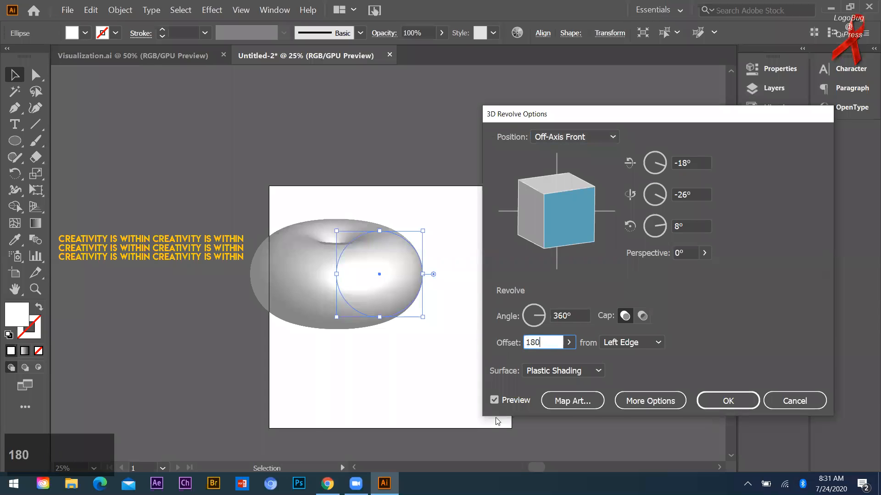
click(495, 399)
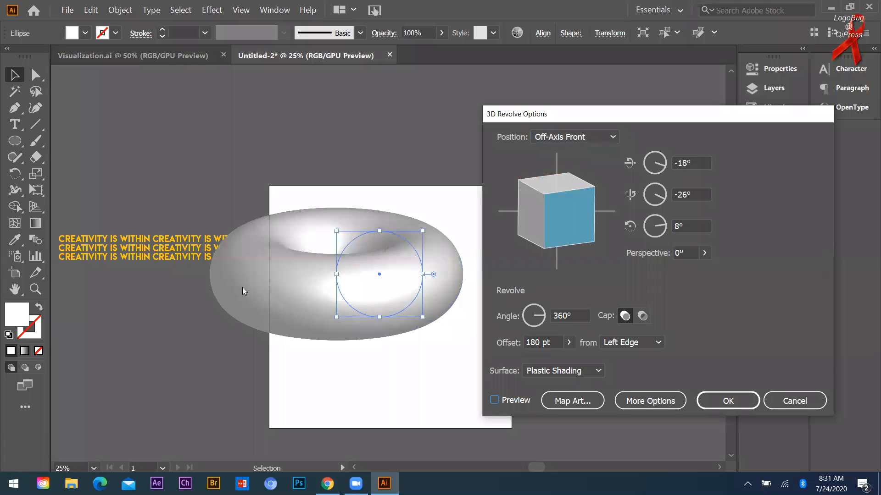
Set the 3D Revolve rotation around the X axis to 34° and turn on the preview.
click(578, 372)
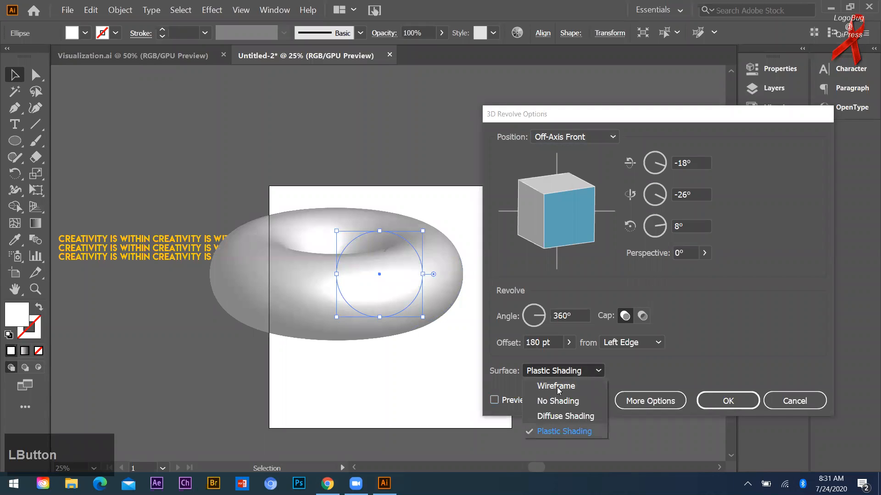
click(703, 162)
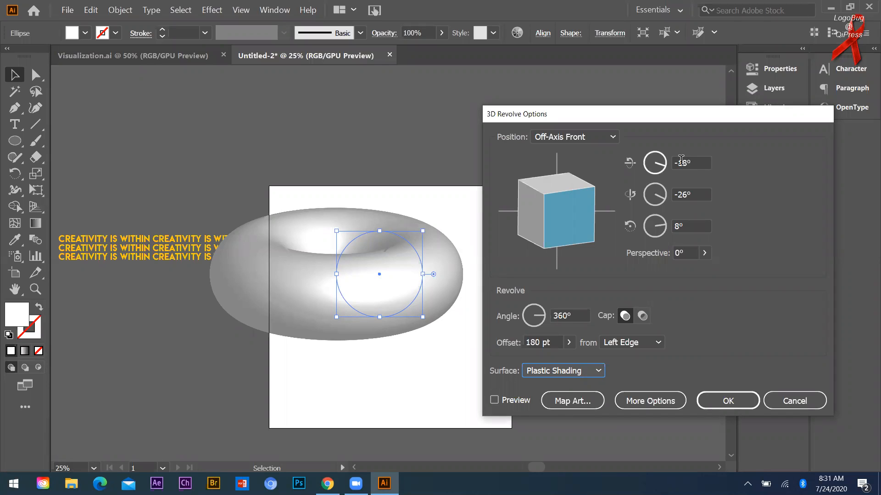
double_click(679, 162)
text(34)
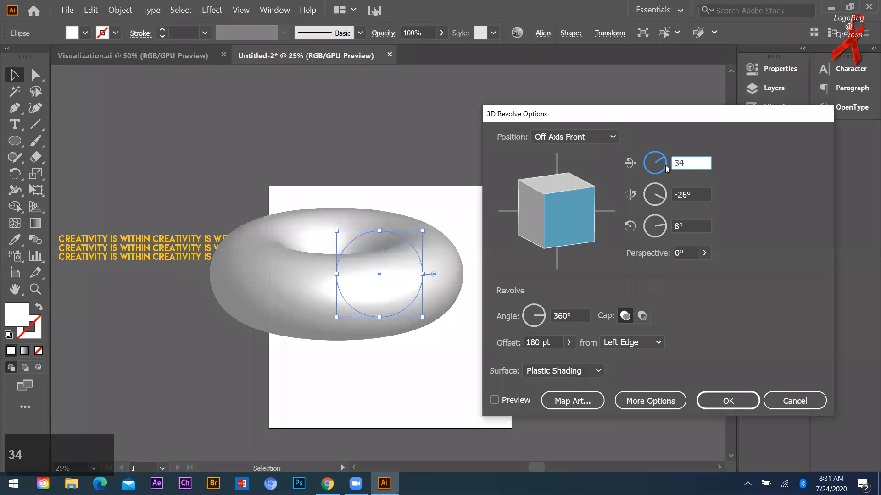
click(694, 194)
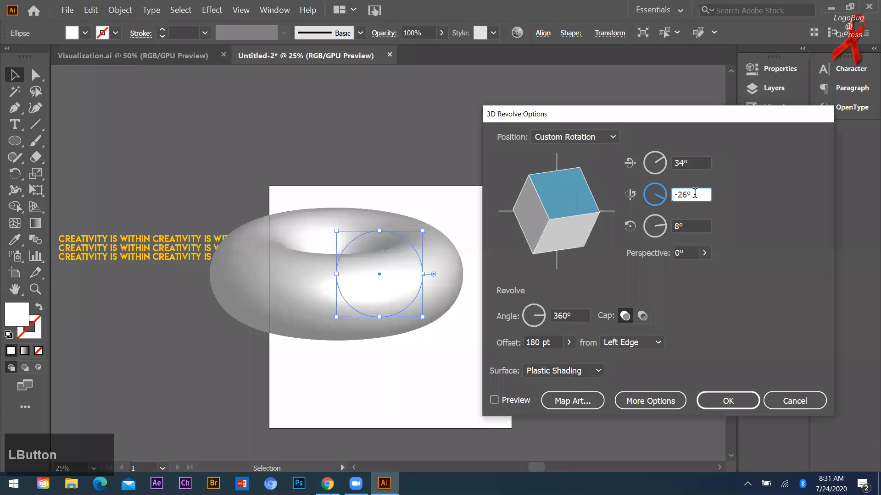
click(495, 400)
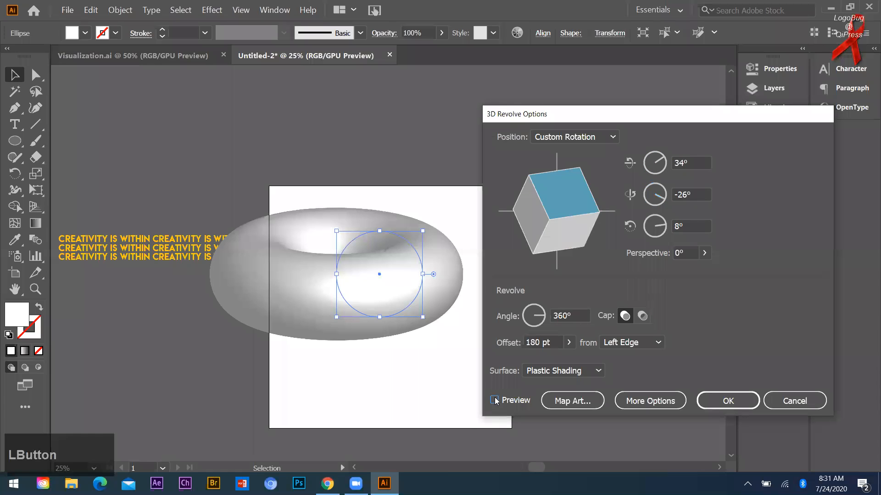
Try steeper negative Y-axis rotations down to -94° and set the Y-axis rotation to 14°.
click(693, 195)
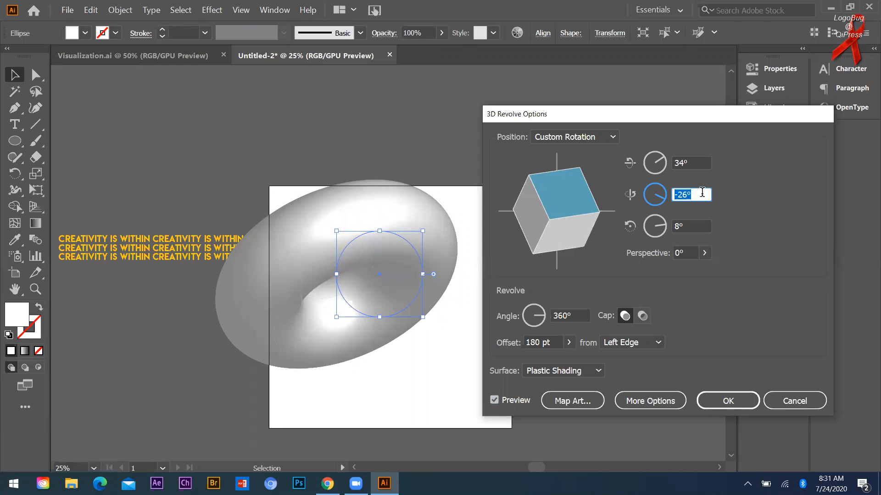
scroll(697, 193, down, 20)
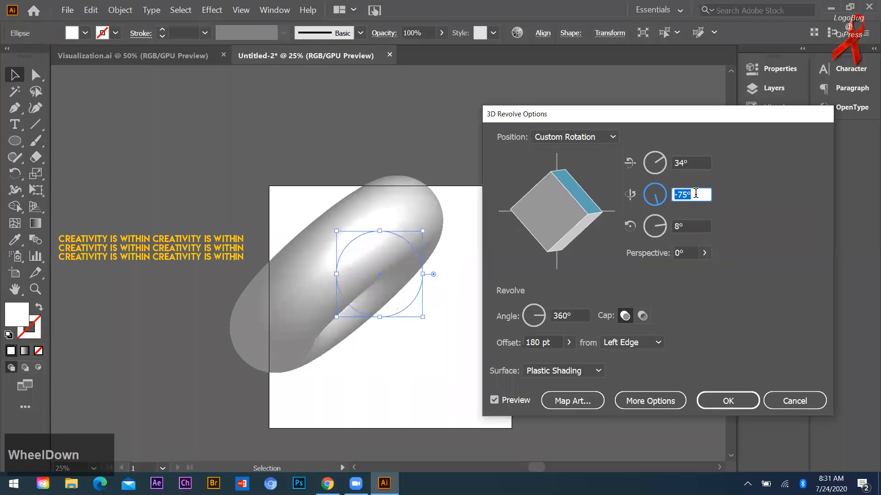
scroll(696, 193, down, 14)
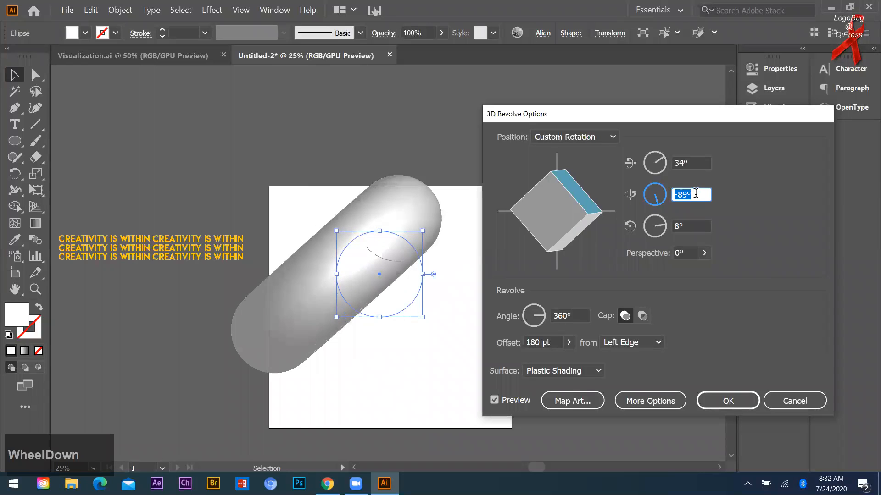
scroll(696, 194, down, 5)
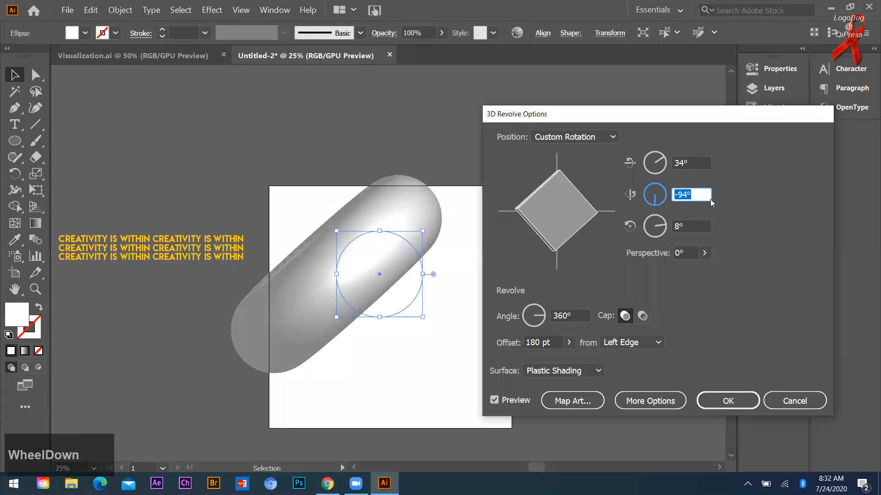
text(14)
Try several Z-axis rotations of the torus down to -117° and set the Z-axis rotation to -29°.
click(691, 224)
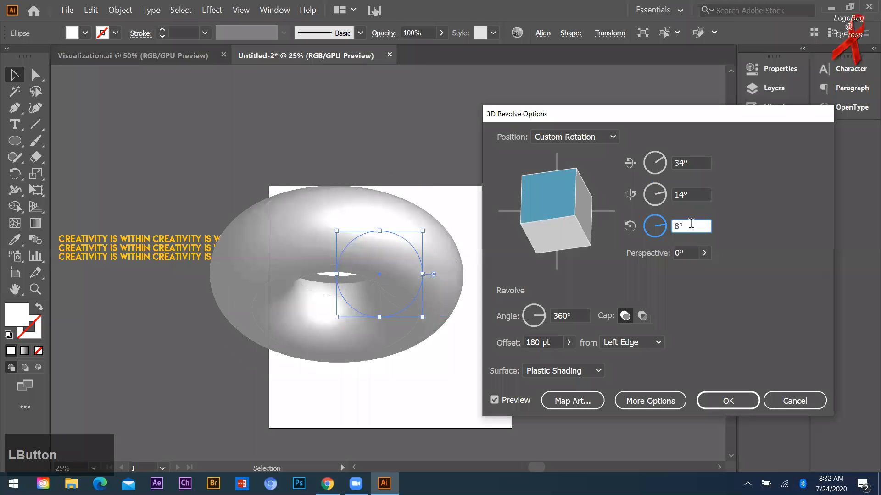
scroll(688, 225, down, 4)
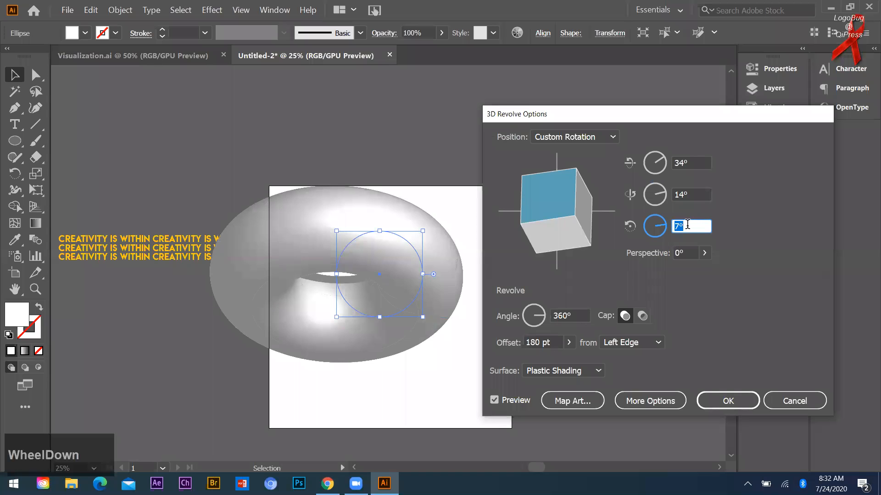
scroll(687, 225, down, 1)
scroll(688, 223, up, 12)
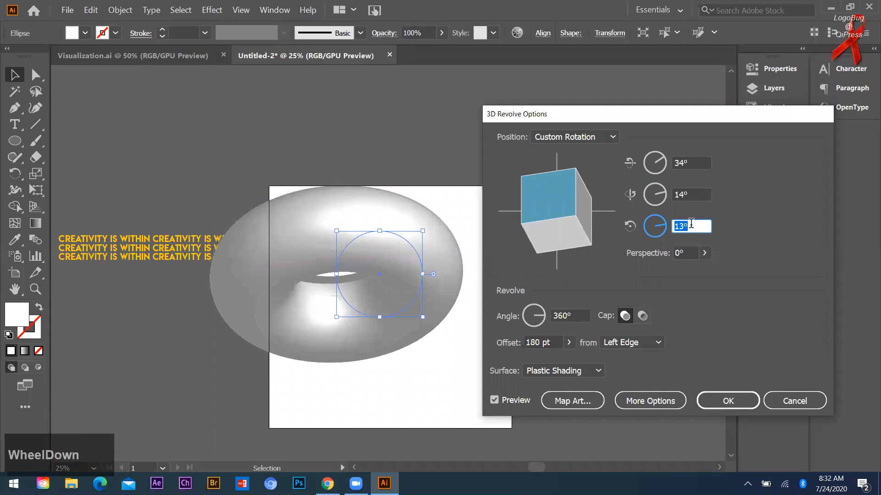
scroll(689, 224, down, 20)
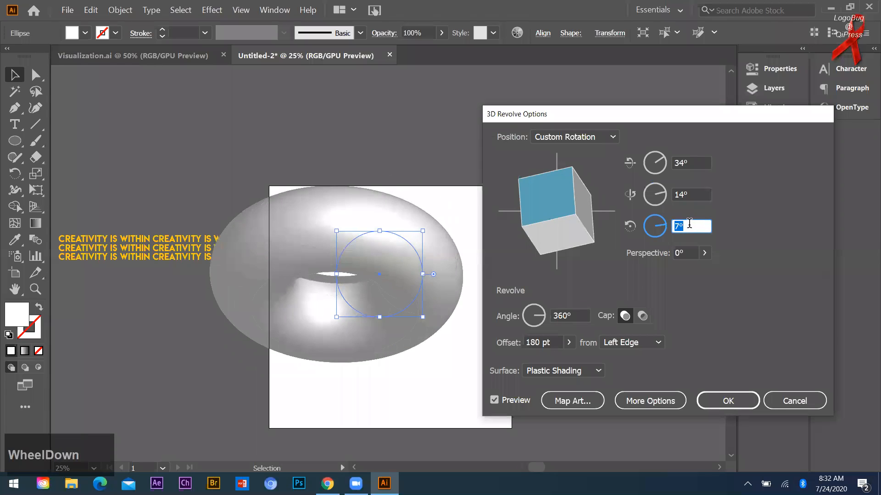
scroll(688, 224, down, 20)
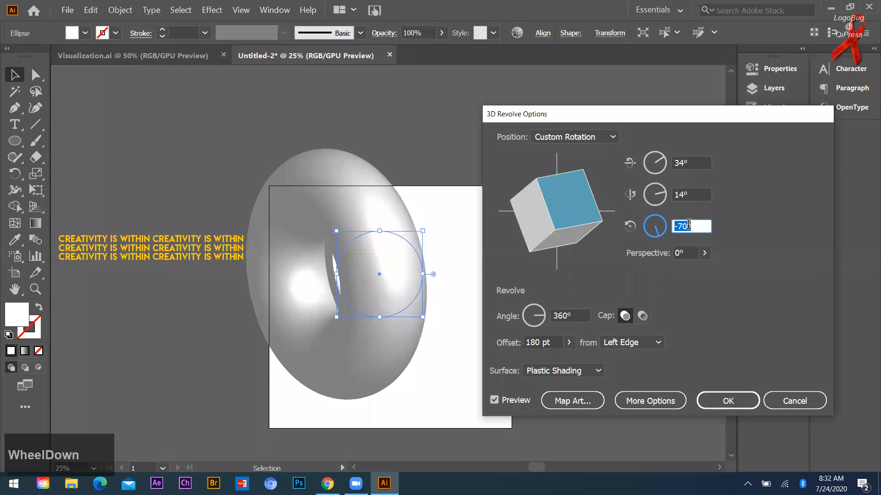
scroll(688, 224, down, 13)
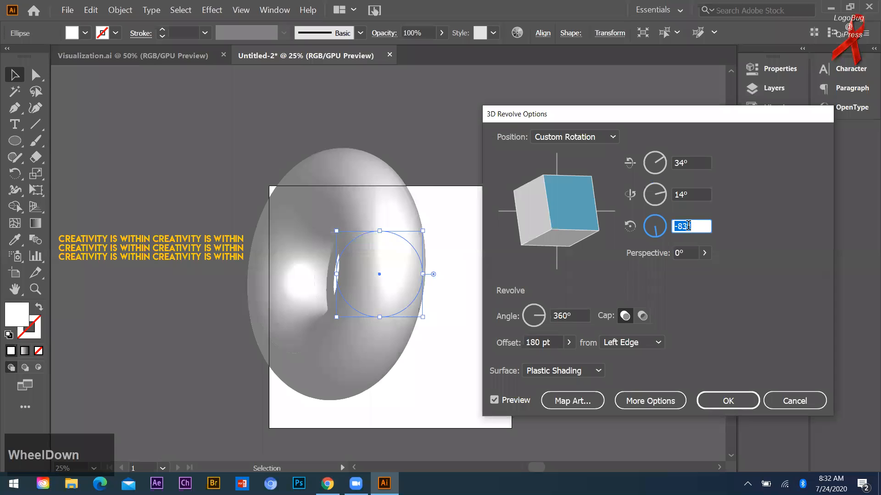
scroll(688, 225, down, 20)
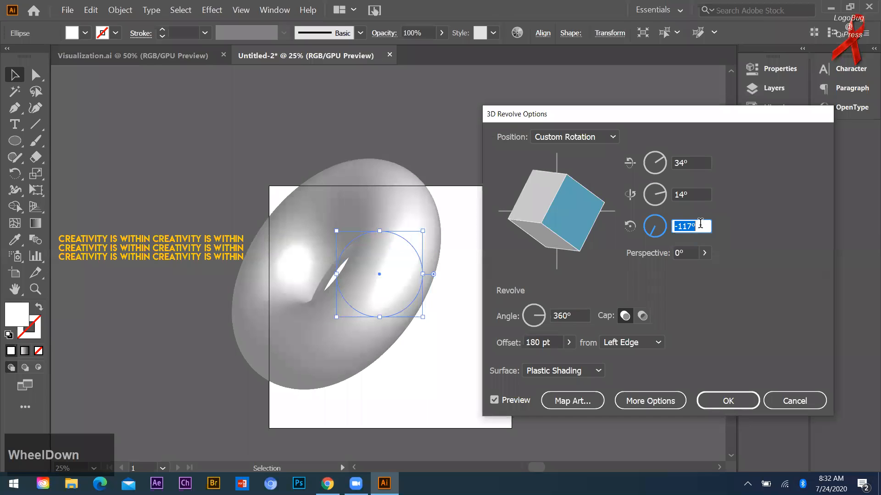
click(700, 224)
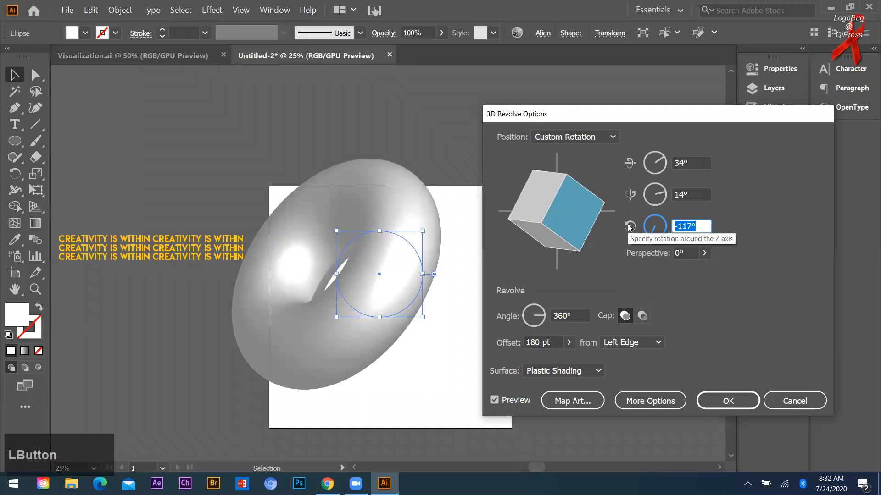
text(-29)
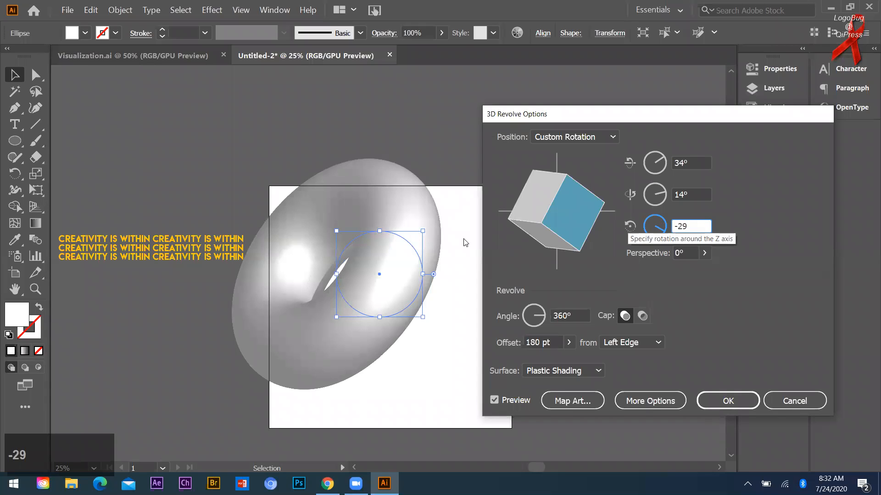
Try orienting the torus freehand with the position cube, to about 47°, 32° and -12° around X, Y and Z.
click(495, 401)
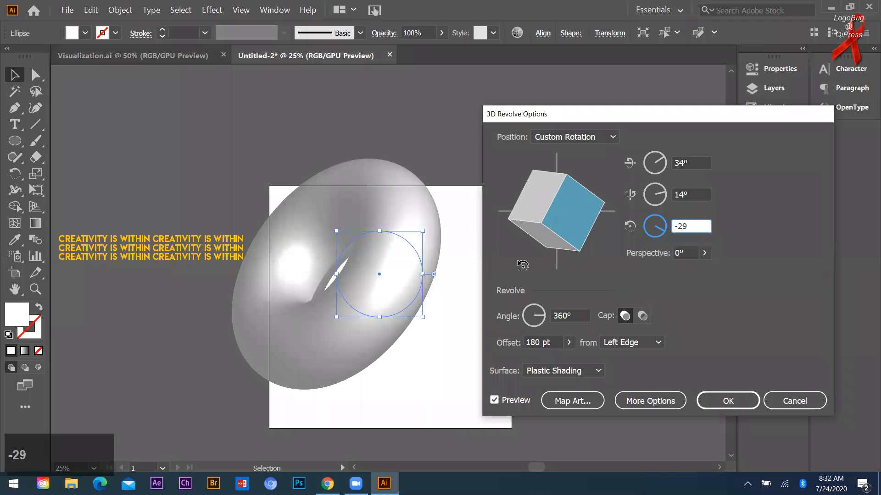
drag(547, 219, 574, 202)
click(494, 400)
drag(559, 204, 570, 209)
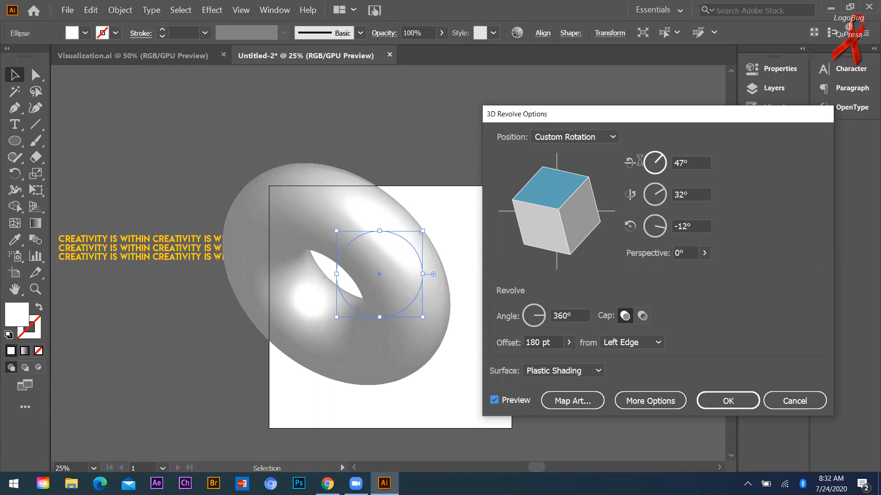
Set the torus rotation to 34° around X, 14° around Y and -29° around Z.
click(697, 164)
text(34)
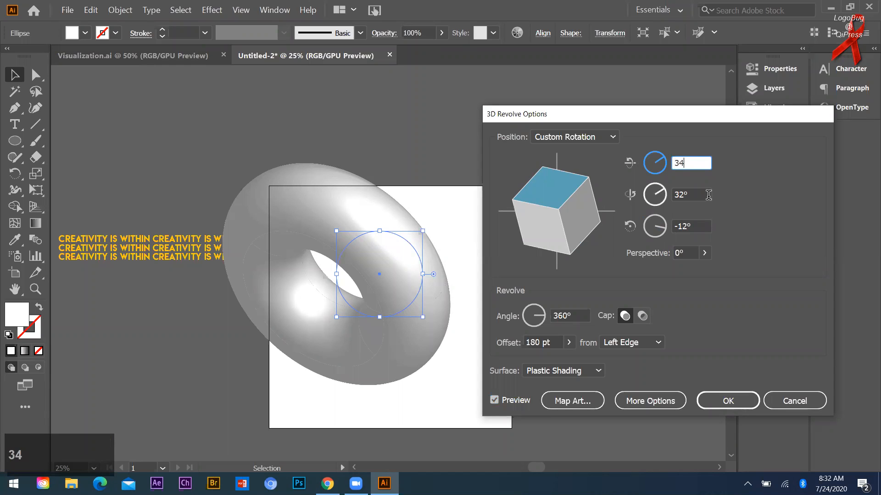
click(646, 202)
text(14)
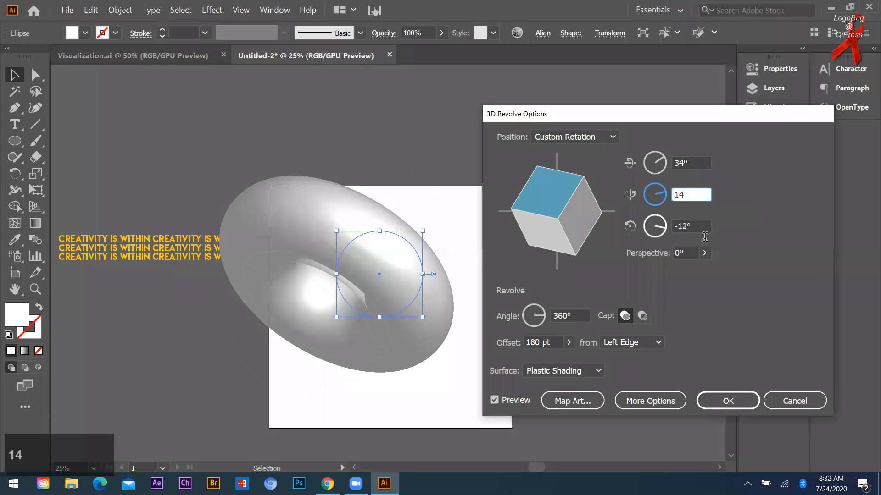
click(704, 237)
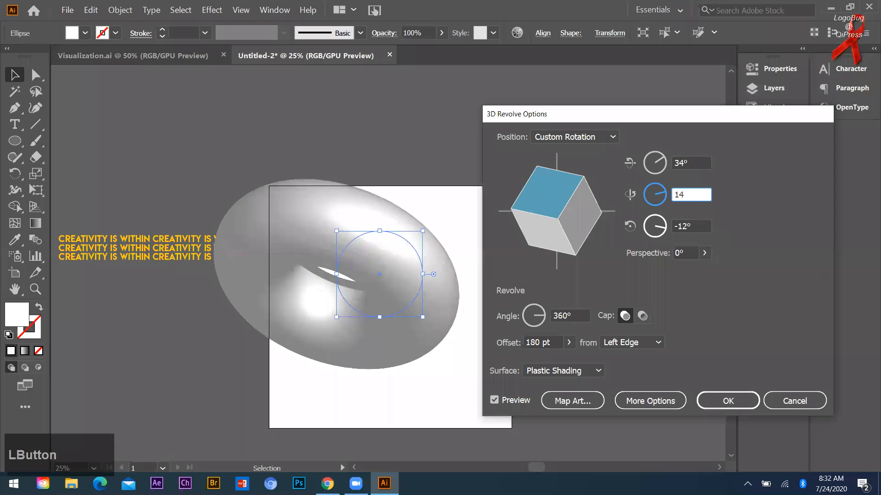
key(Tab)
text(-29)
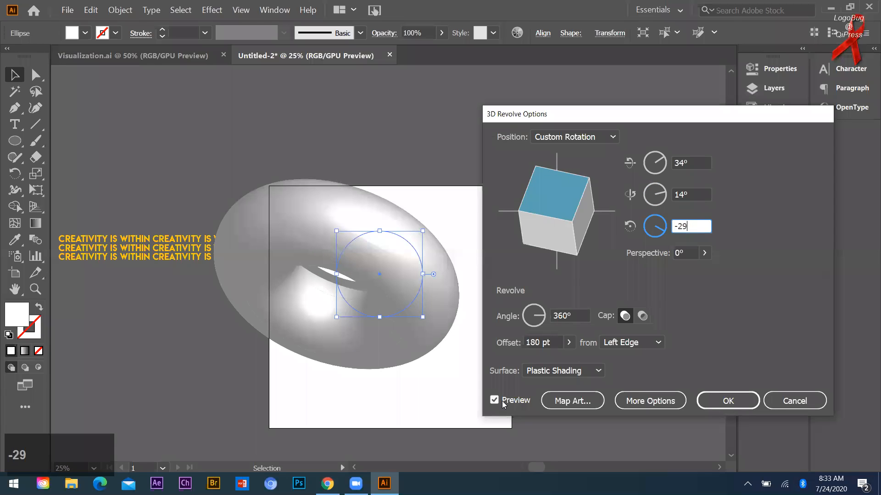
click(502, 401)
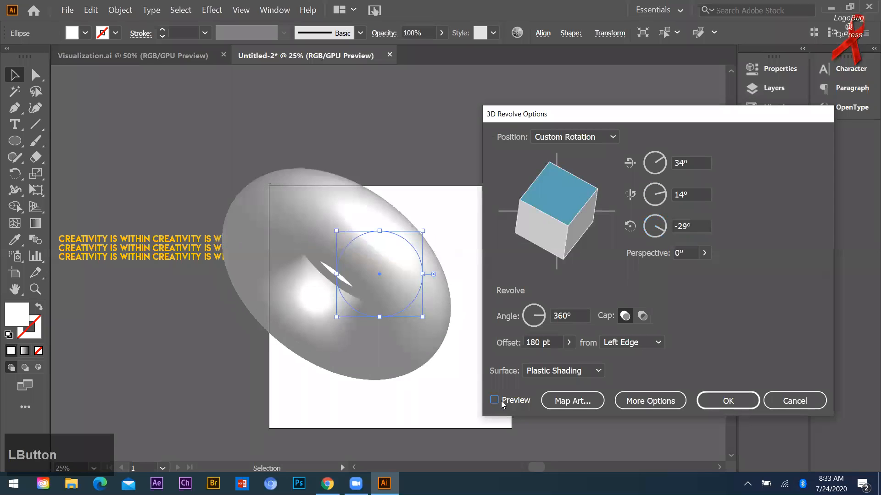
Try Z-axis rotations of the torus down to -43° and return the angle to -29°.
click(700, 226)
scroll(700, 226, down, 10)
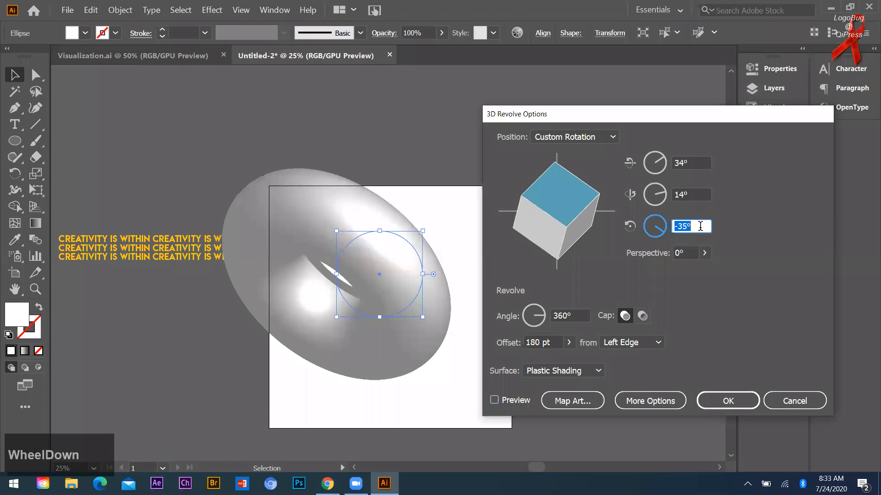
scroll(700, 227, down, 4)
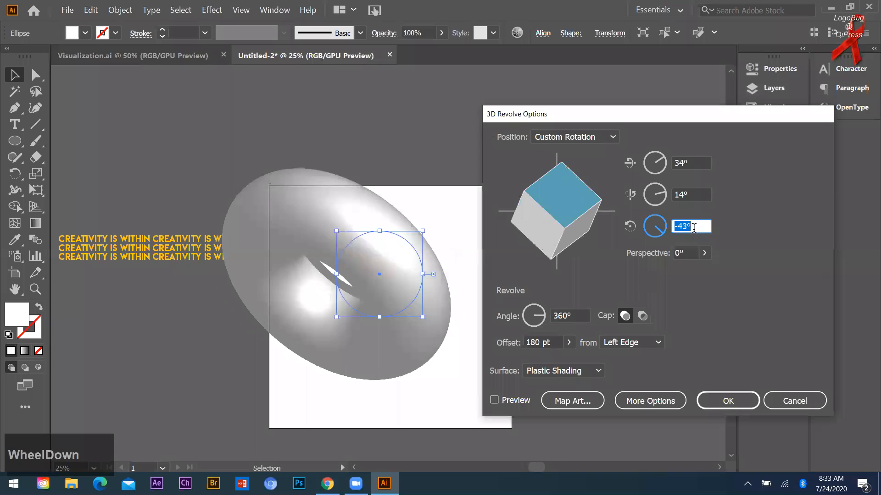
scroll(694, 227, up, 1)
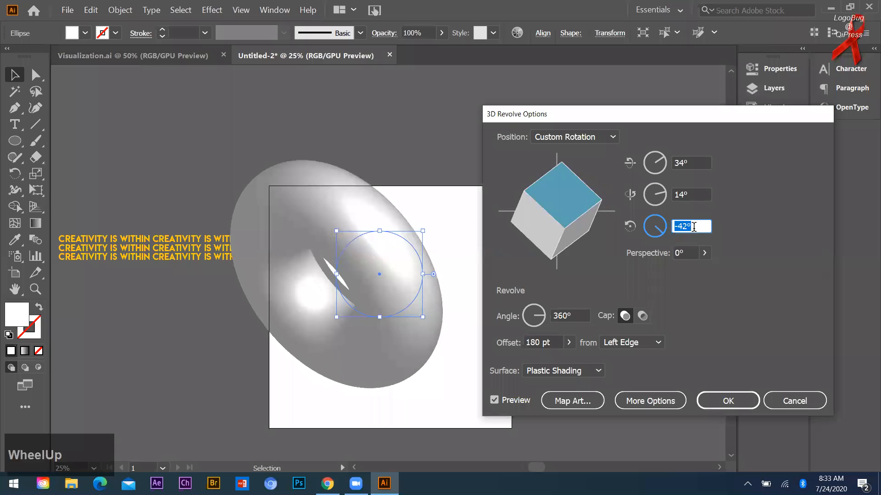
scroll(693, 227, down, 13)
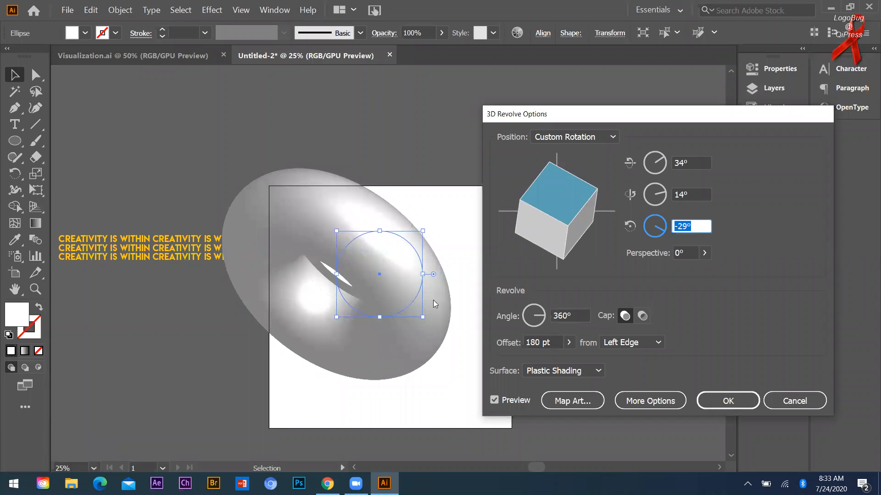
Try lowering the Y-axis rotation of the torus to 7°.
click(692, 194)
scroll(692, 194, down, 1)
scroll(692, 193, down, 7)
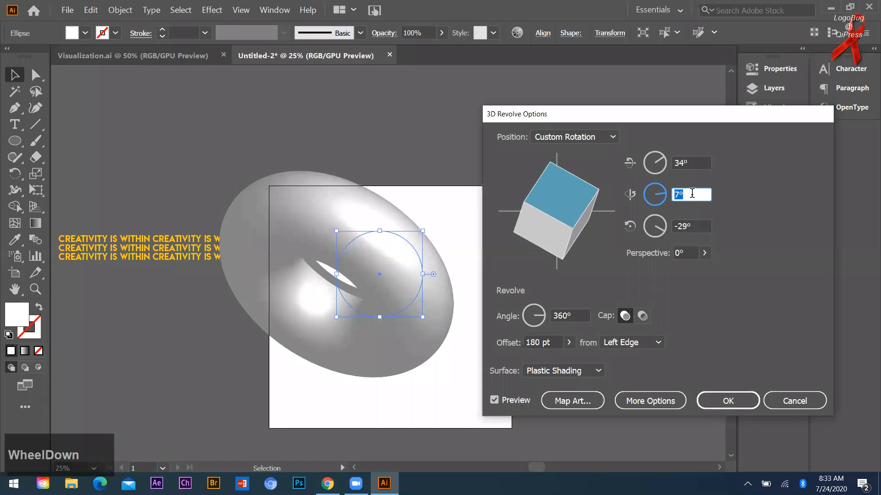
Adjust the X-axis rotation with the preview on to open up the torus hole, settling on 49°.
click(693, 163)
scroll(693, 160, down, 4)
scroll(694, 158, up, 1)
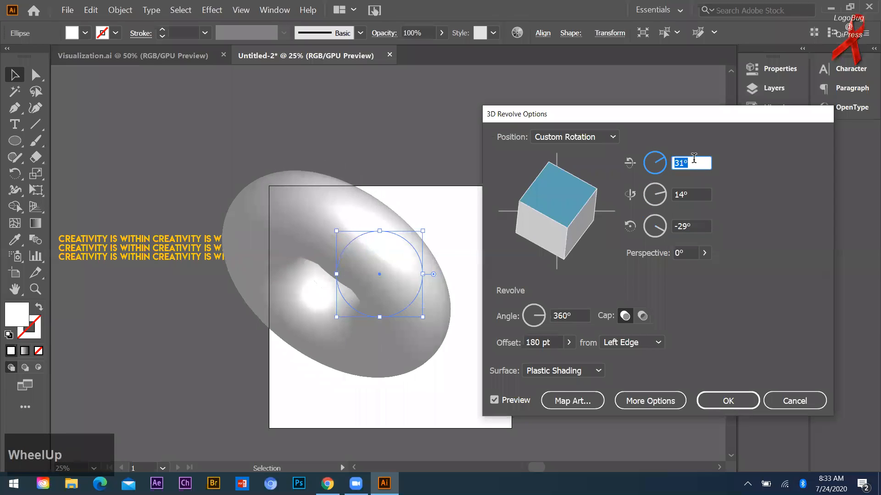
scroll(694, 157, up, 6)
scroll(694, 157, down, 1)
scroll(693, 158, up, 13)
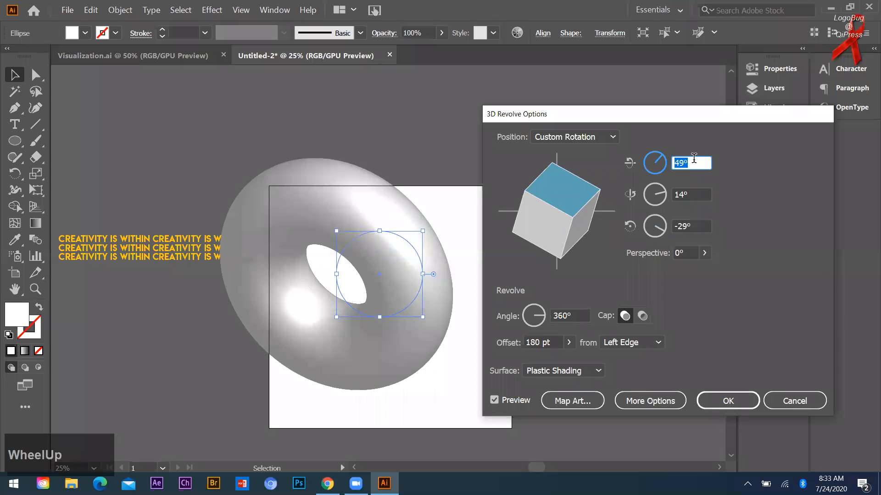
scroll(693, 157, down, 2)
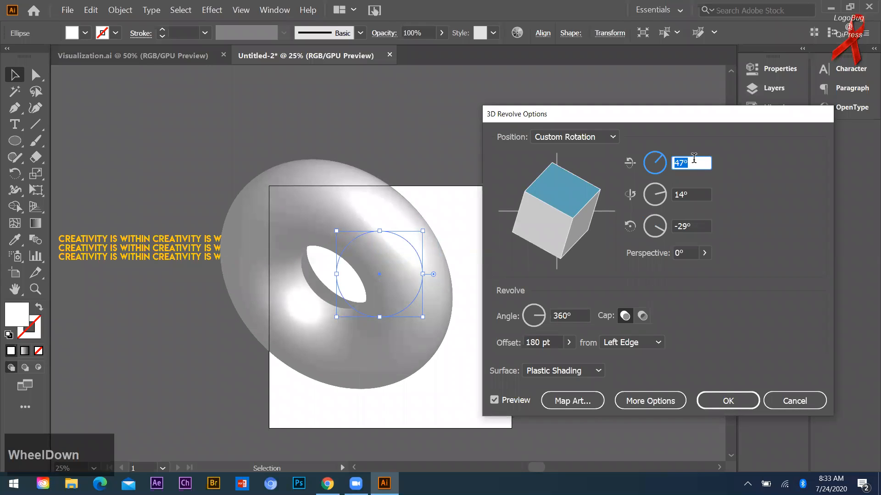
scroll(694, 157, up, 2)
click(454, 293)
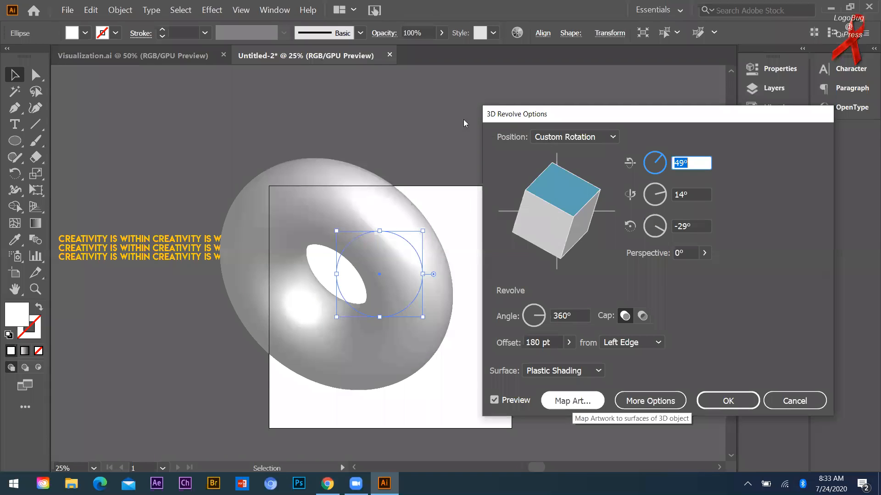
Map the New Symbol text artwork onto the torus and stretch it to cover the full width and height of the surface.
click(584, 403)
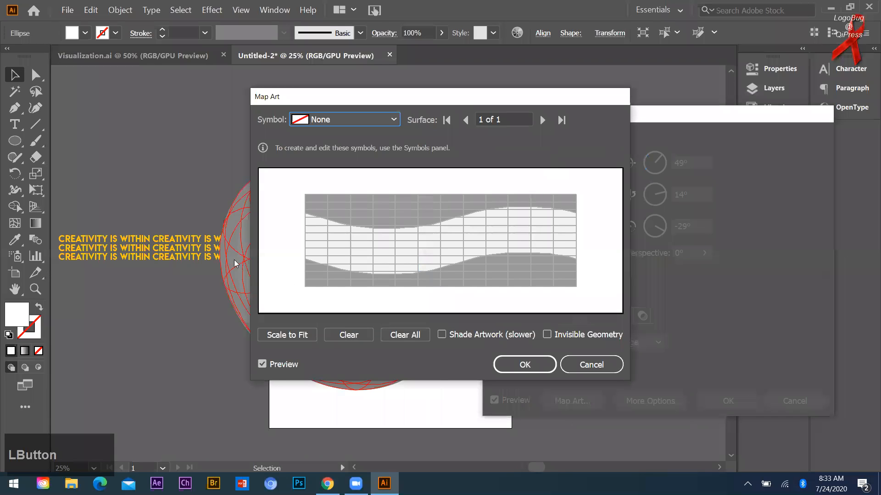
drag(354, 96, 545, 106)
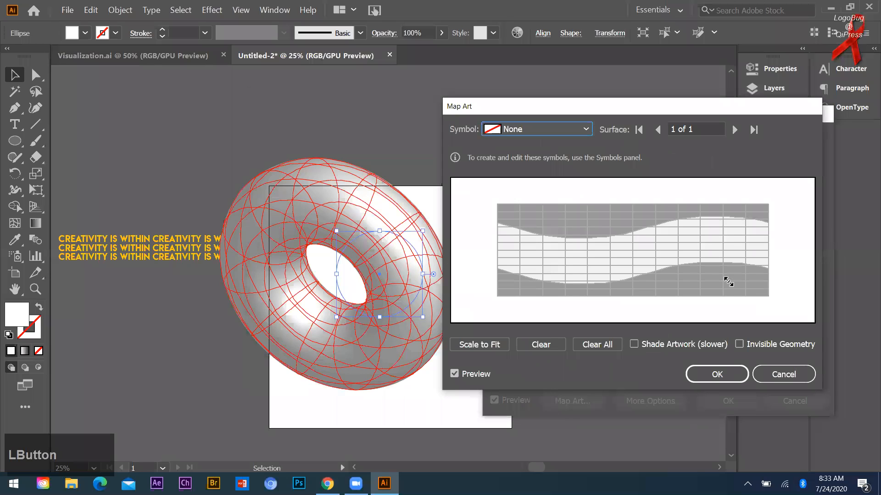
drag(728, 282, 602, 247)
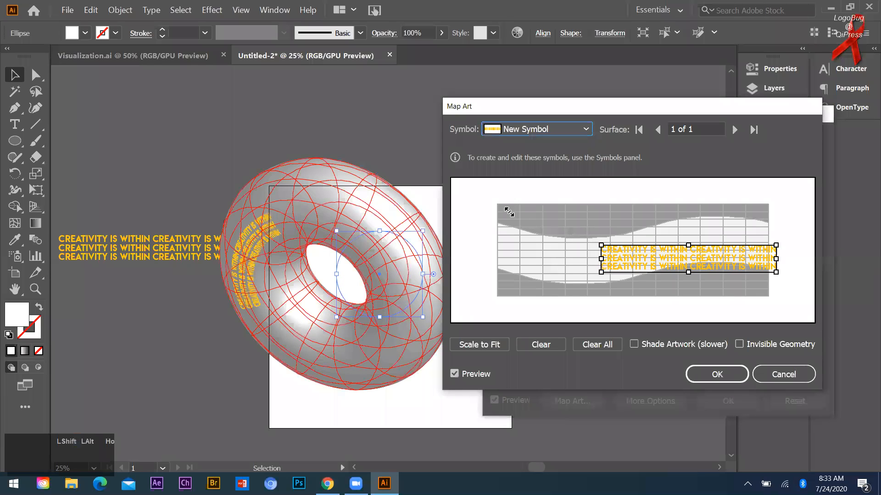
drag(735, 290, 827, 296)
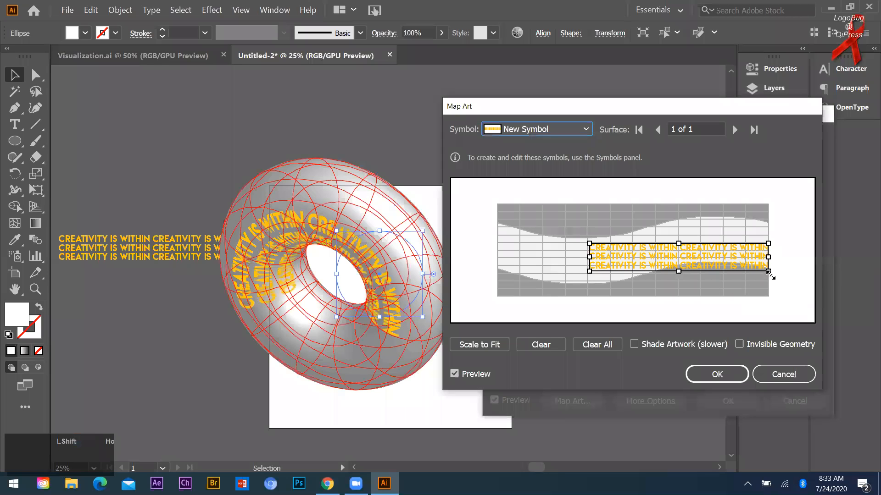
drag(589, 244, 498, 229)
drag(633, 271, 631, 301)
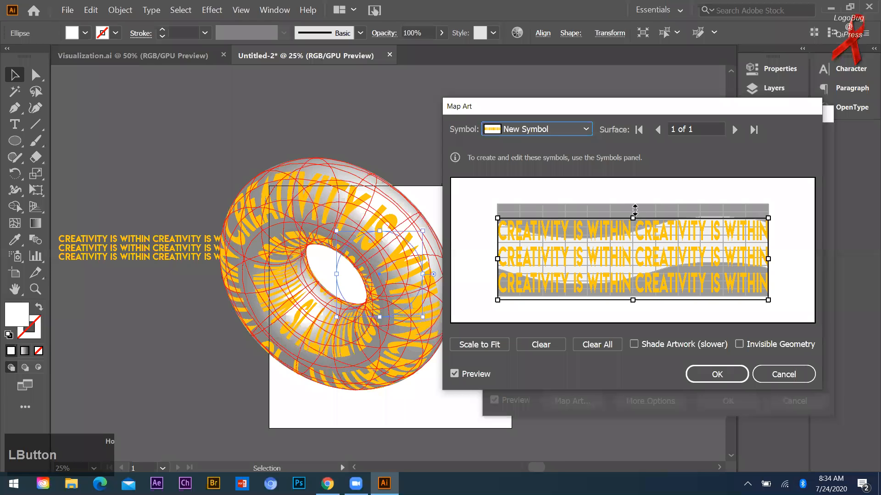
drag(635, 210, 635, 205)
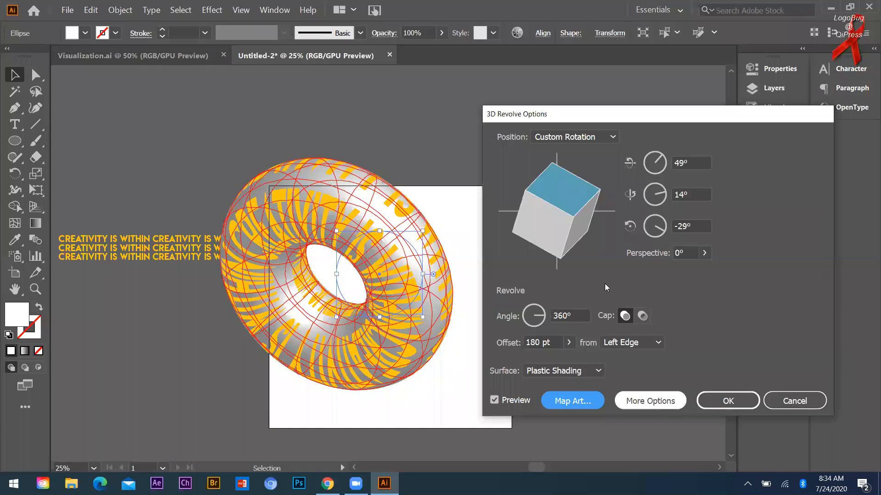
Show the extended shading options and position a second light near the left edge of the lighting sphere.
click(534, 399)
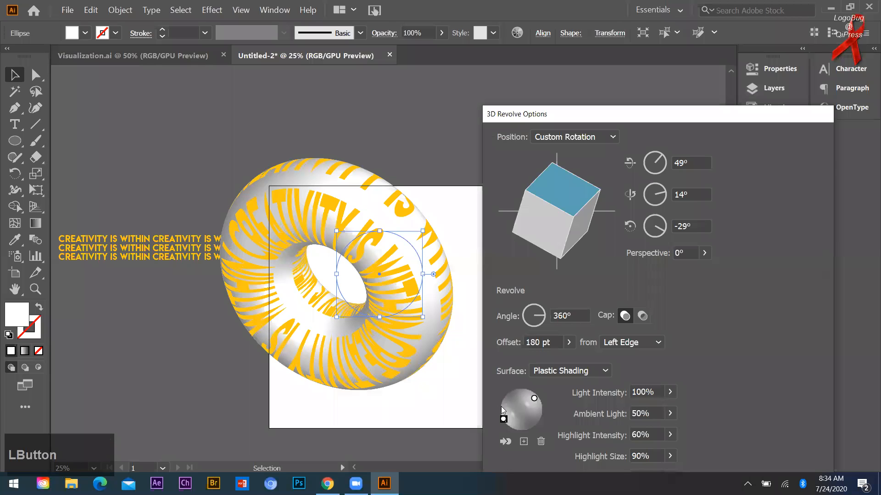
drag(500, 407, 504, 412)
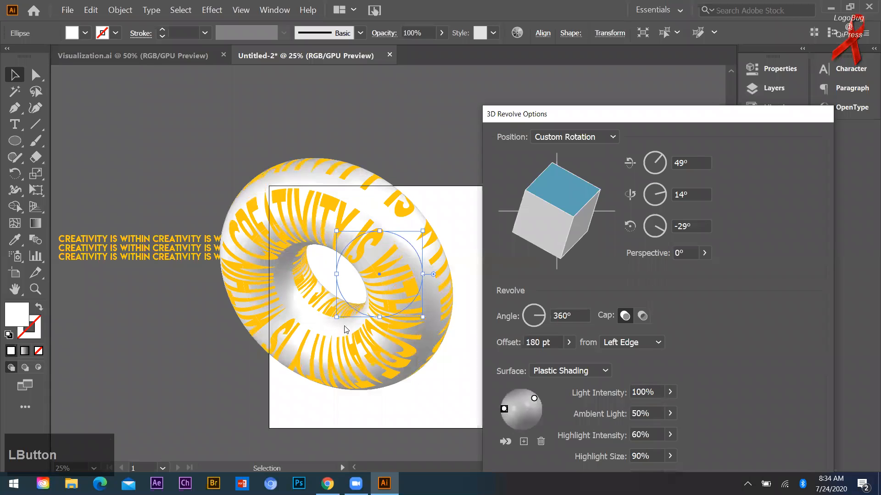
scroll(344, 326, down, 1)
drag(504, 410, 505, 416)
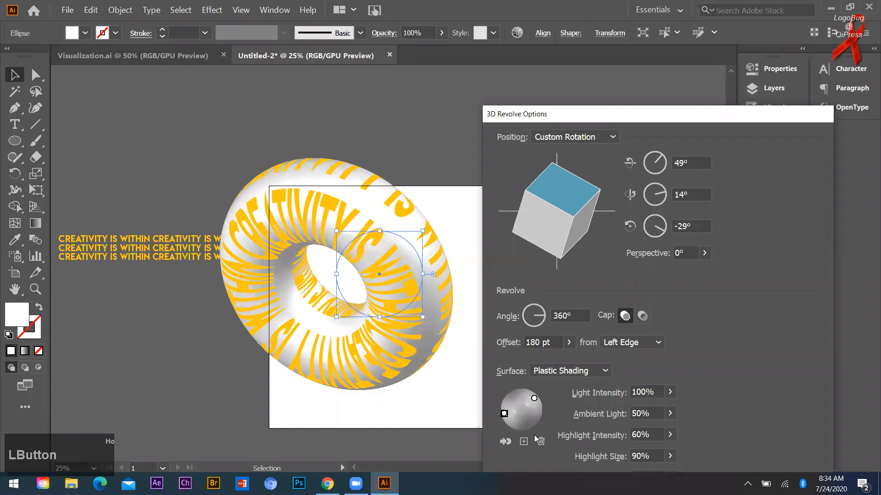
Set the torus's light intensity to 98%, ambient light to 33% and highlight intensity to 54%.
click(652, 390)
scroll(646, 435, up, 2)
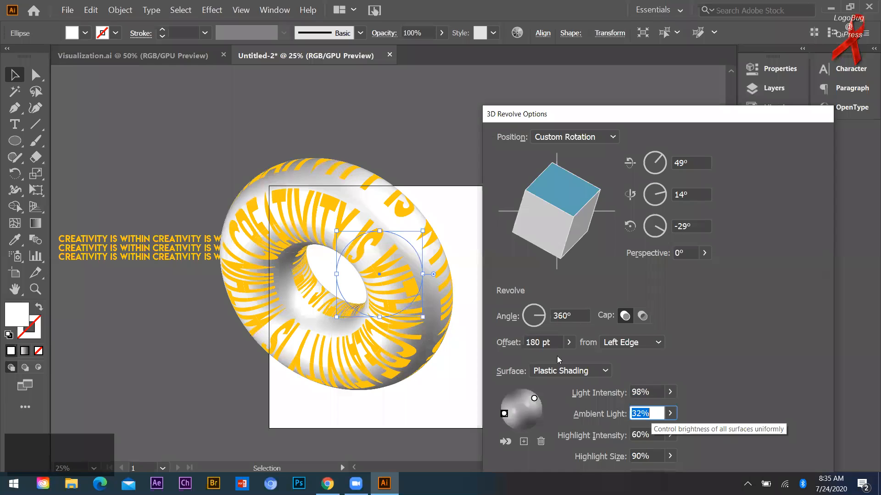
scroll(614, 348, down, 12)
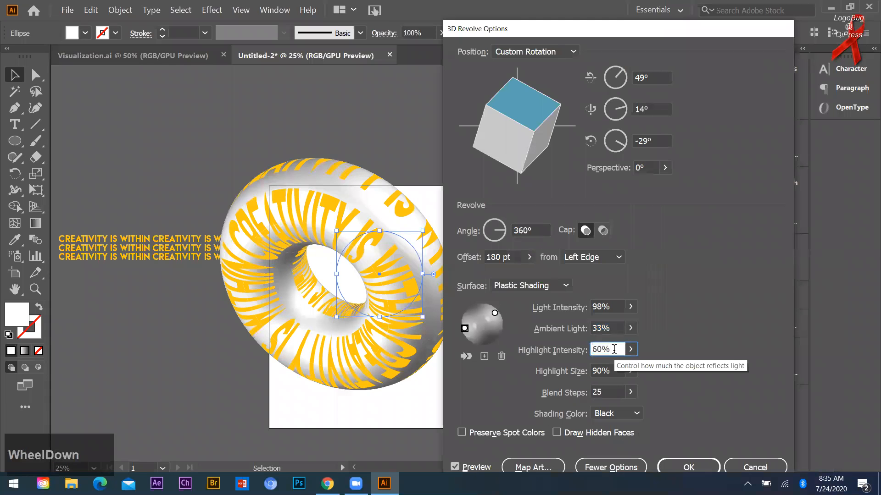
scroll(614, 350, up, 6)
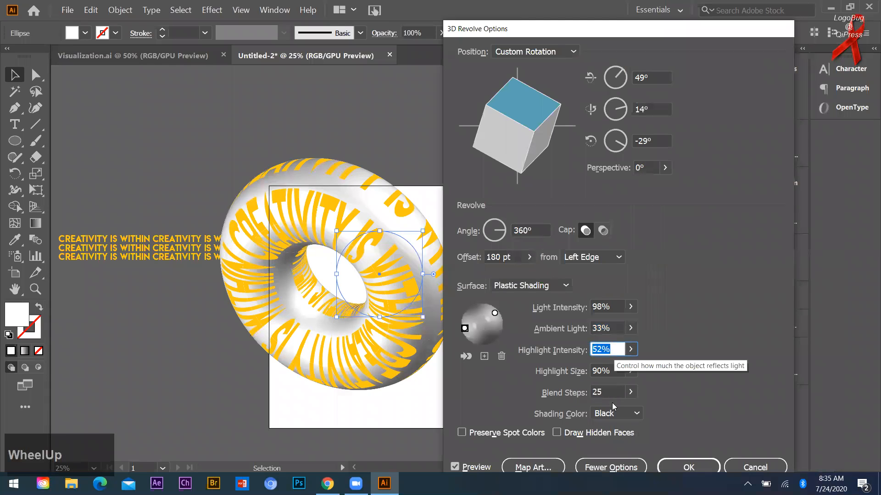
Raise the blend steps to 54 and apply the 3D revolve settings to the torus.
click(608, 392)
scroll(607, 391, up, 1)
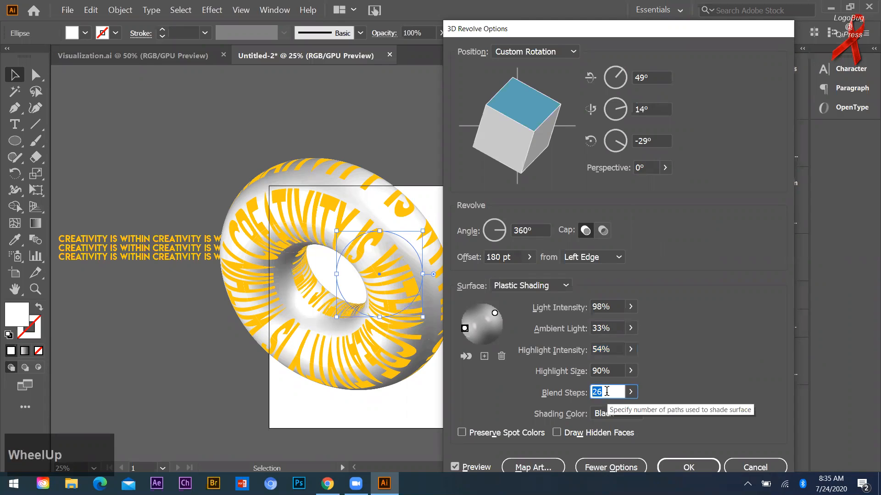
scroll(606, 391, down, 5)
scroll(606, 392, up, 2)
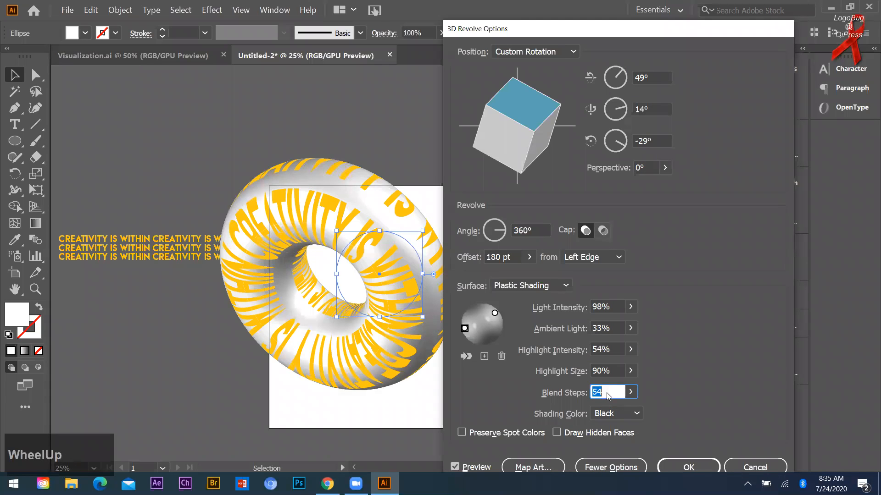
click(542, 446)
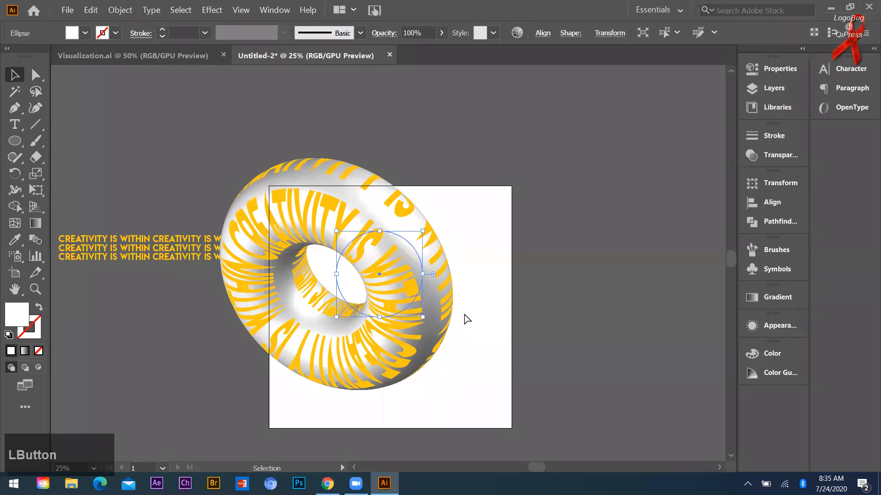
Move the torus onto the artboard, try a smaller source circle and undo that resize.
key(ctrl+z)
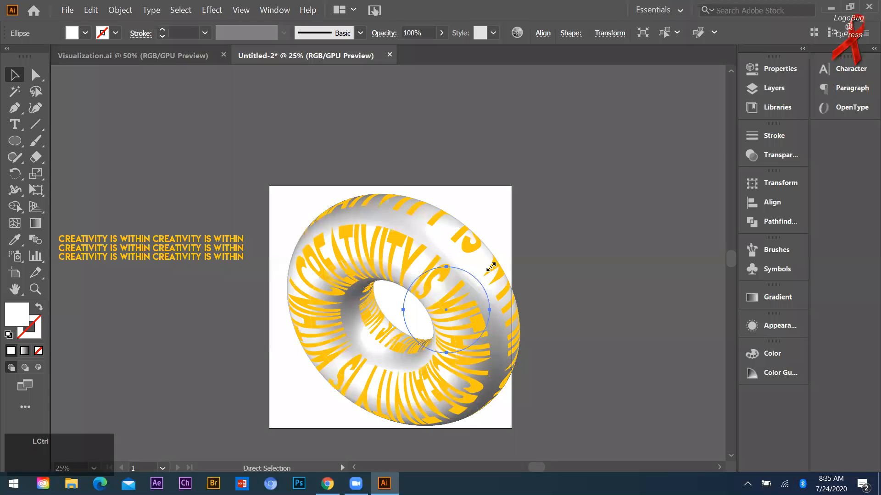
key(ctrl+t)
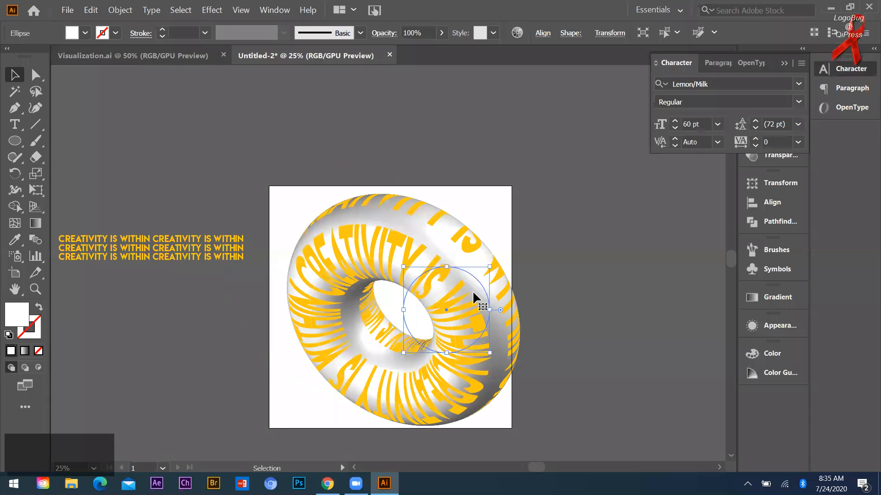
key(ctrl+z)
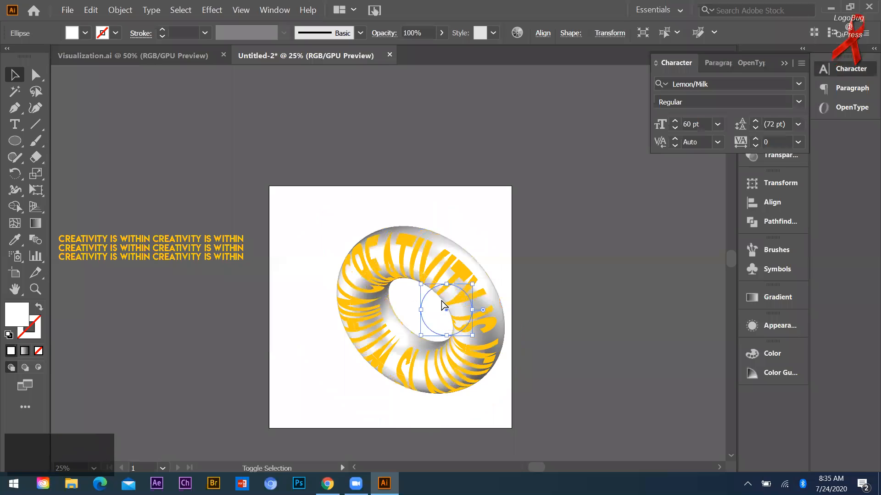
key(ctrl+z)
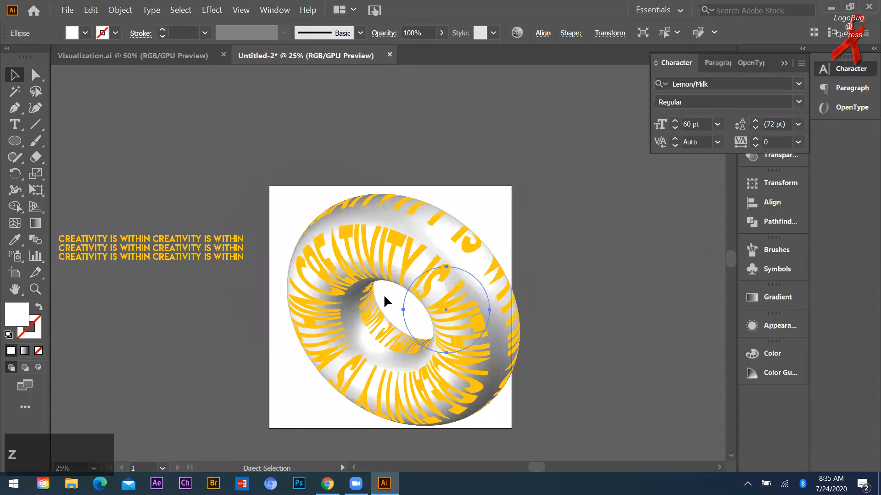
Try expanding the white torus's appearance and scaling the resulting group down, and undo these changes.
click(384, 260)
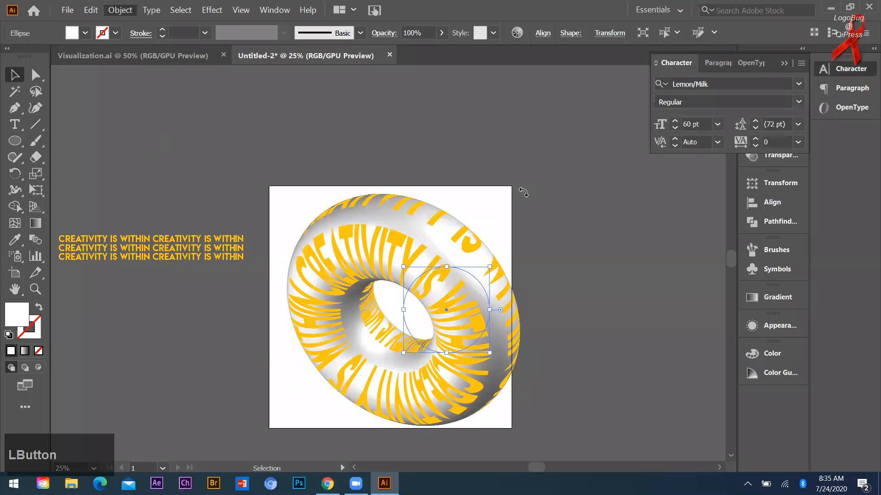
key(alt+o)
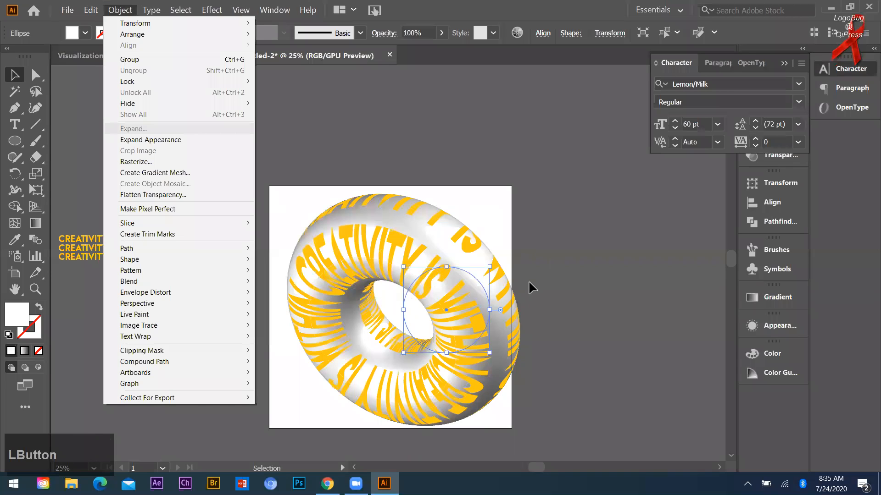
click(393, 236)
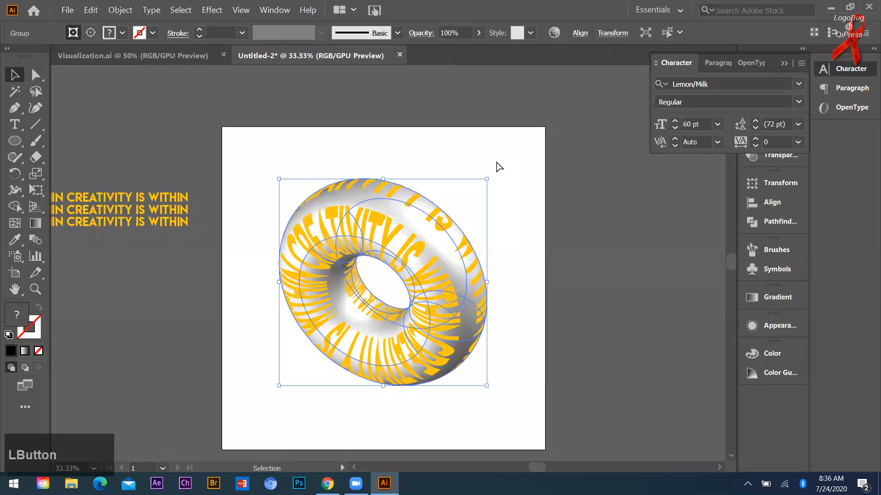
key(ctrl+z)
key(ctrl+z)
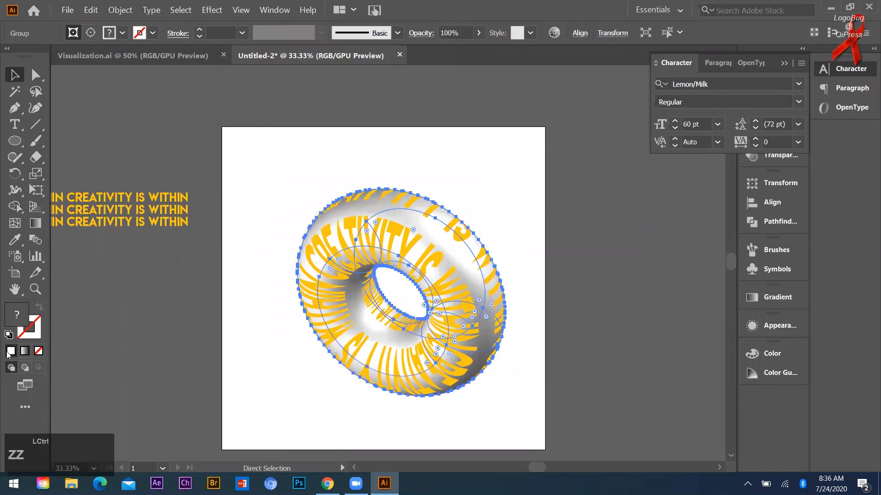
key(ctrl+z)
key(ctrl+z)
Change the torus's fill color to black (#000000) and check the result against the yellow lettering.
click(14, 325)
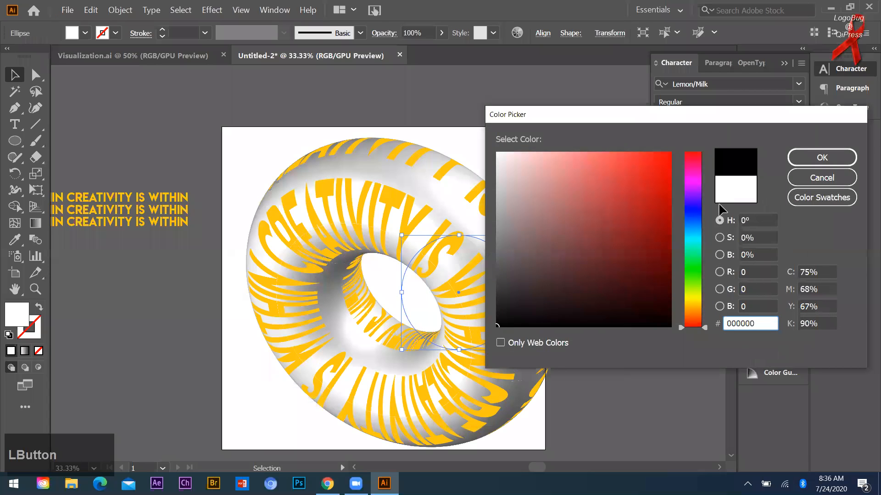
key(Return)
alt+scroll(278, 225, down, 1)
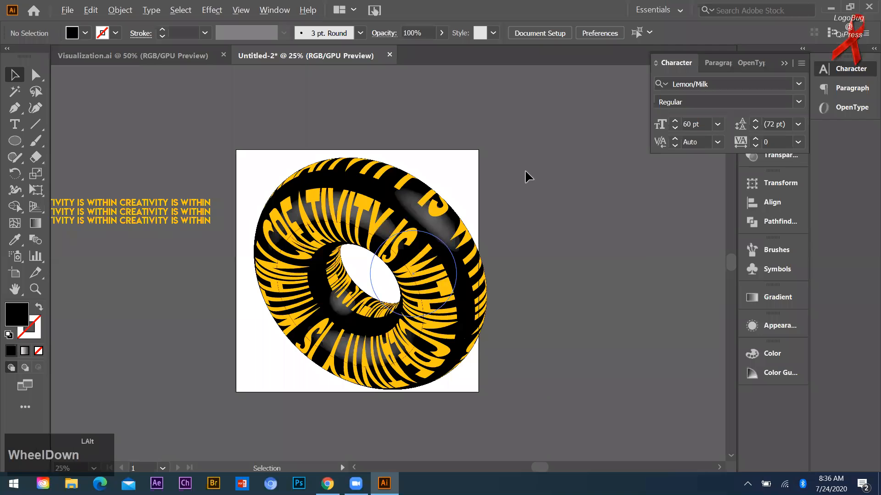
alt+scroll(505, 252, up, 1)
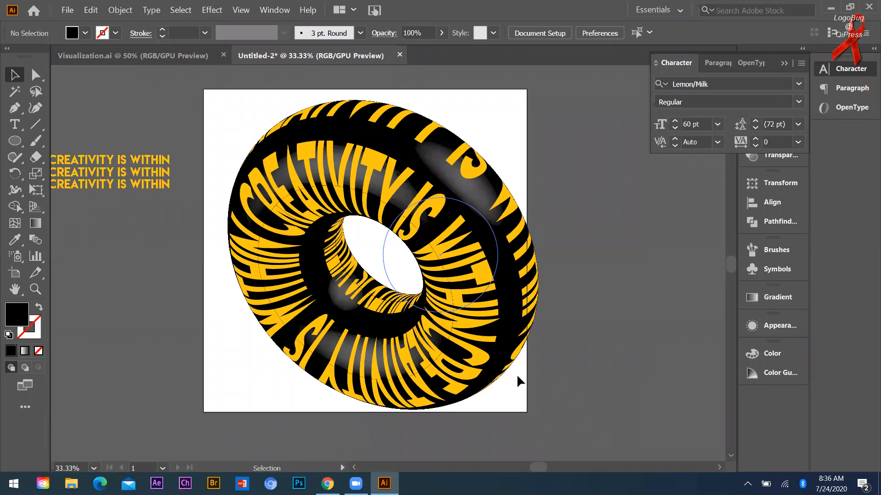
Expand the black torus's appearance and scale it down to fit within the middle of the artboard.
click(504, 356)
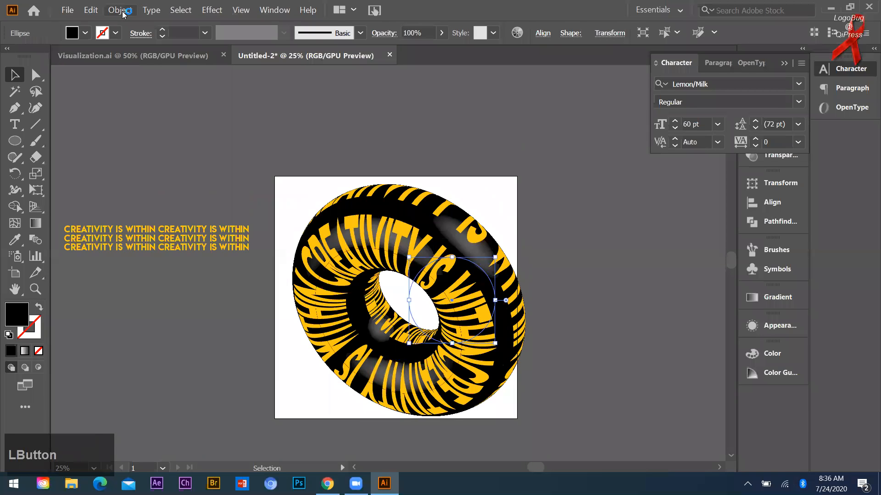
click(165, 149)
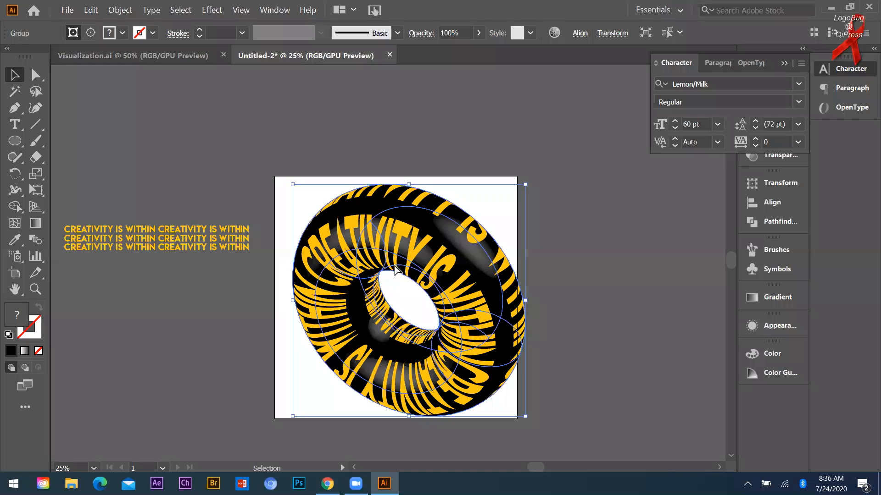
drag(525, 185, 473, 236)
drag(416, 266, 321, 321)
click(492, 312)
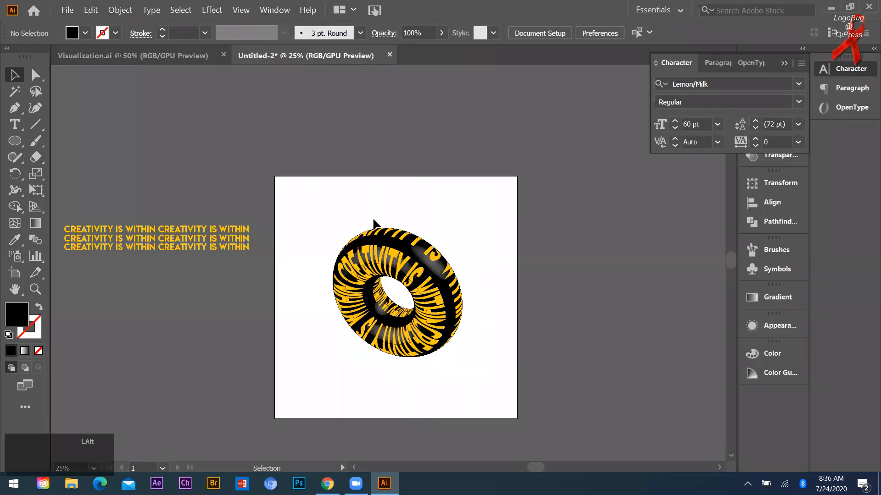
scroll(457, 277, up, 1)
click(546, 301)
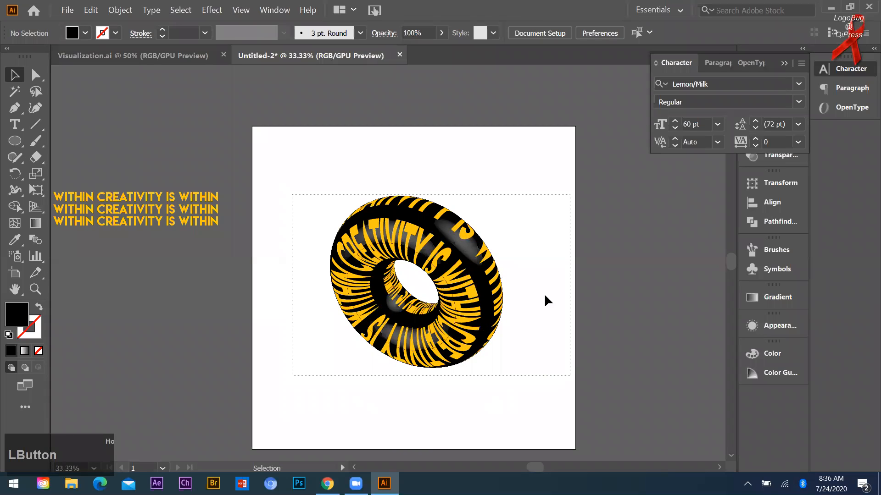
Delete the three loose "CREATIVITY IS WITHIN" text lines beside the artboard and center the torus horizontally on it.
scroll(514, 287, down, 1)
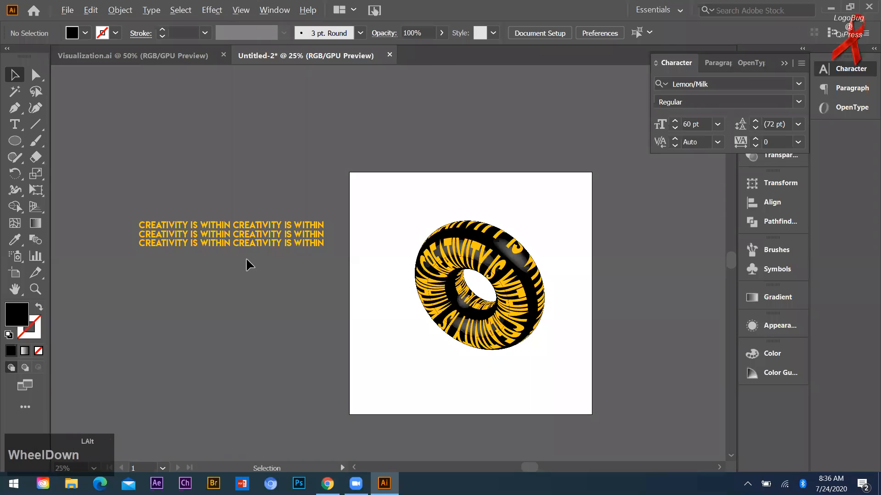
scroll(517, 285, up, 1)
key(Delete)
drag(580, 262, 404, 259)
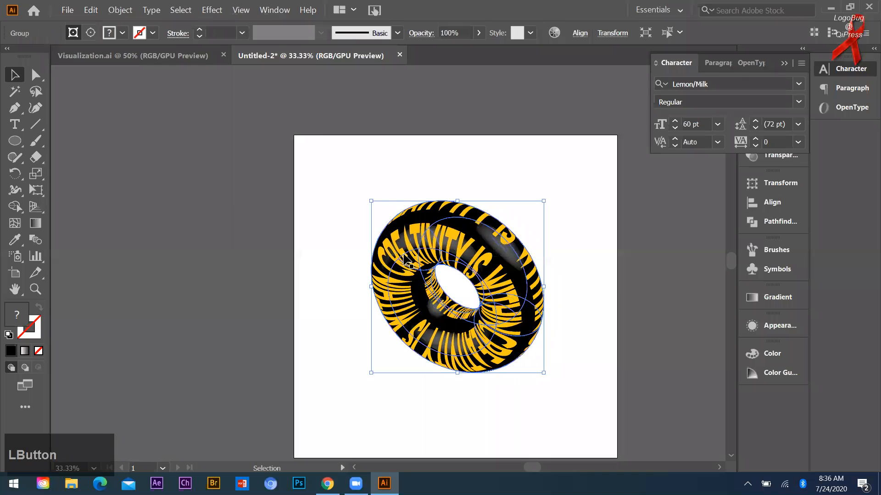
Draw a black square covering the whole artboard with the Rectangle tool and send it behind the torus.
right_click(60, 154)
click(69, 143)
drag(293, 123, 617, 446)
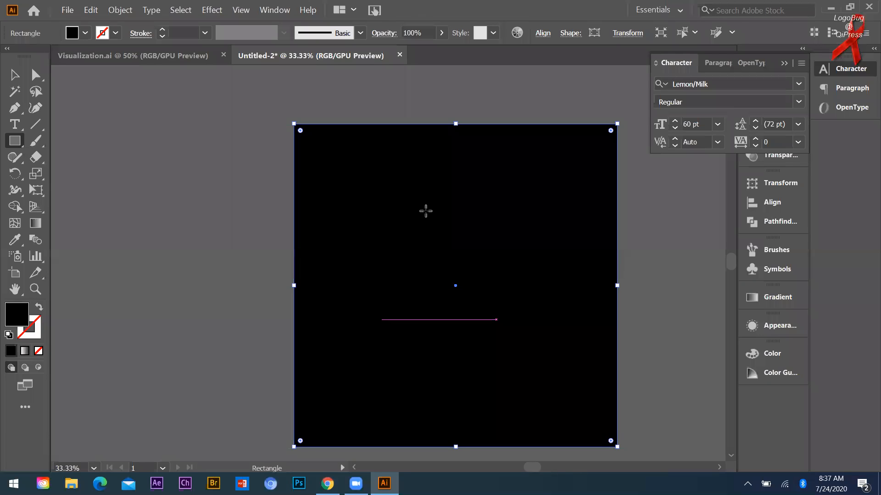
key(ctrl+shift)
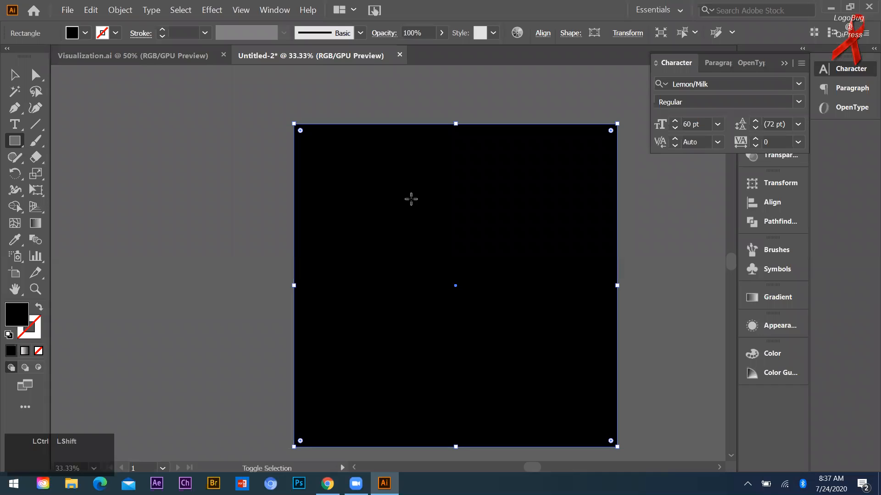
key(ctrl+shift+[)
click(16, 77)
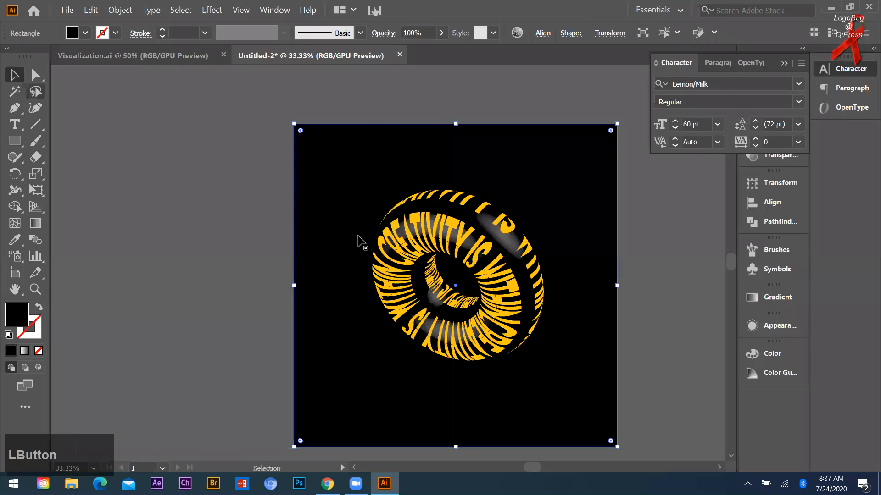
Copy the "HEALTH and BEAUTY" text block and three vertical bars from Visualization.ai into the Untitled-2 document.
scroll(374, 228, up, 1)
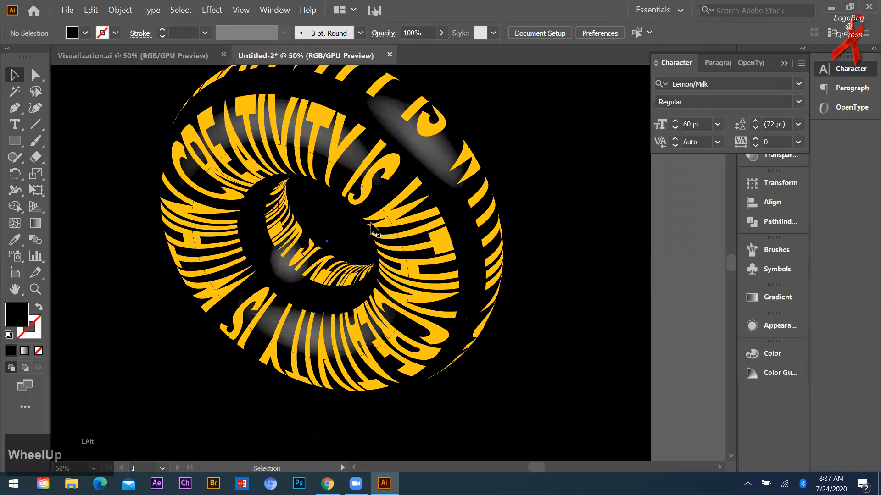
scroll(371, 224, down, 2)
click(232, 88)
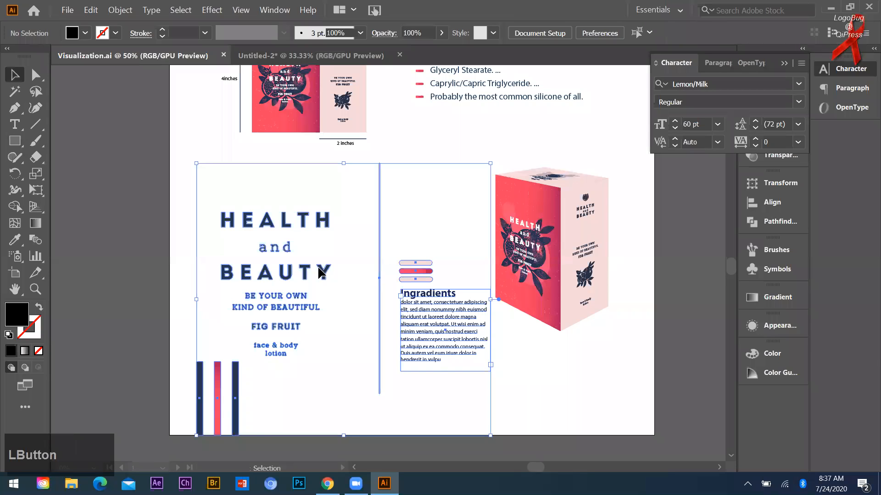
drag(318, 268, 361, 359)
drag(365, 293, 362, 289)
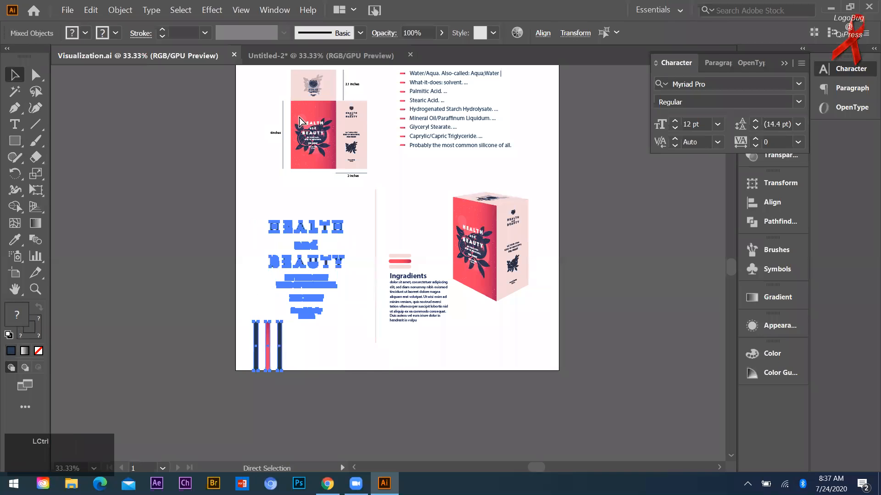
click(308, 56)
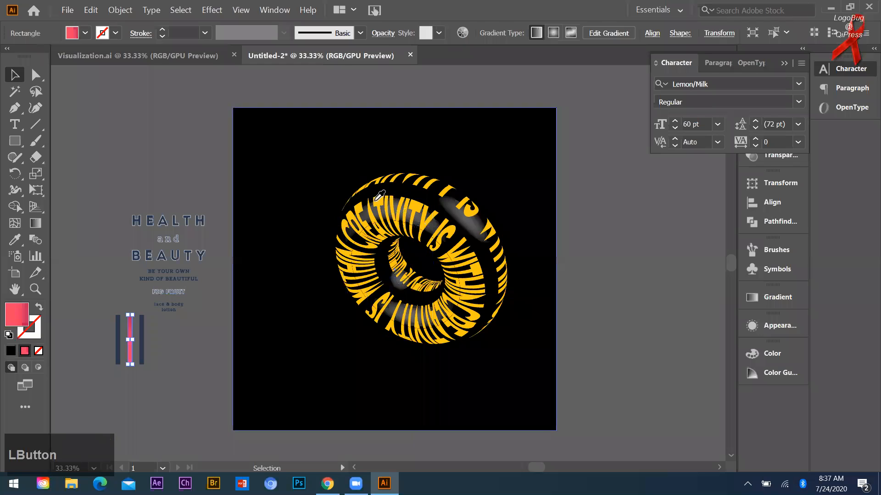
Fill the middle bar with the yellow sampled from the torus lettering, and fill the "HEALTH and BEAUTY" text group with white.
click(379, 196)
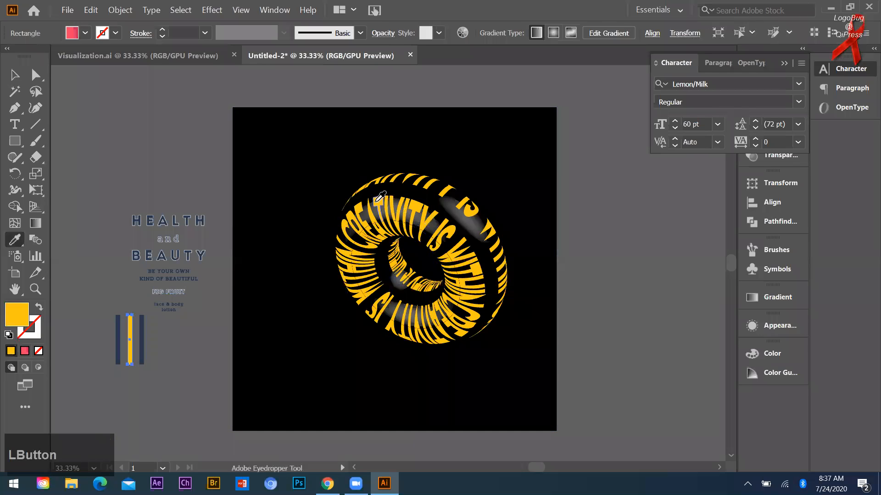
click(110, 330)
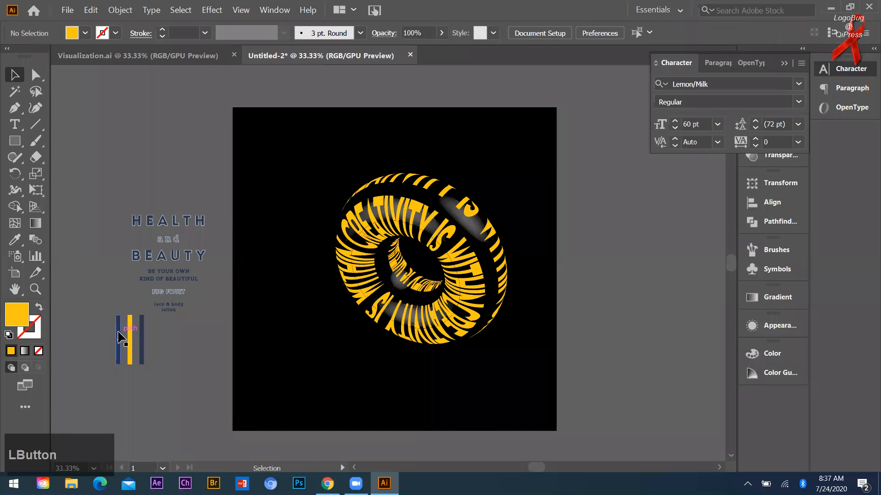
click(191, 305)
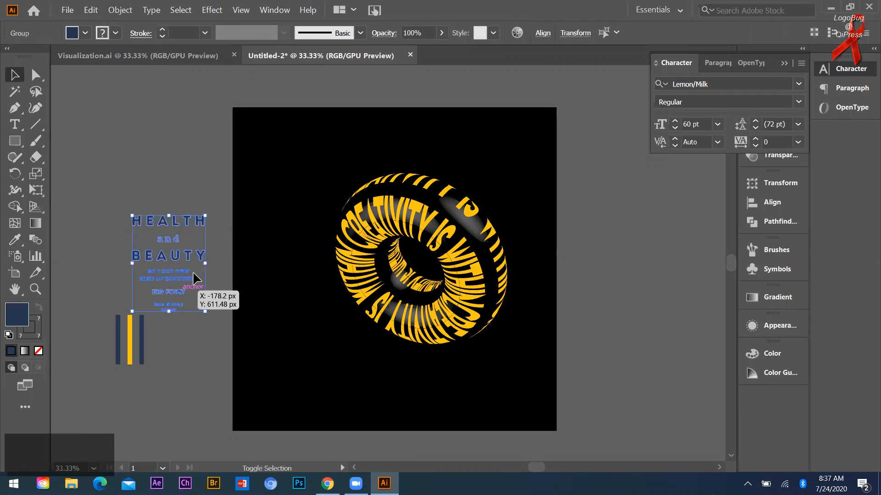
double_click(16, 319)
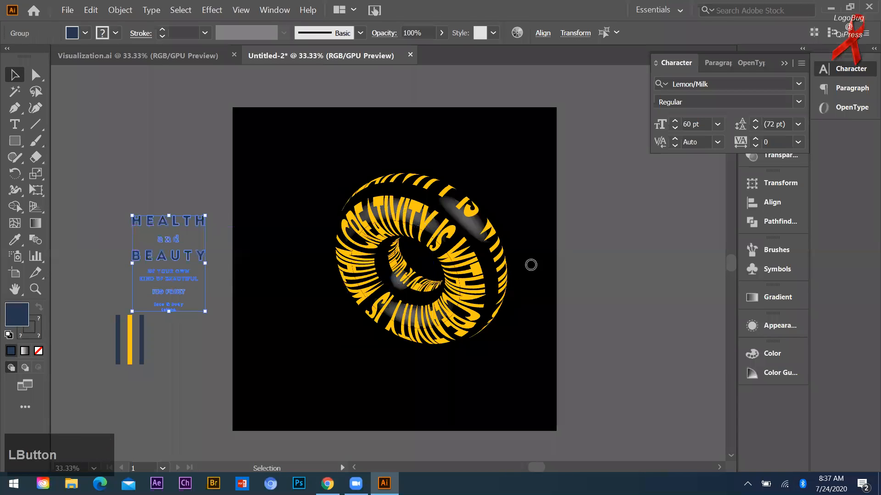
click(497, 152)
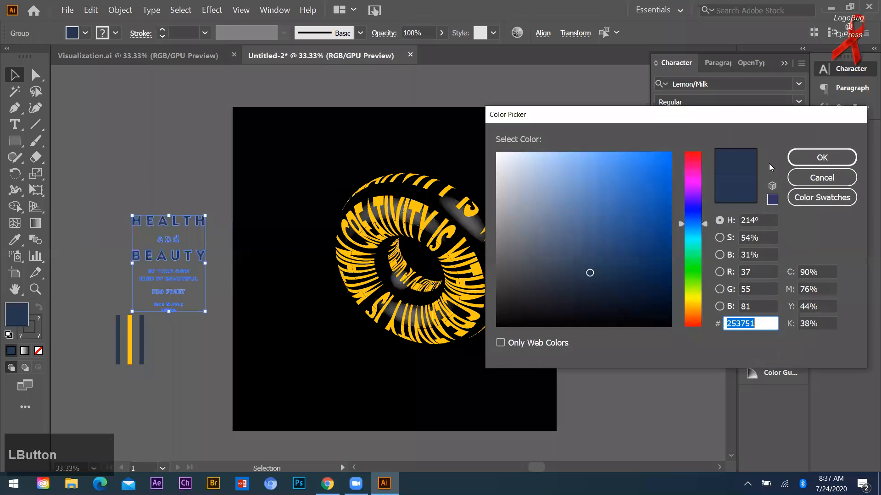
click(821, 157)
Remove the stroke from the white "HEALTH and BEAUTY" text group.
click(185, 300)
drag(110, 205, 196, 304)
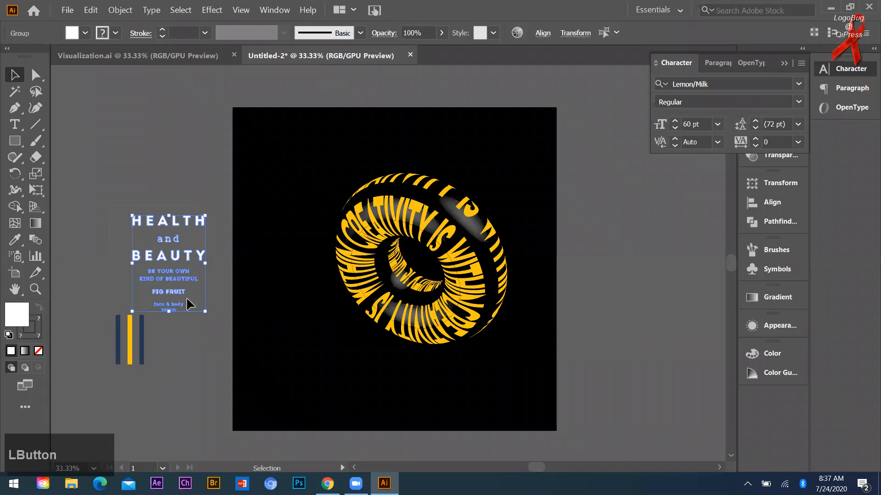
click(39, 338)
click(40, 352)
click(100, 252)
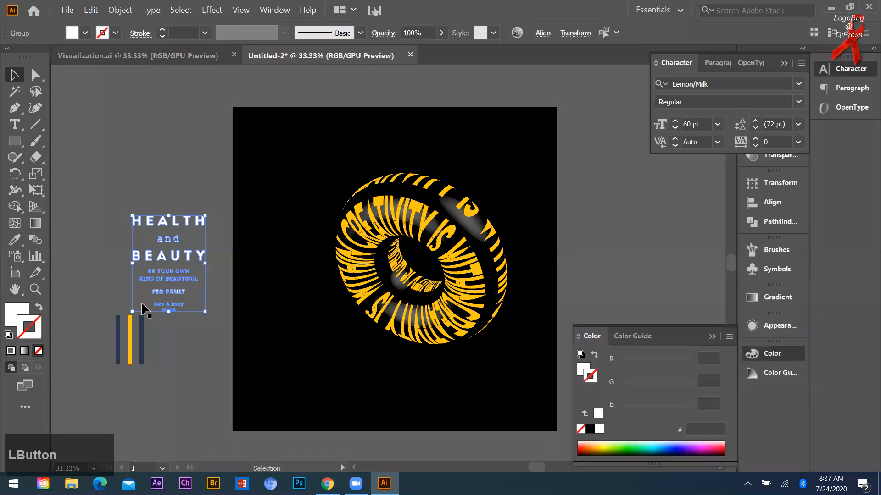
Move the three bars onto the artboard's lower-left edge and place the white text group just beside them.
drag(106, 317, 150, 364)
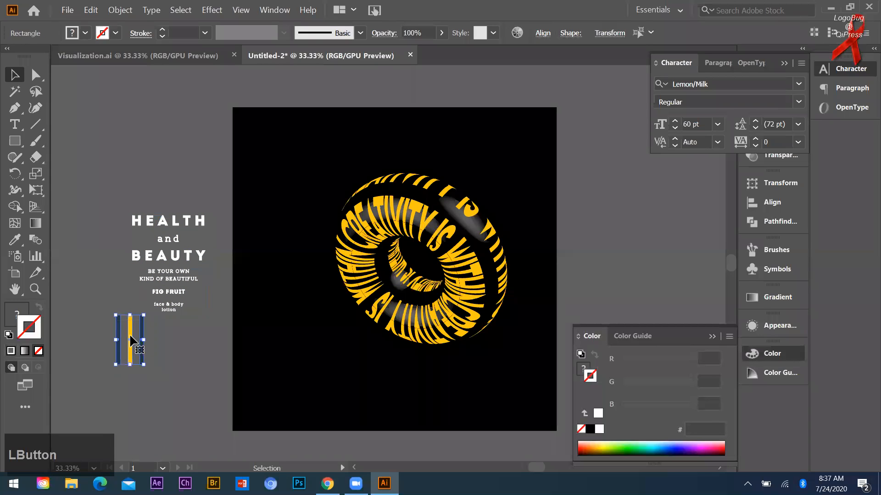
drag(268, 414, 233, 408)
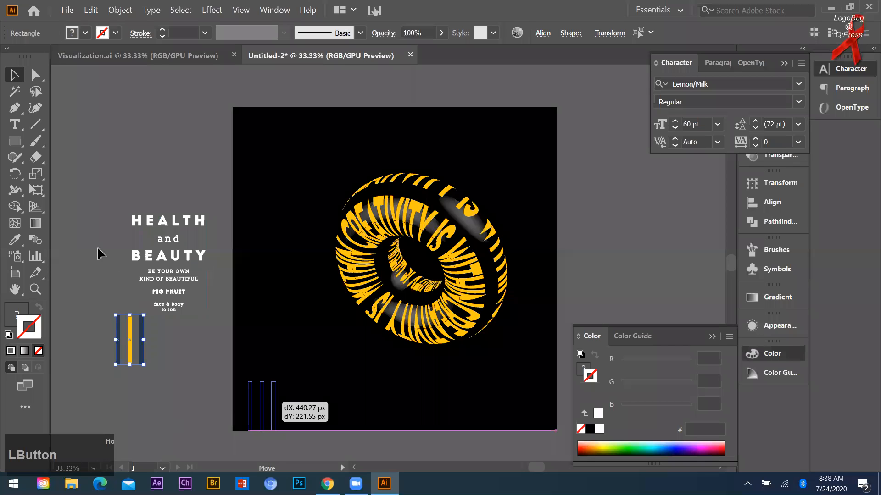
click(180, 261)
mouse_move(180, 261)
mouse_down()
mouse_move(302, 326)
mouse_move(307, 317)
mouse_move(319, 368)
mouse_up()
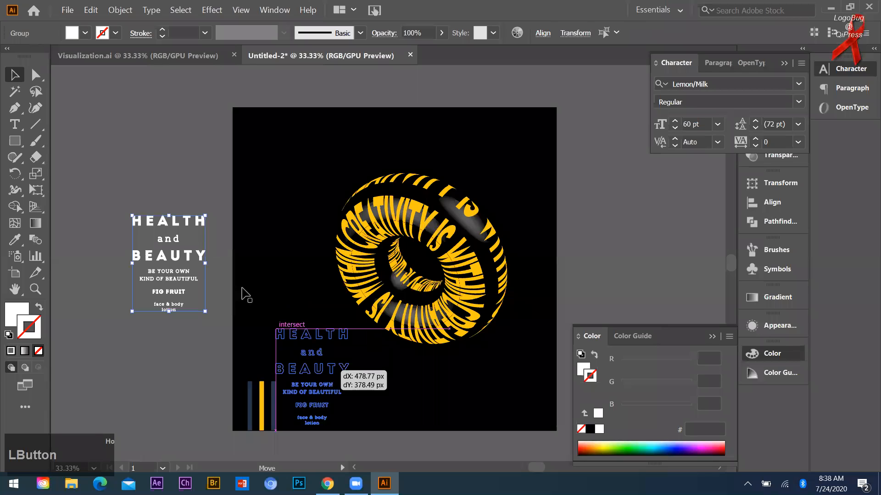
drag(279, 292, 167, 302)
Copy the "Ingradients" heading and paragraph from Visualization.ai, make it white and place it in the artboard's upper-left area.
scroll(200, 347, down, 2)
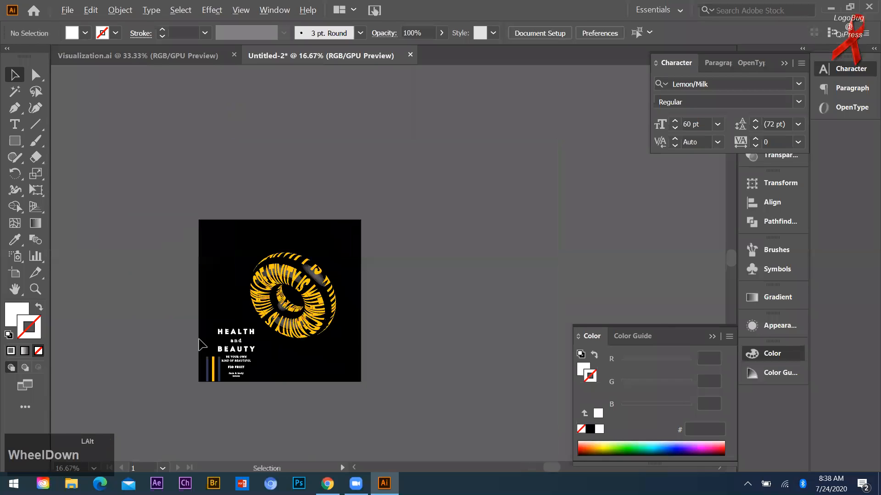
scroll(253, 354, up, 1)
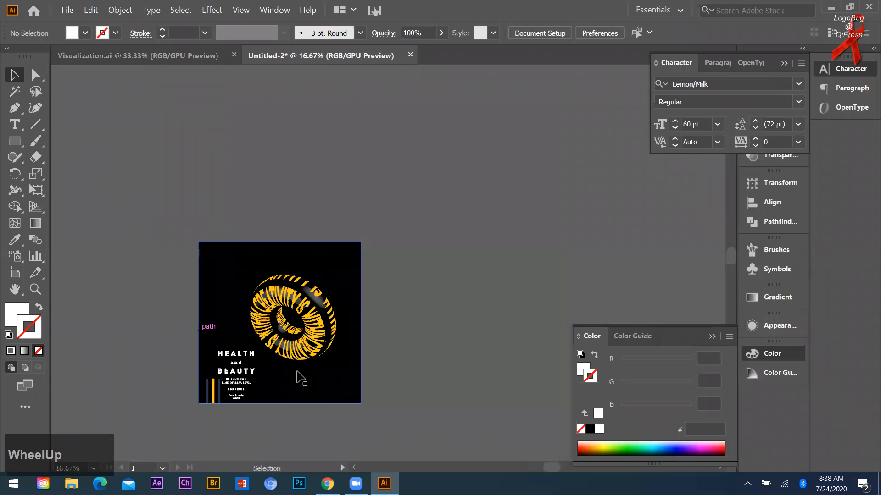
scroll(298, 376, up, 3)
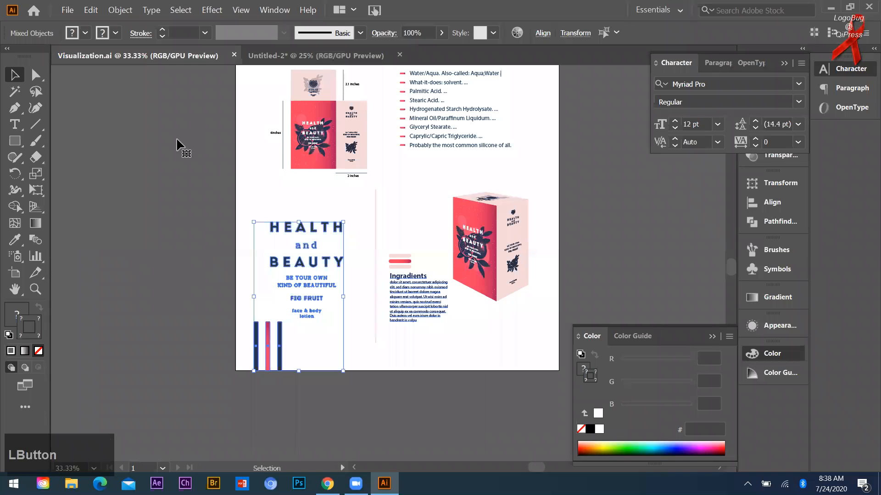
drag(190, 143, 270, 249)
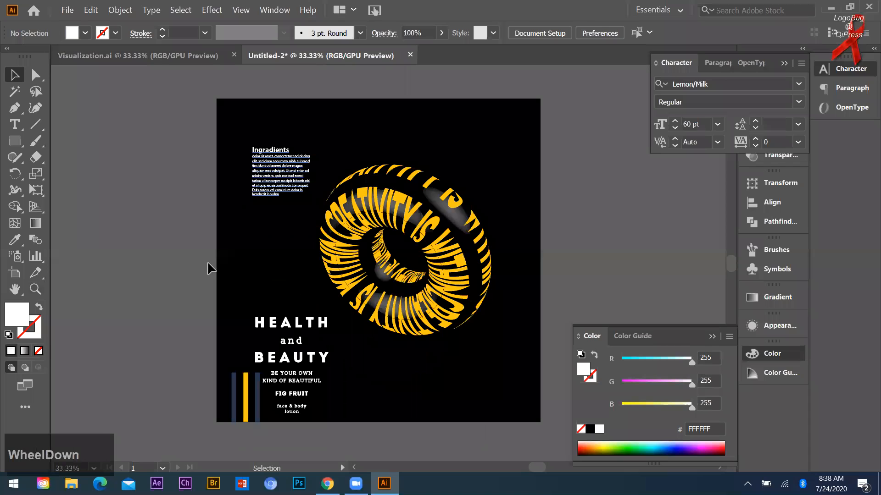
Try the "HEALTH and BEAUTY" heading in the artboard's upper-right corner and the "Ingradients" paragraph along its lower edge.
drag(304, 327, 293, 228)
drag(293, 228, 481, 130)
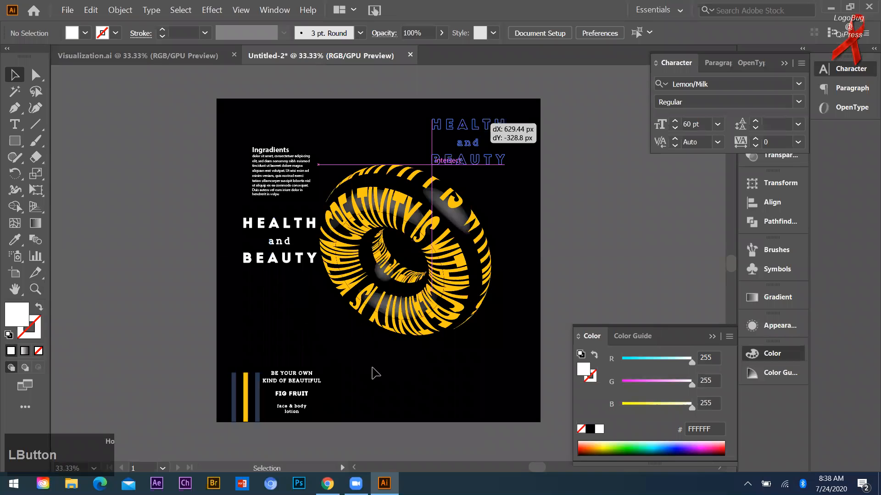
drag(290, 161, 382, 377)
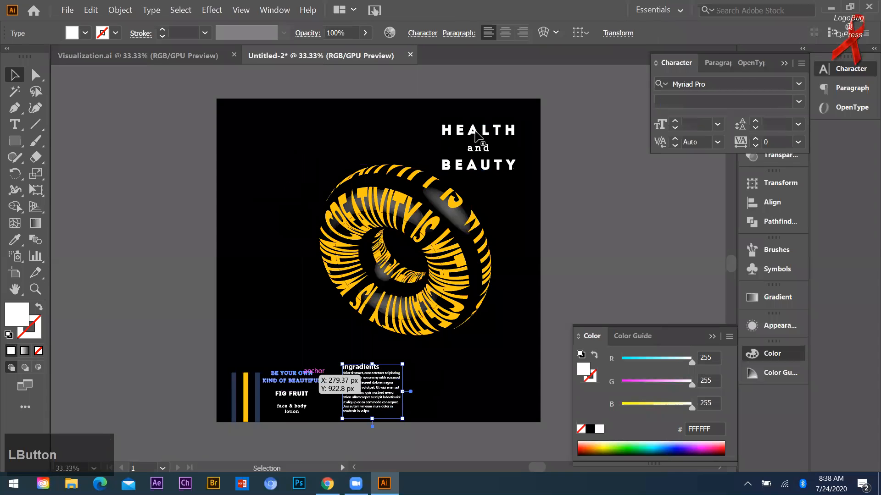
Stack the heading, tagline, "FIG FRUIT", "Ingradients" paragraph and "face & body lotion" in a column down the artboard's left side.
drag(299, 376, 279, 186)
drag(473, 133, 259, 146)
drag(292, 400, 265, 210)
drag(264, 205, 266, 207)
drag(294, 408, 265, 342)
drag(386, 393, 266, 213)
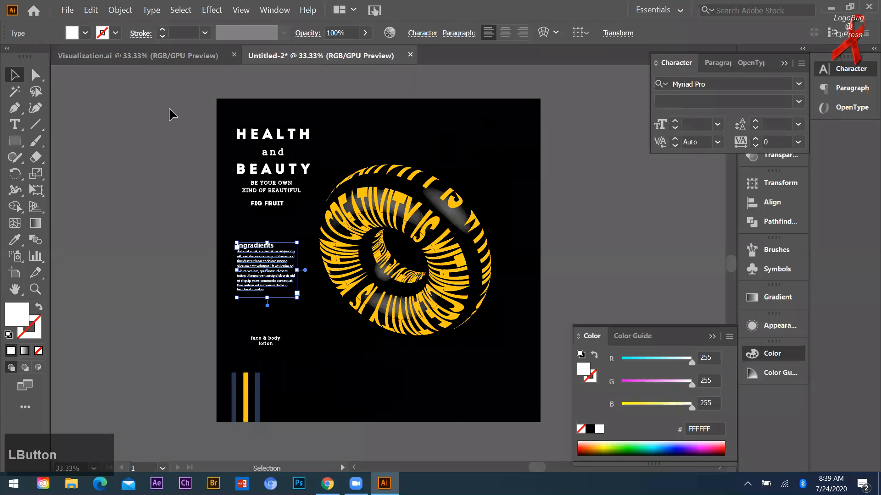
Align the left column's text blocks to their horizontal centers, leaving the background, torus and bars out of the selection.
key(ctrl+a)
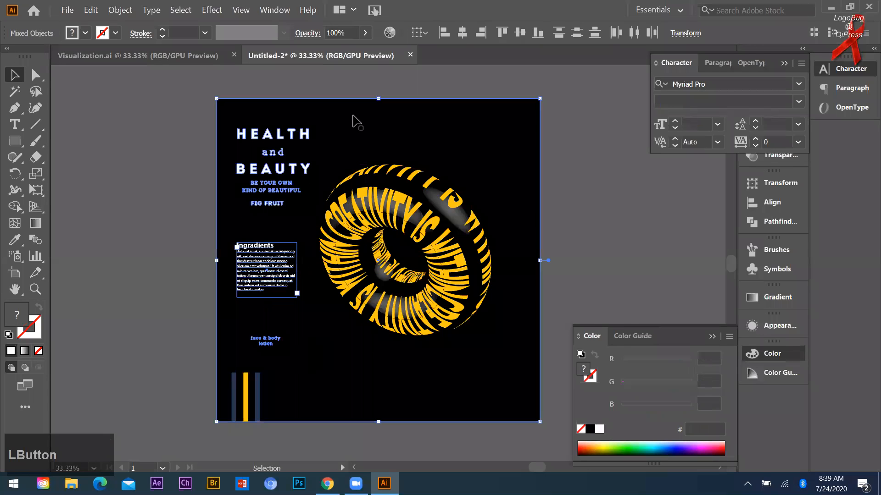
shift+click(240, 317)
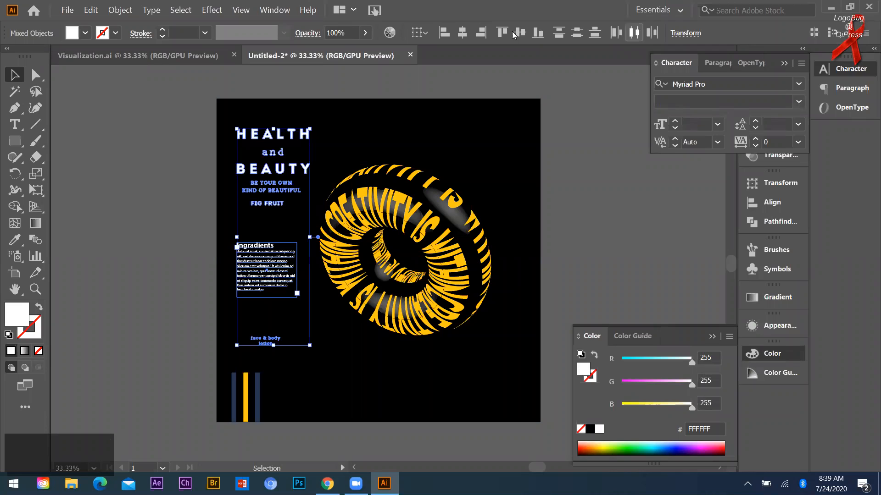
click(462, 33)
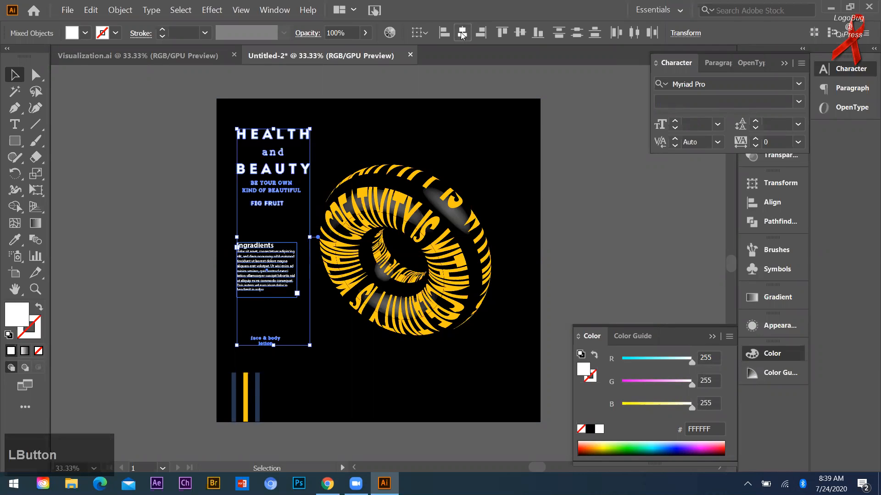
click(204, 256)
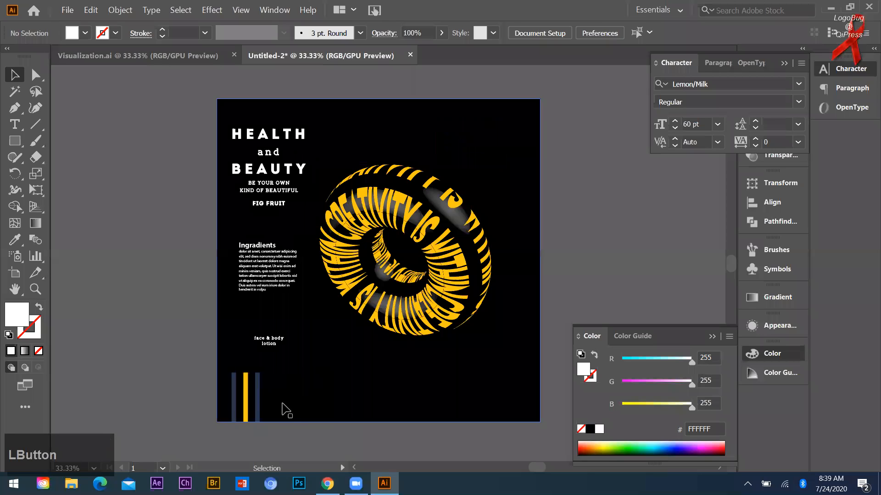
Recolor the two outer navy bars to a muted red by raising their red value.
drag(283, 405, 285, 409)
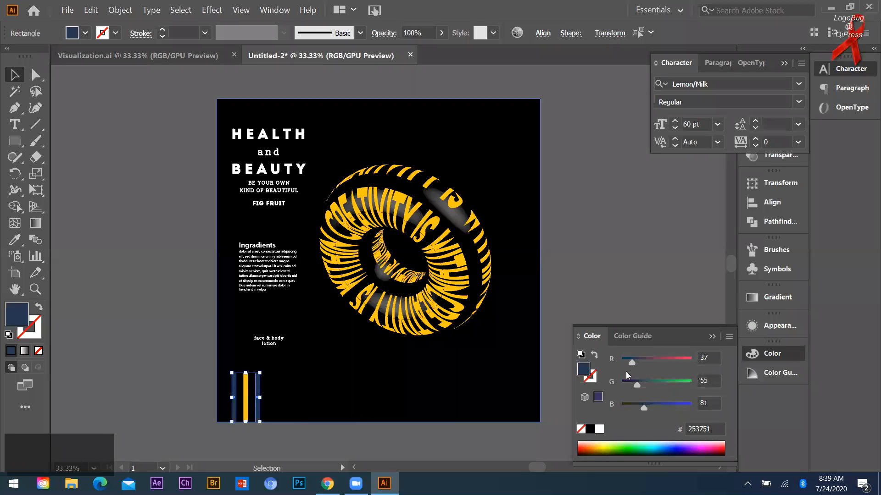
click(669, 360)
click(15, 73)
click(174, 326)
Fill the middle bar with white (#FFFFFF).
click(246, 400)
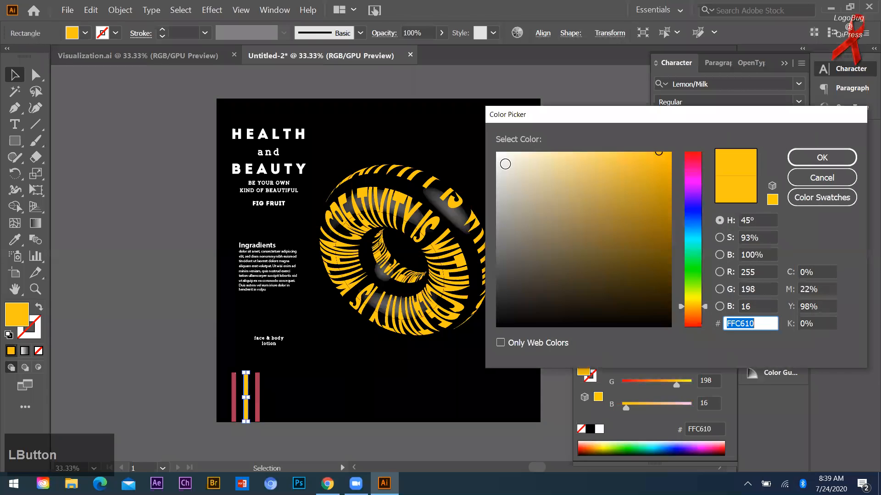
click(497, 153)
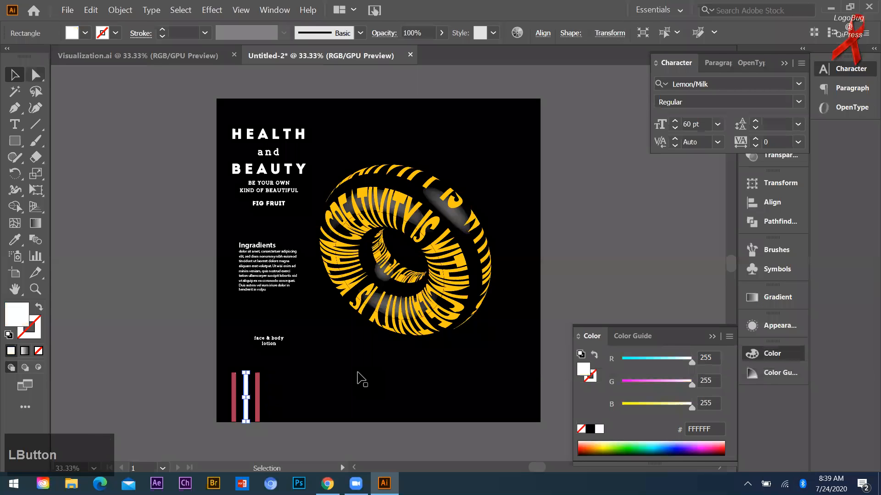
click(256, 338)
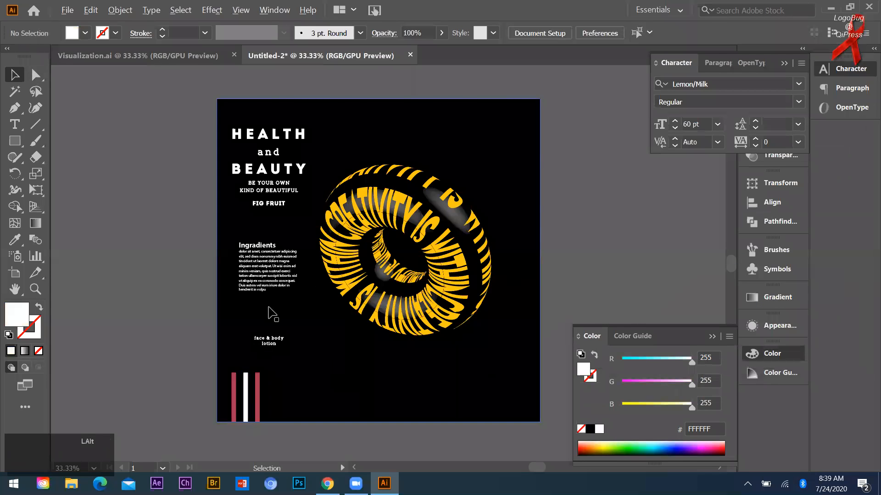
scroll(261, 316, up, 1)
scroll(241, 211, down, 1)
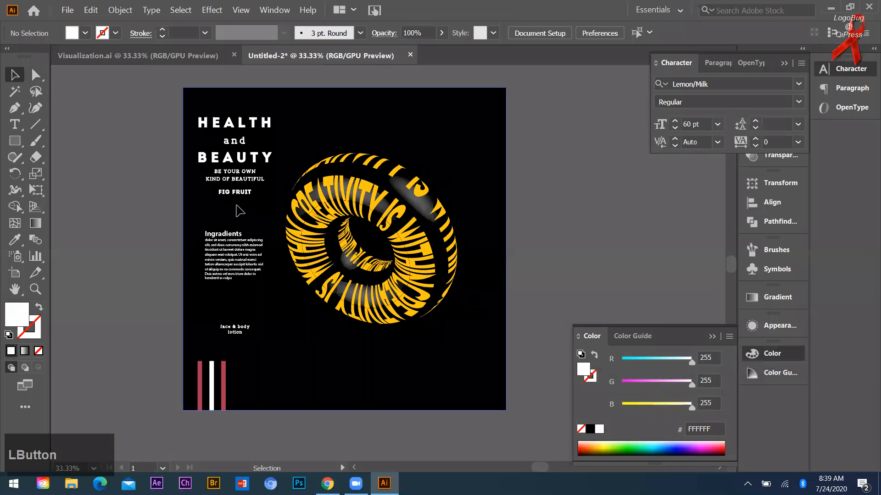
Move the "face & body lotion" text straight up to sit evenly spaced beneath "FIG FRUIT".
drag(236, 327, 236, 205)
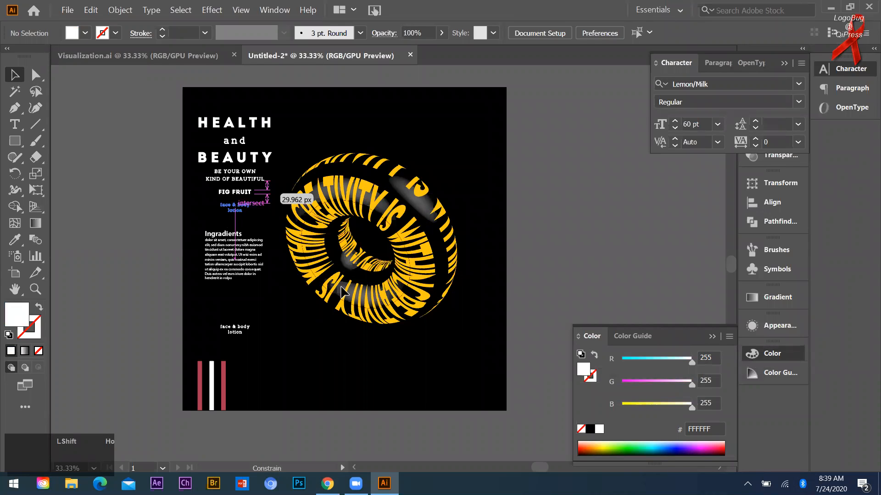
scroll(349, 286, up, 2)
scroll(377, 238, down, 2)
Apply horizontal center alignment to the grouped "HEALTH and BEAUTY" text block and create outlines from it.
click(296, 257)
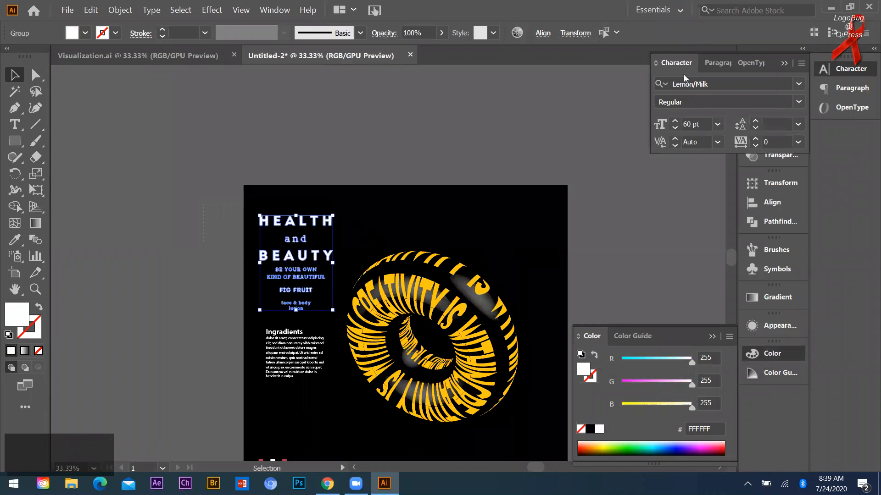
click(542, 33)
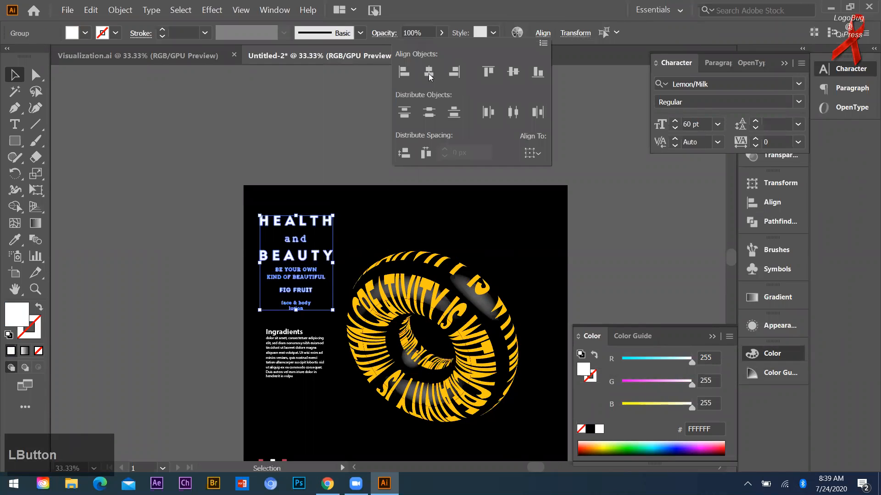
click(428, 72)
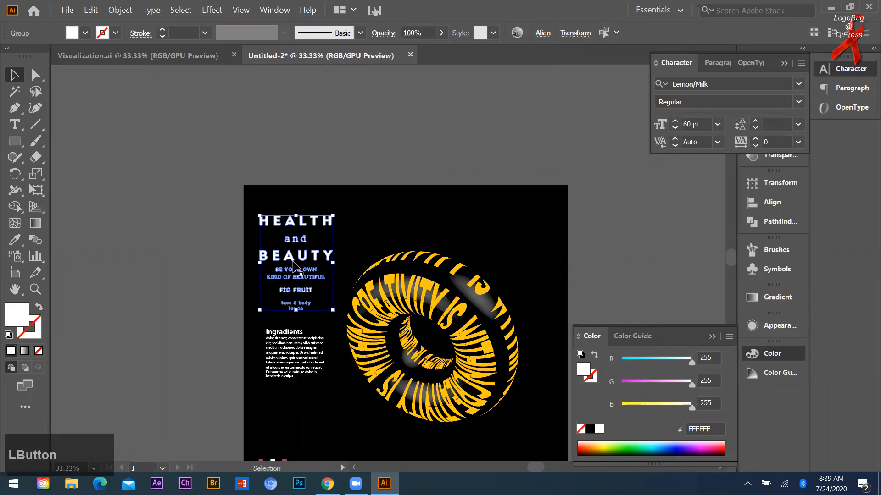
key(ctrl+shift+o)
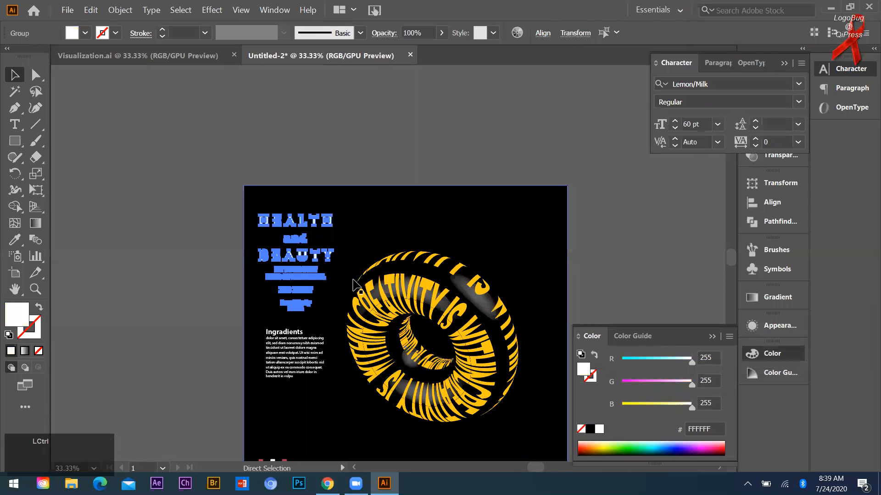
Move the "Ingradients" paragraph from beneath the heading column to the poster's lower right, below the torus.
click(195, 306)
drag(306, 336, 304, 355)
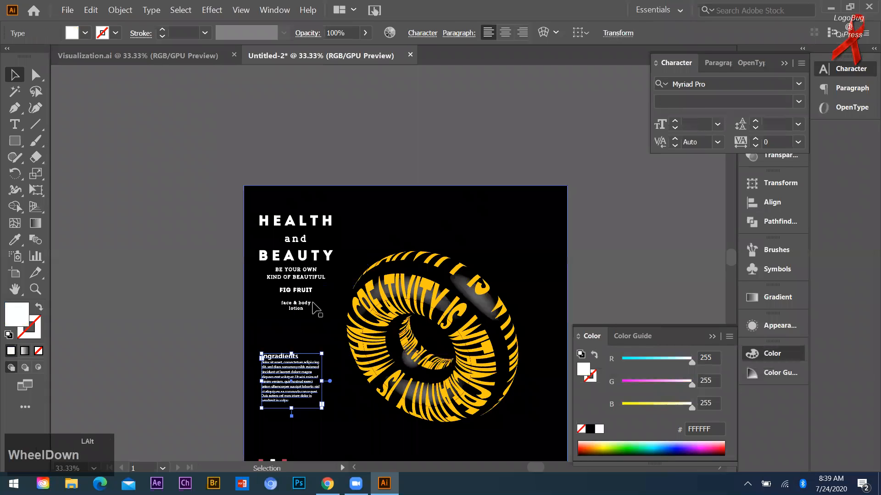
scroll(313, 302, down, 3)
drag(298, 301, 491, 367)
click(454, 443)
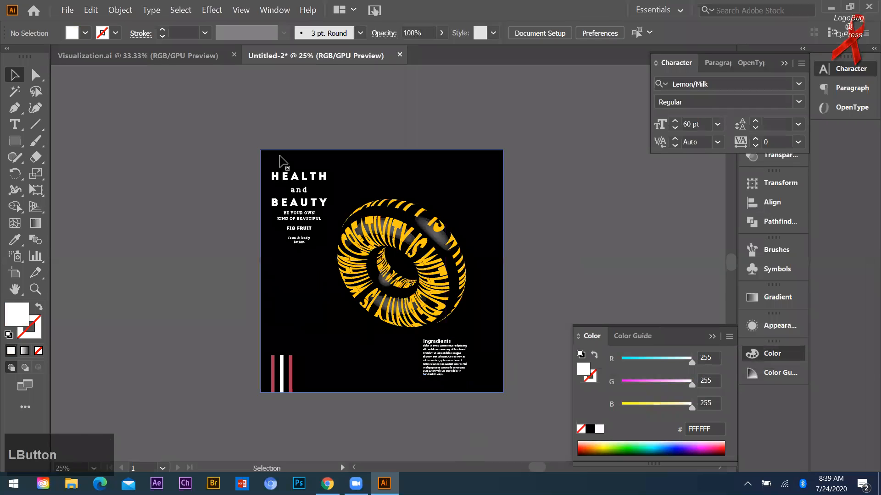
Shift the "HEALTH and BEAUTY" text block slightly down and to the right, away from the poster's corner.
scroll(279, 162, up, 1)
drag(291, 193, 302, 210)
click(138, 208)
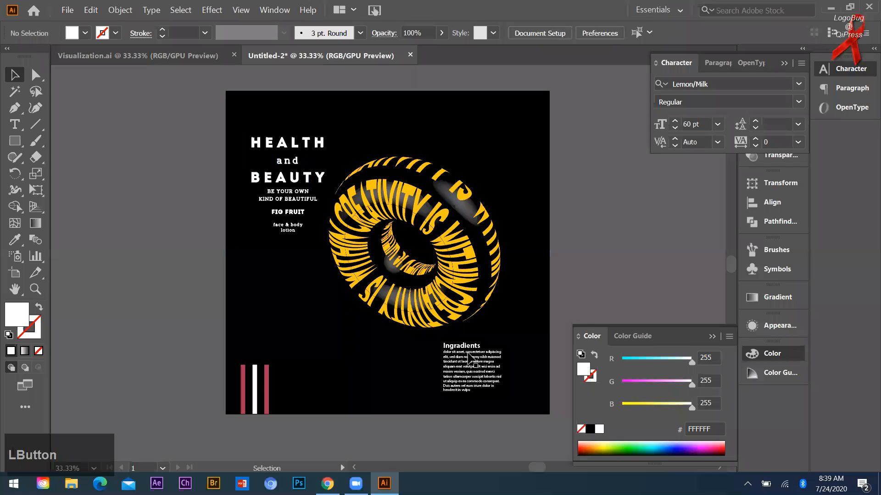
Nudge the "Ingradients" paragraph slightly left beneath the torus and deselect it.
mouse_move(467, 353)
mouse_down()
mouse_move(455, 343)
mouse_move(460, 353)
mouse_up()
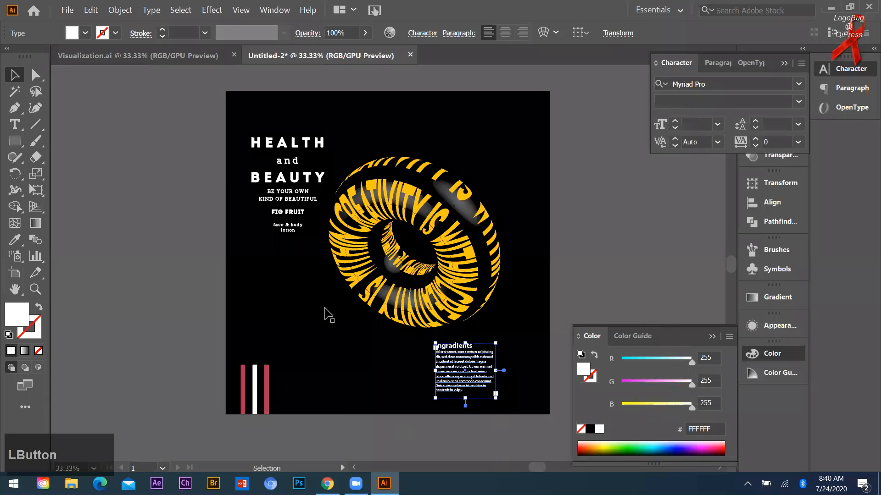
scroll(649, 409, up, 1)
scroll(649, 409, down, 1)
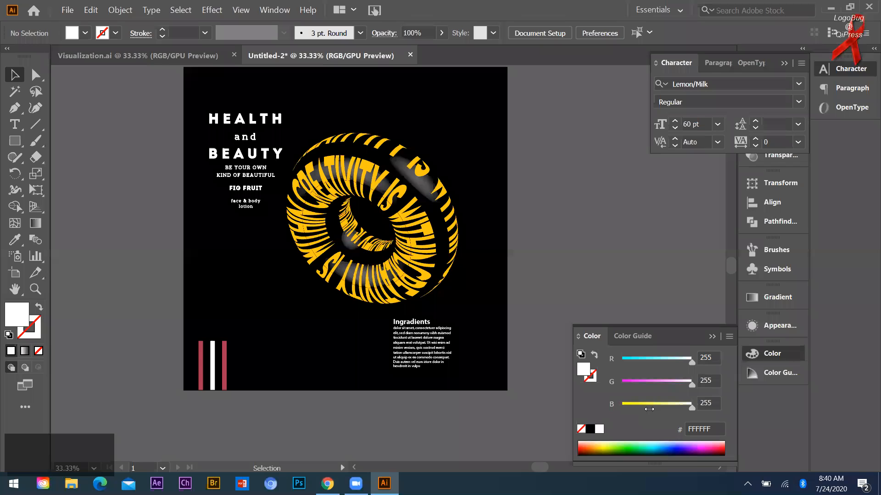
click(807, 420)
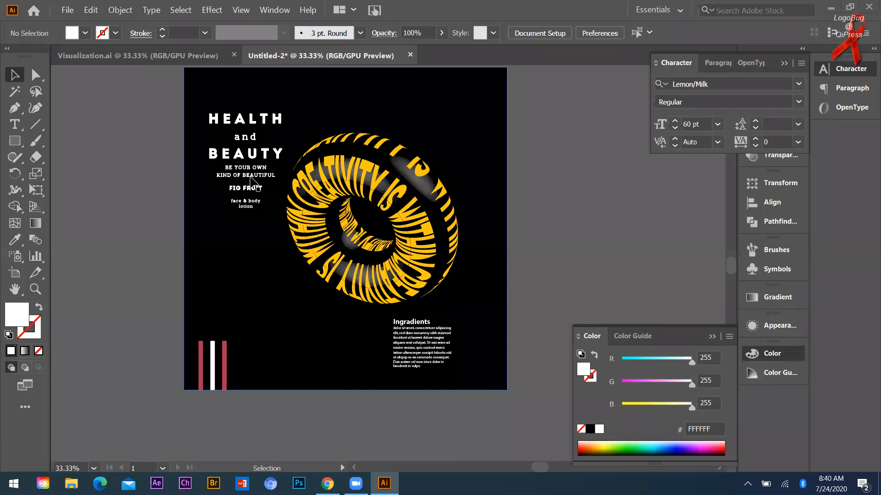
Examine the torus lettering, the text blocks and the accent bars up close and across the whole poster.
scroll(352, 195, up, 2)
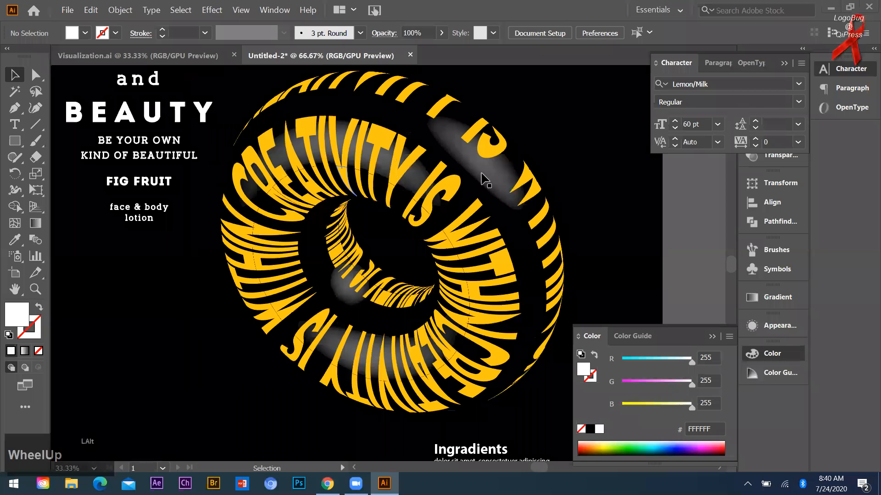
scroll(90, 192, down, 1)
click(418, 323)
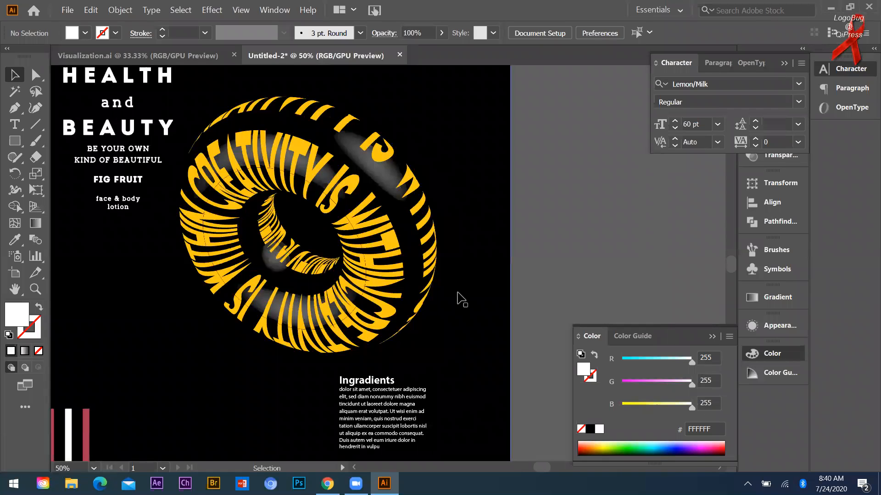
key(alt)
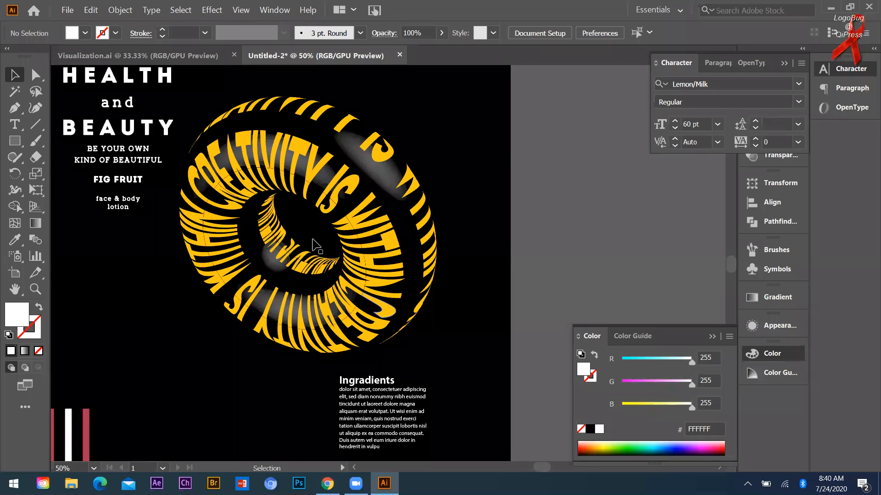
scroll(302, 212, down, 3)
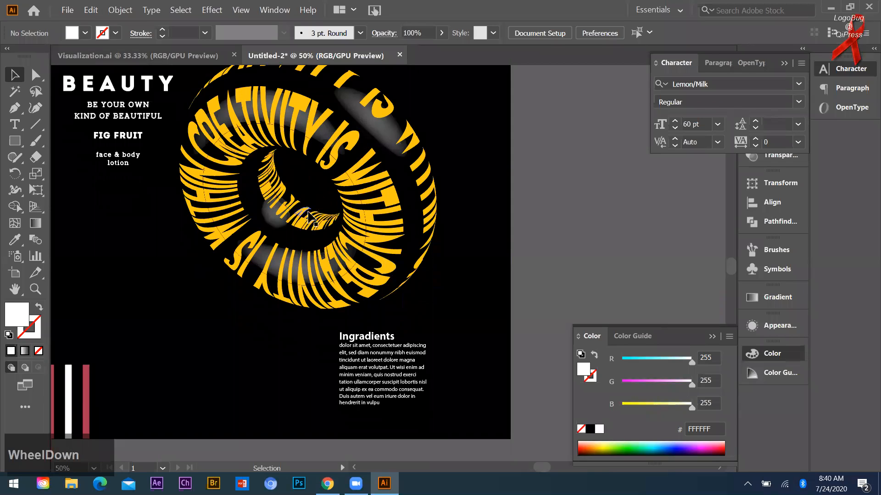
key(alt)
scroll(310, 216, down, 1)
scroll(257, 229, up, 1)
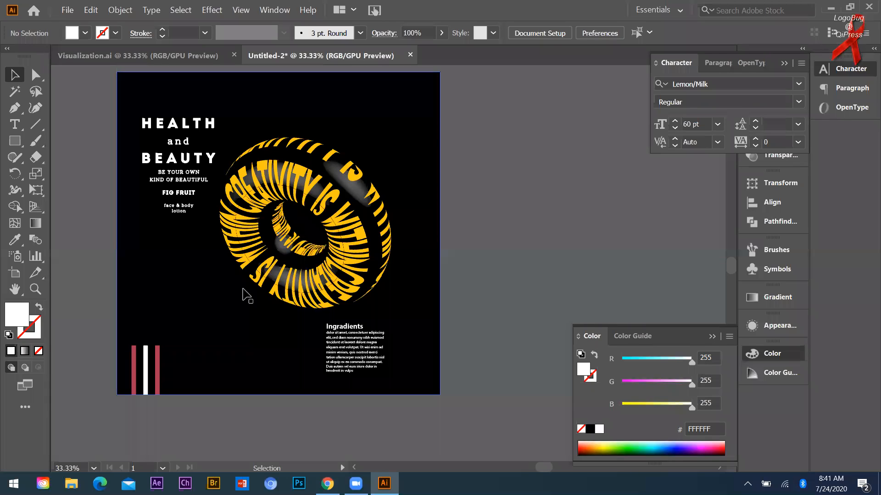
scroll(325, 238, down, 1)
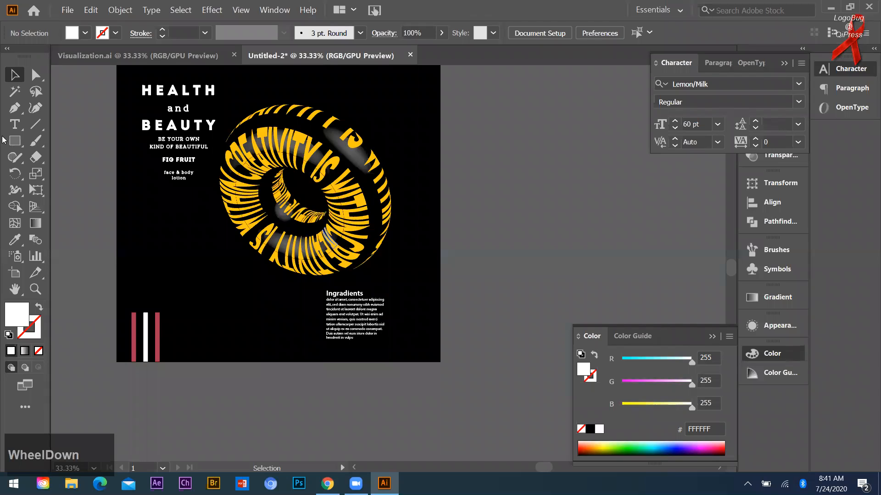
scroll(417, 249, down, 1)
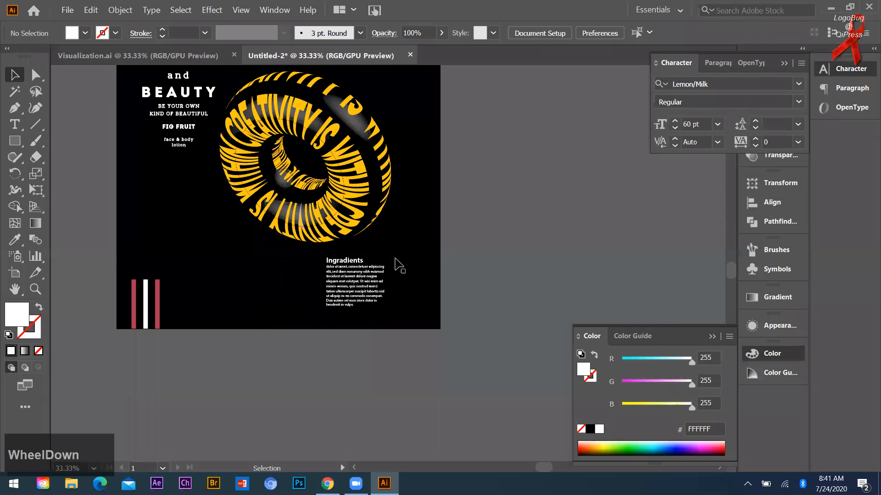
scroll(396, 264, up, 2)
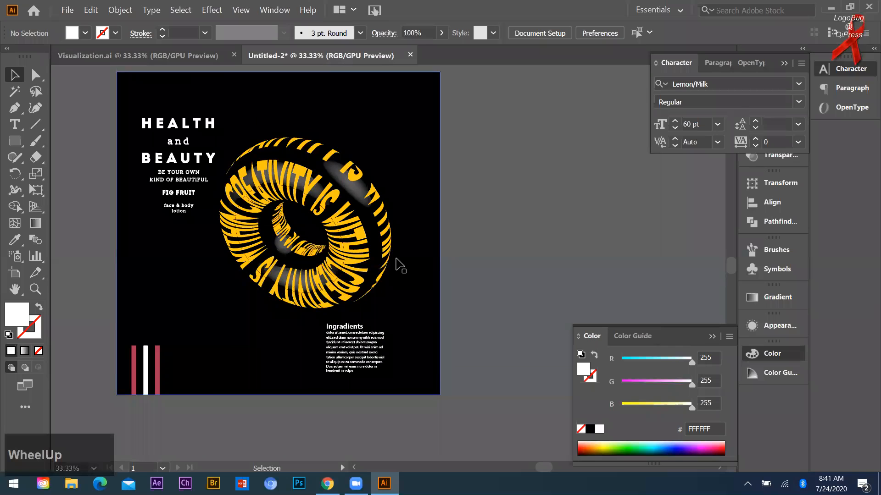